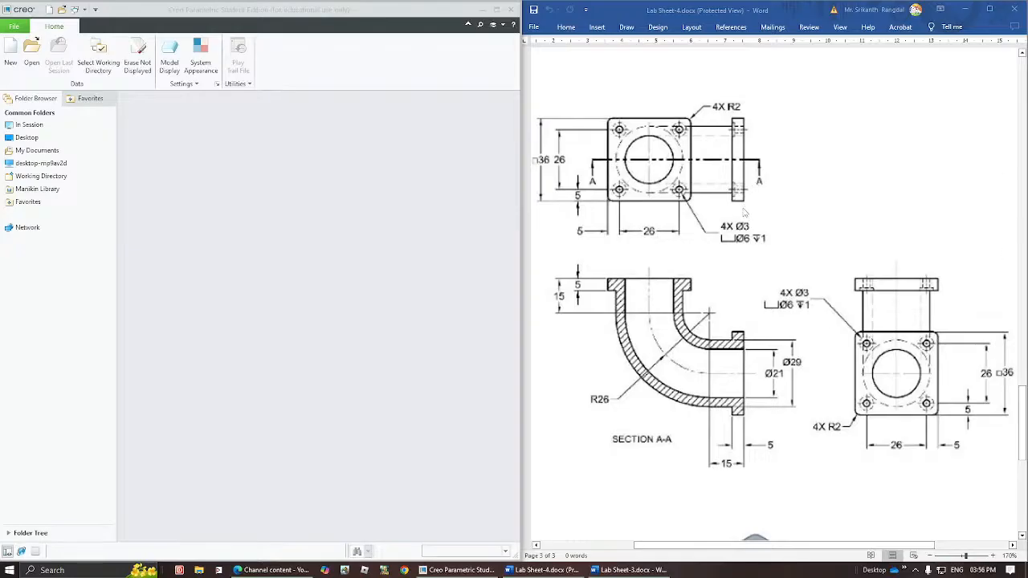
Examine the flanged elbow's dimensioned views, Section A-A and 3D view on page 3 of the lab sheet.
{"action": "left_click", "coordinate": [994, 559]}
{"action": "left_click", "coordinate": [993, 559]}
{"action": "left_click", "coordinate": [994, 559]}
{"action": "left_click", "coordinate": [994, 559]}
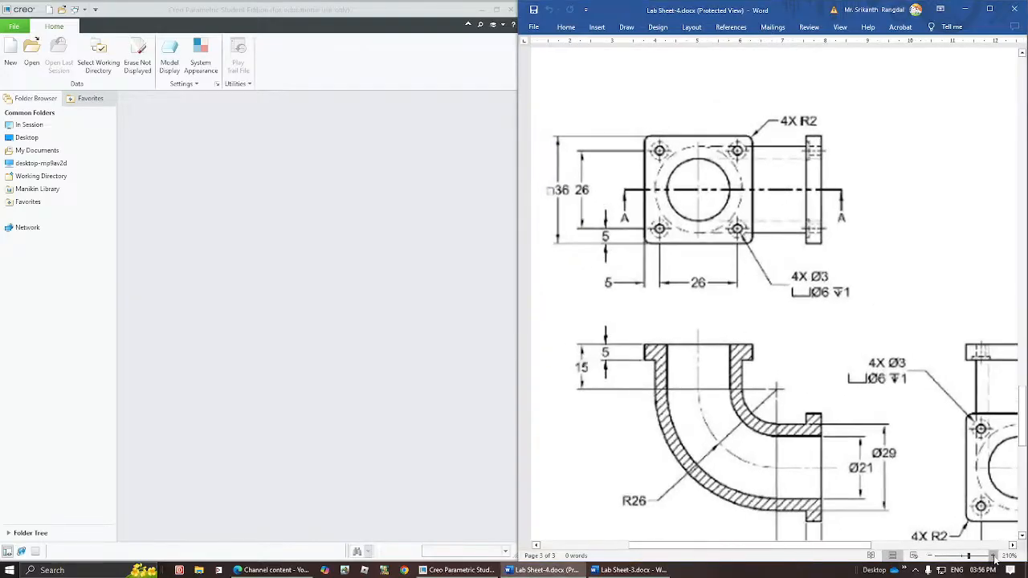
{"action": "left_click", "coordinate": [994, 559]}
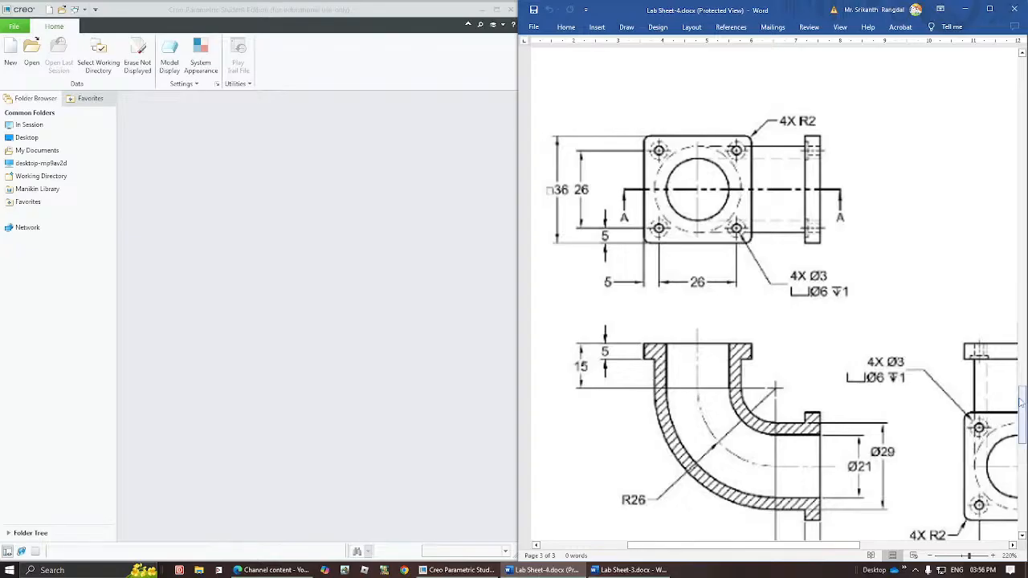
{"action": "left_click_drag", "start_coordinate": [1023, 412], "coordinate": [1001, 447]}
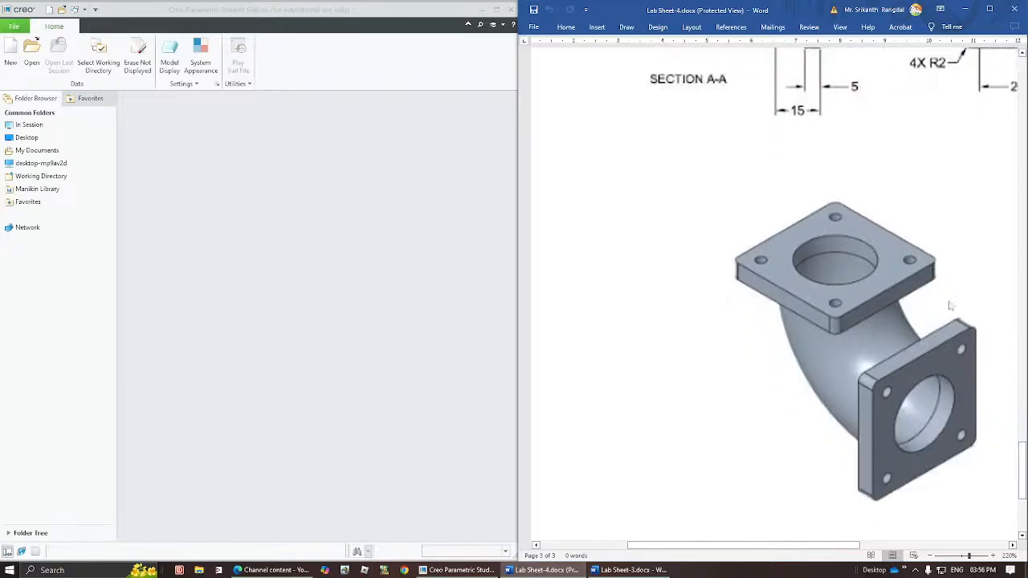
{"action": "scroll", "coordinate": [1019, 478], "scroll_direction": "up", "scroll_amount": 6}
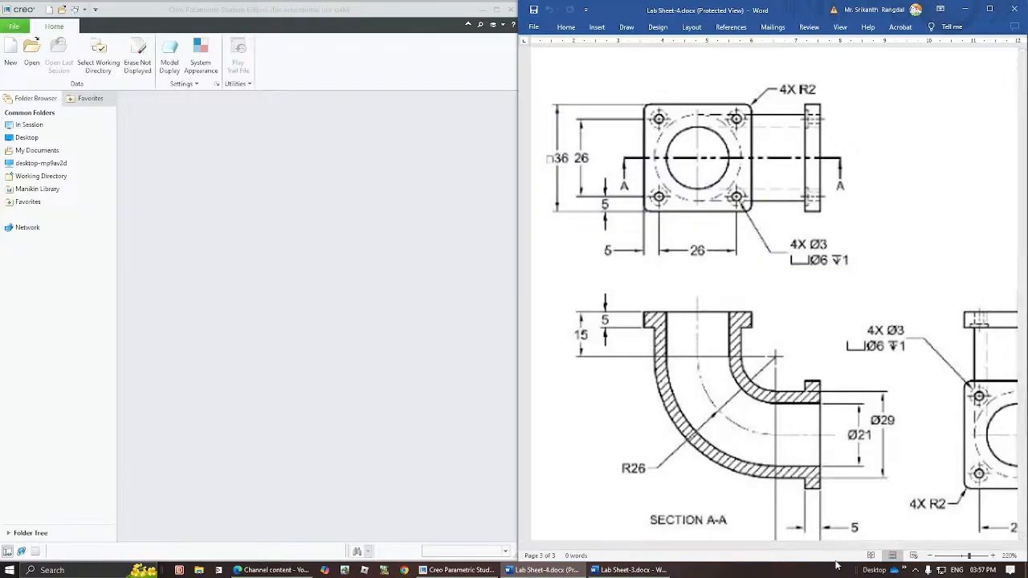
{"action": "left_click", "coordinate": [931, 555]}
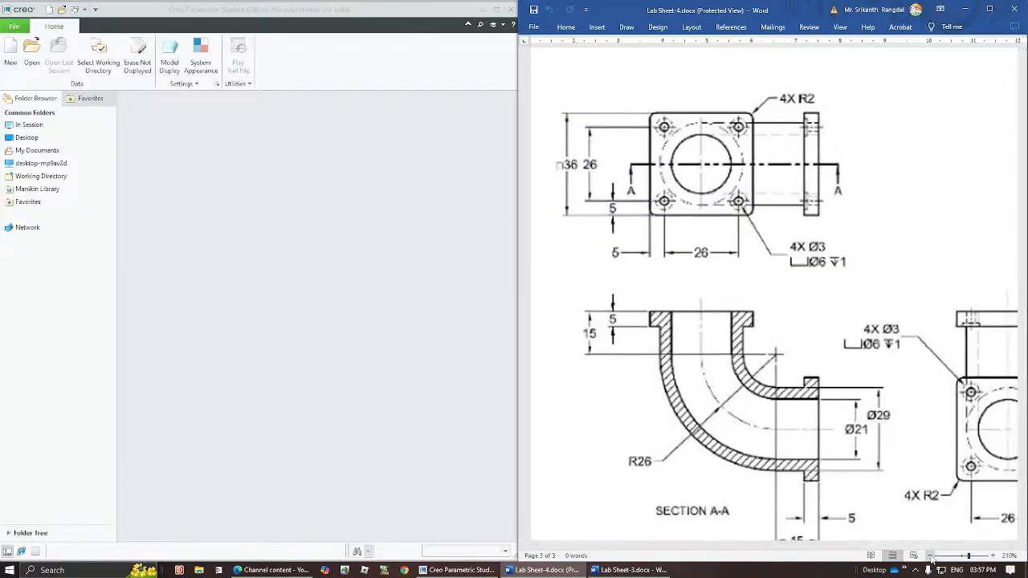
{"action": "left_click", "coordinate": [931, 555]}
{"action": "left_click", "coordinate": [931, 556]}
{"action": "left_click", "coordinate": [931, 556]}
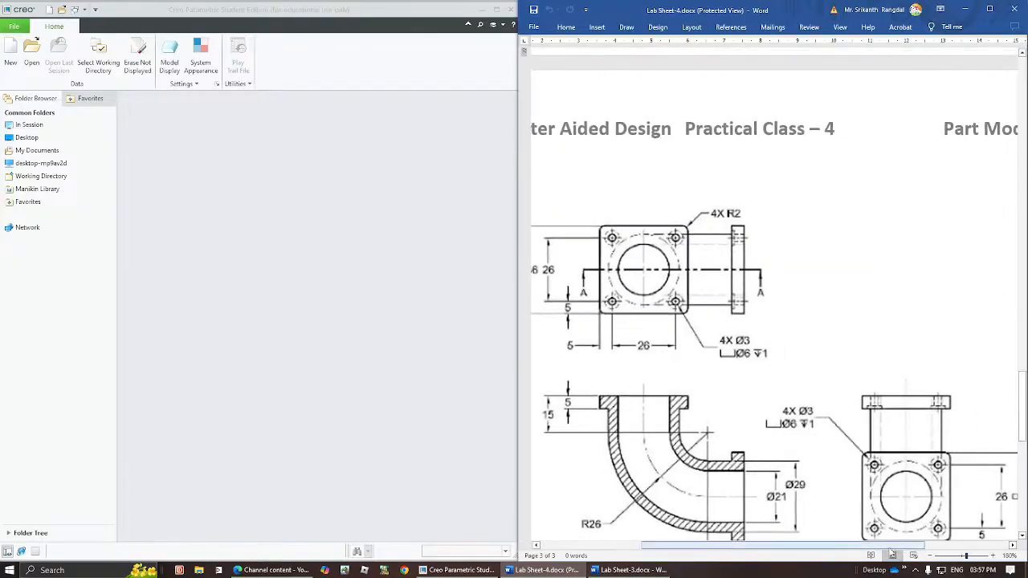
{"action": "left_click_drag", "start_coordinate": [883, 547], "coordinate": [876, 548]}
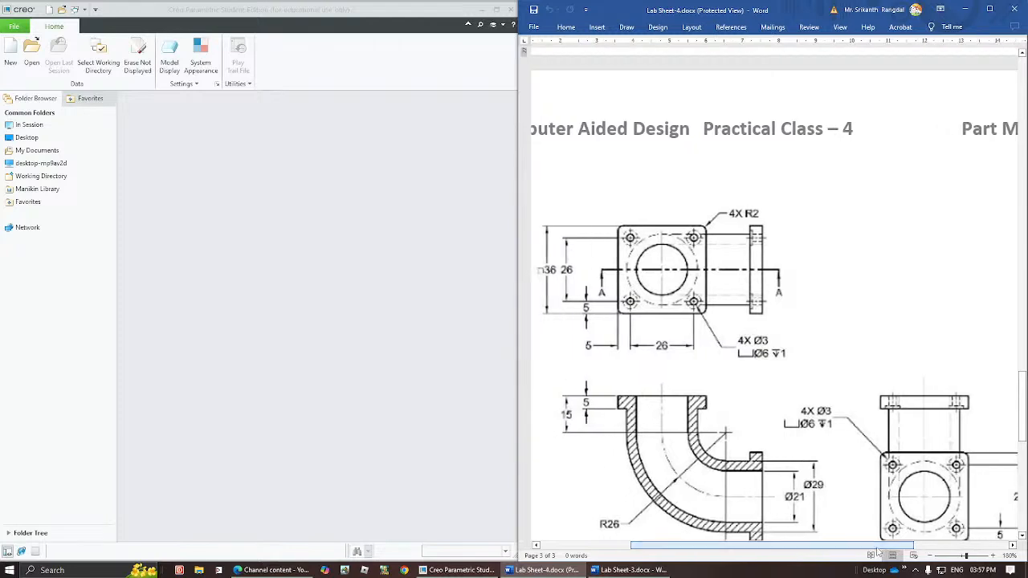
{"action": "left_click", "coordinate": [930, 556]}
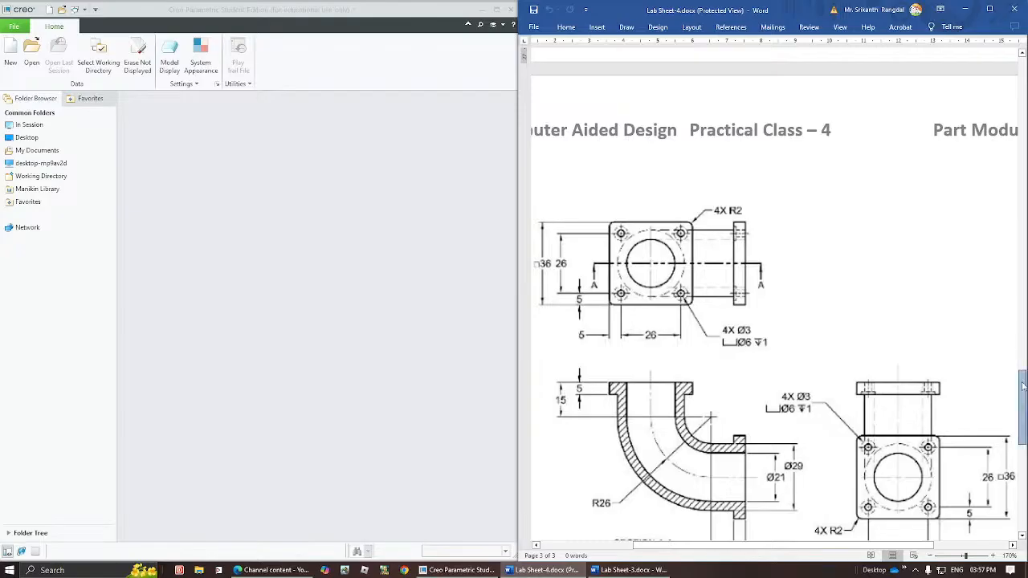
{"action": "left_click_drag", "start_coordinate": [1023, 379], "coordinate": [1024, 403]}
Switch to Creo Parametric and set the working directory to the personal folder on the Desktop.
{"action": "left_click", "coordinate": [423, 304]}
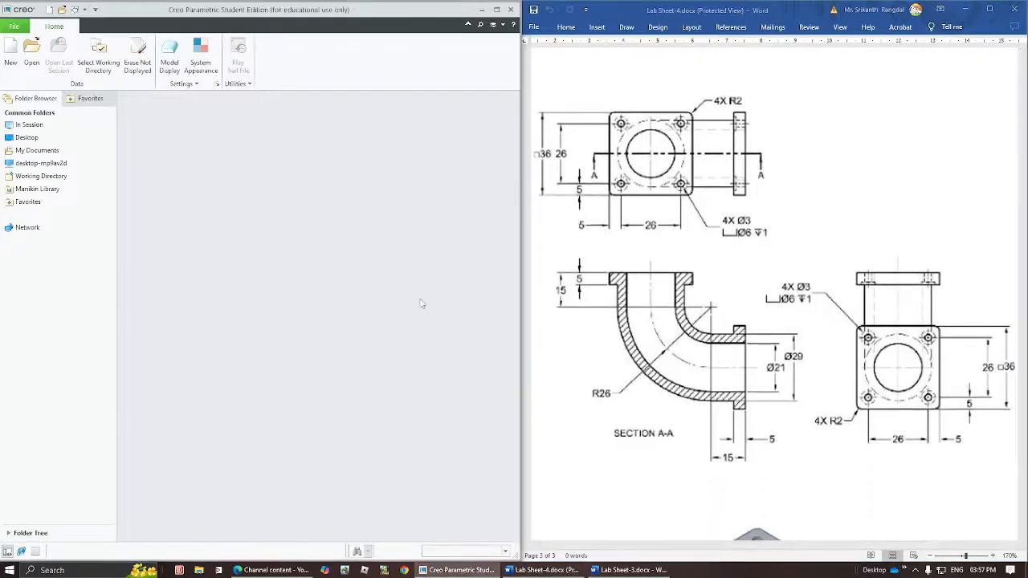
{"action": "left_click", "coordinate": [100, 64]}
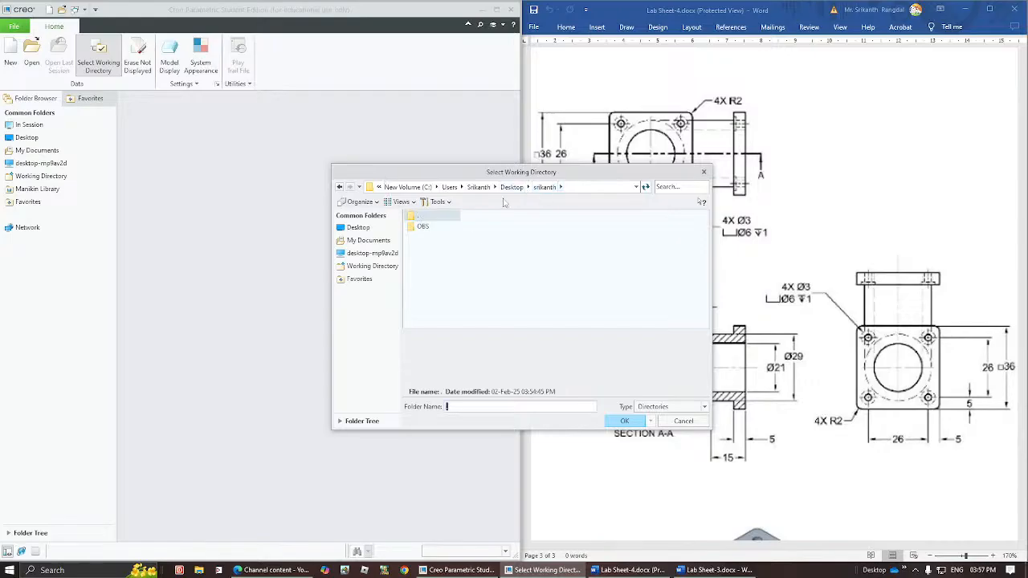
{"action": "left_click", "coordinate": [616, 421]}
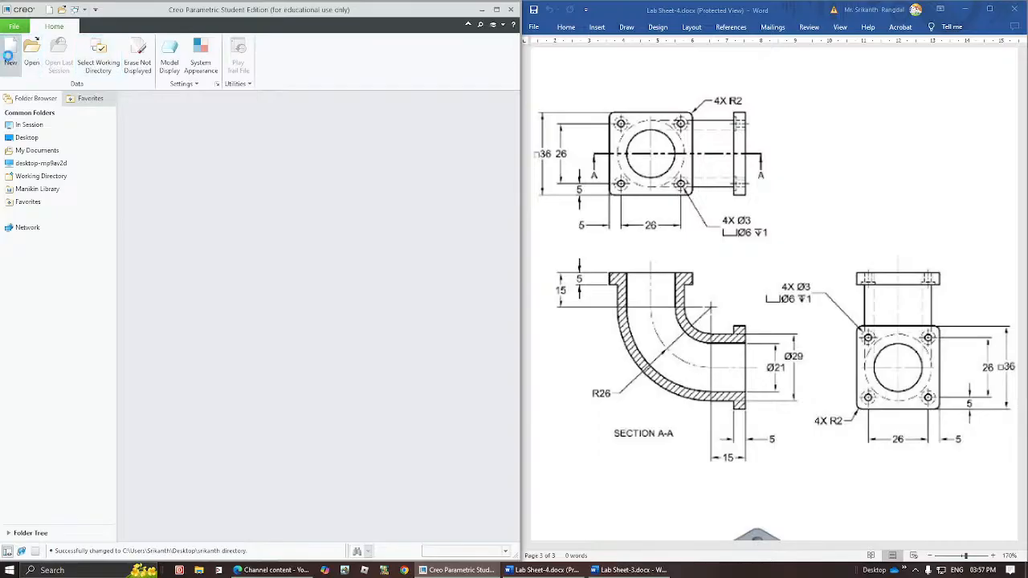
Create a new solid part named Class_4c using the default template.
{"action": "left_click", "coordinate": [11, 60]}
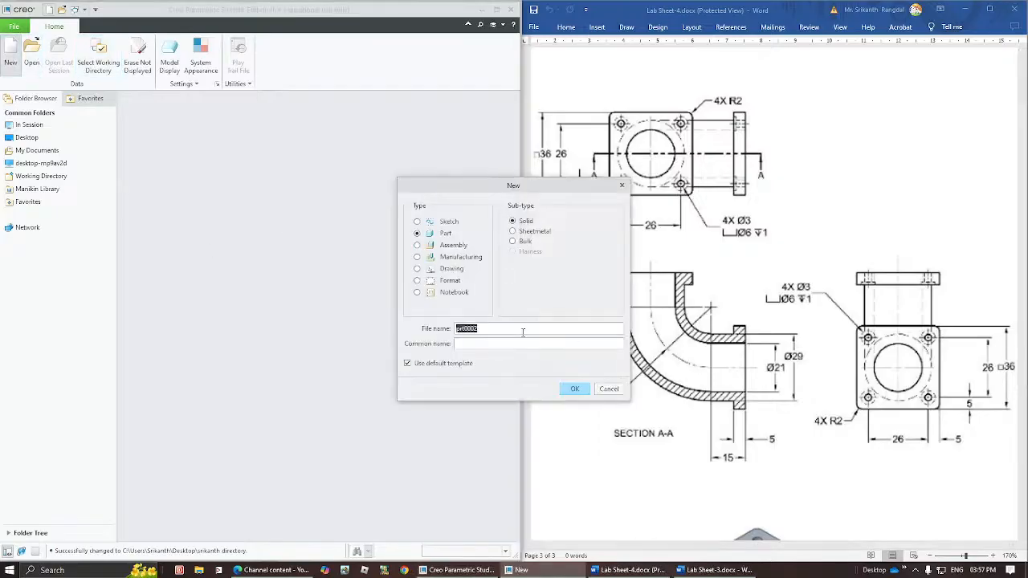
{"action": "type", "text": "Class 4c"}
{"action": "key", "text": "Return"}
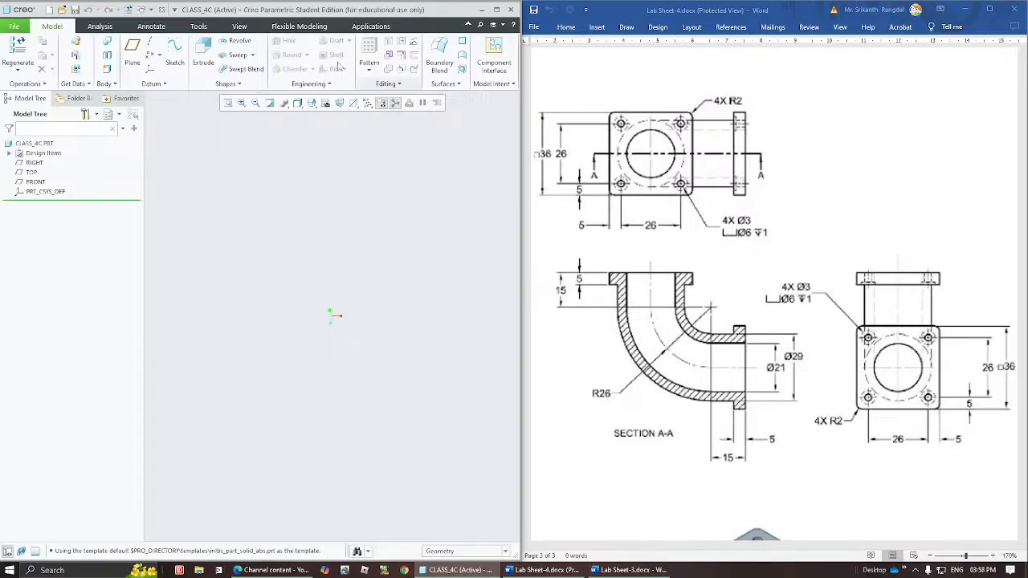
{"action": "left_click", "coordinate": [253, 55]}
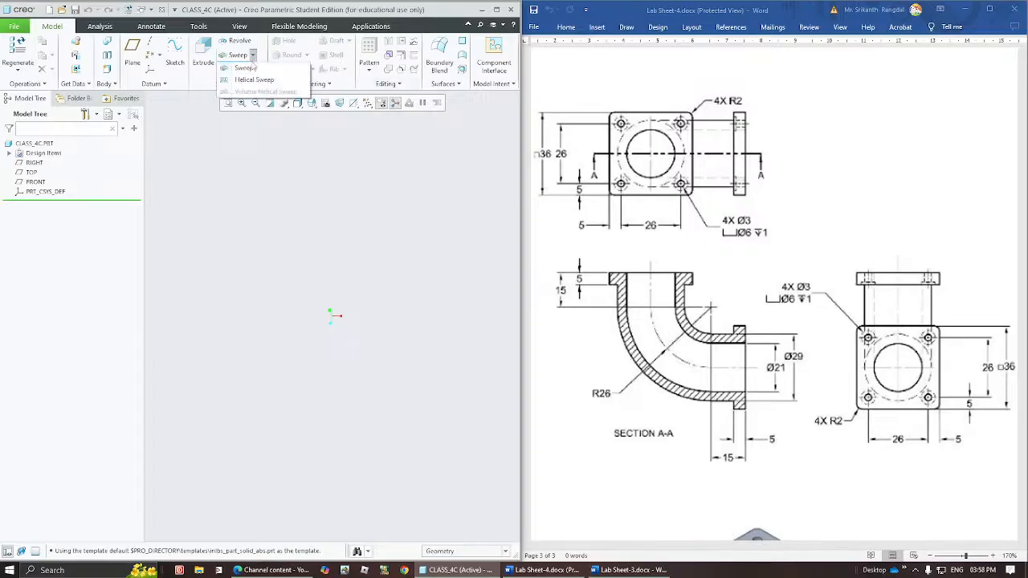
{"action": "left_click", "coordinate": [230, 167]}
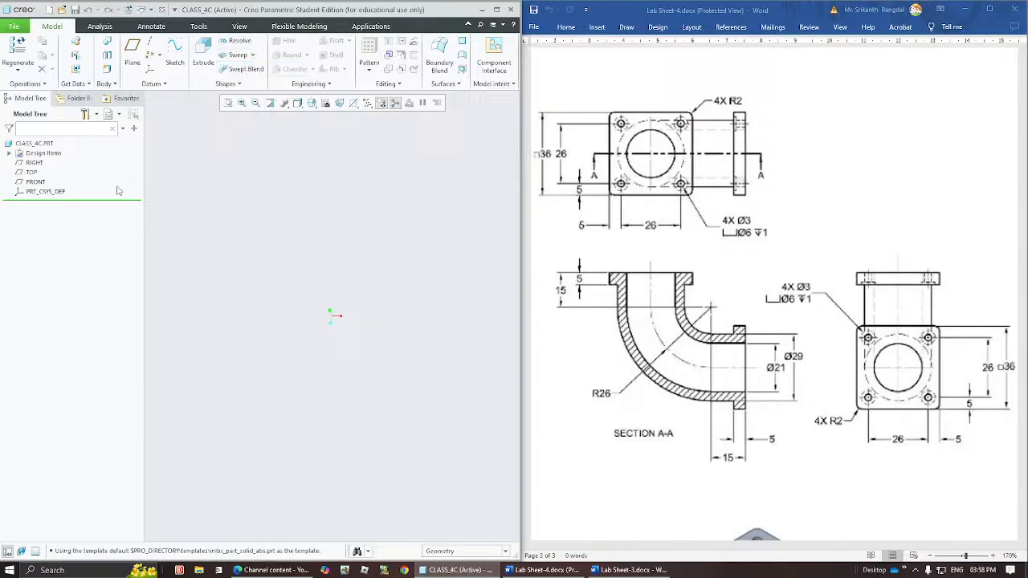
Turn on the display of the datum planes and the coordinate system.
{"action": "left_click", "coordinate": [368, 103]}
{"action": "left_click", "coordinate": [386, 115]}
{"action": "left_click", "coordinate": [226, 278]}
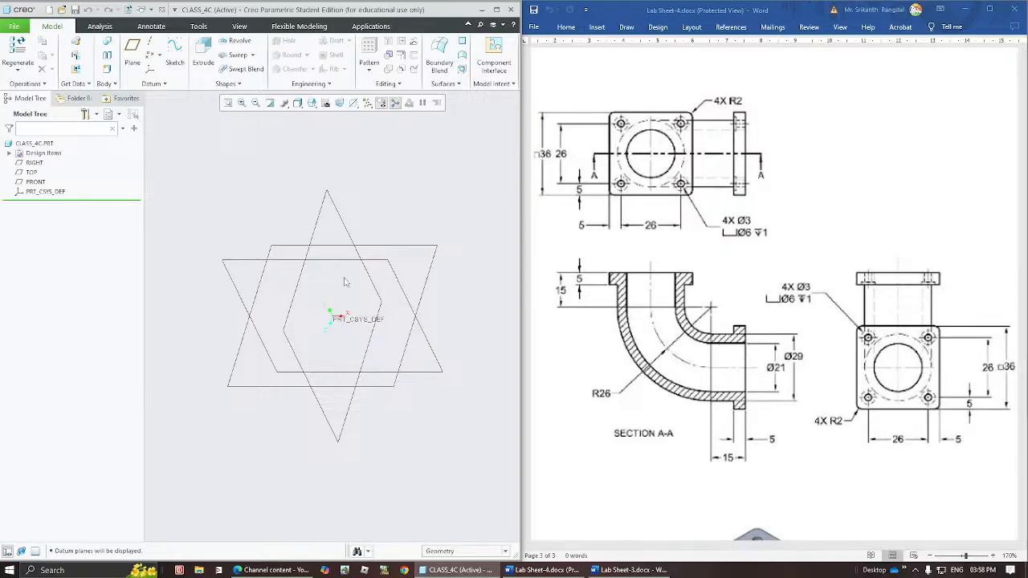
Start a sketch on the FRONT plane and orient the view parallel to the sketch plane.
{"action": "left_click", "coordinate": [245, 266]}
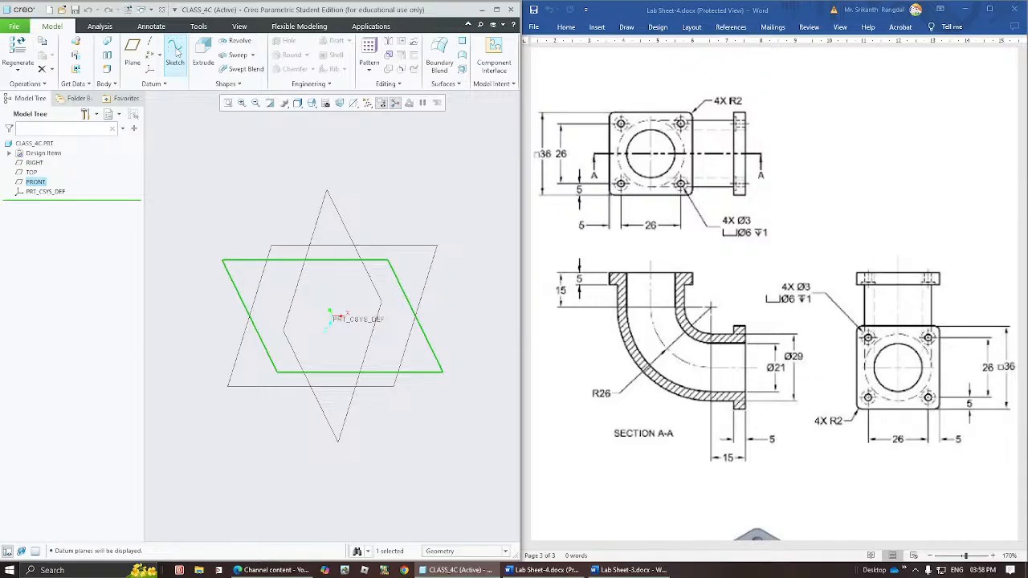
{"action": "left_click", "coordinate": [176, 53]}
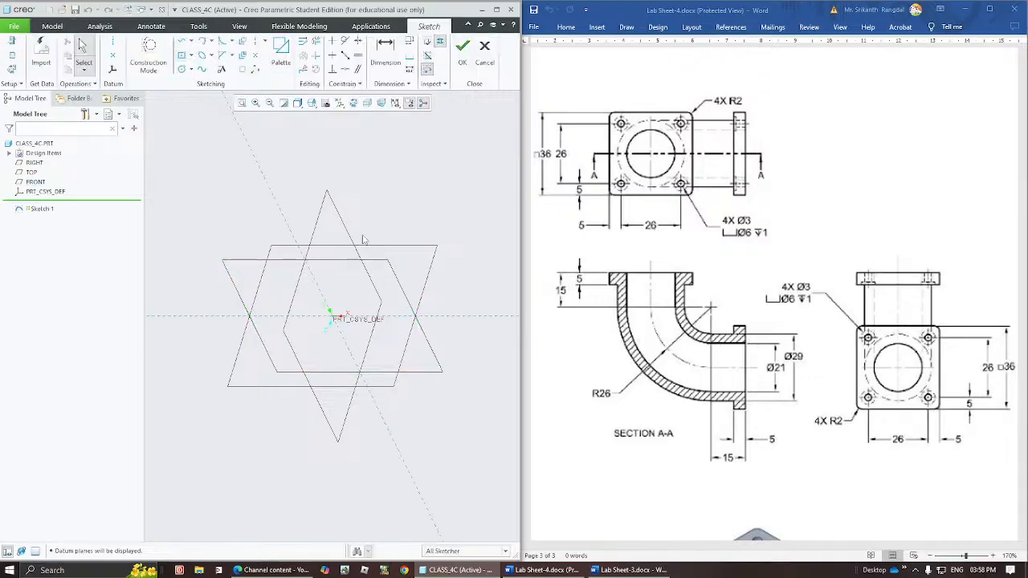
{"action": "left_click", "coordinate": [358, 107]}
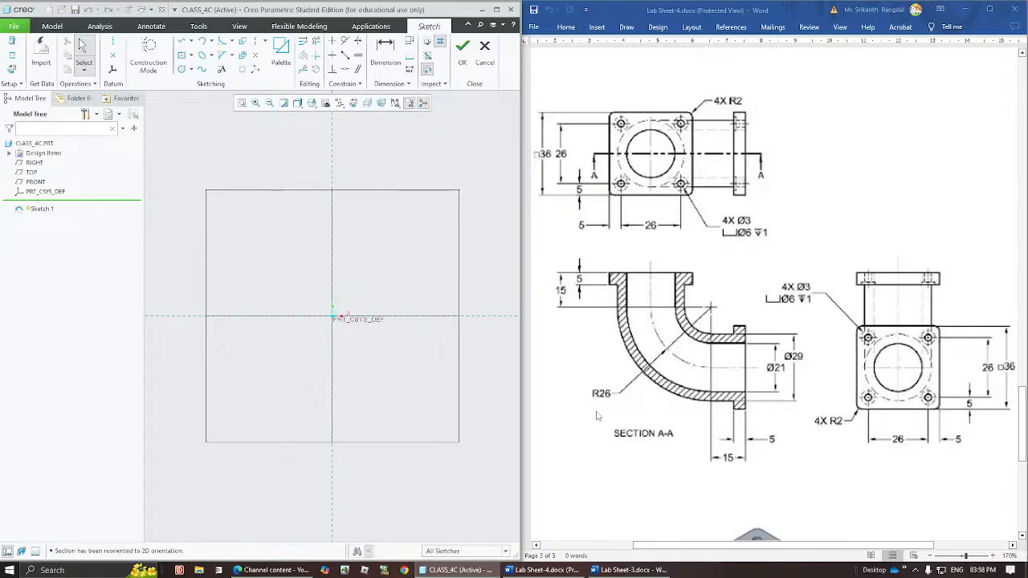
Sketch a circle about 330 in diameter centred on the coordinate origin.
{"action": "left_click", "coordinate": [183, 69]}
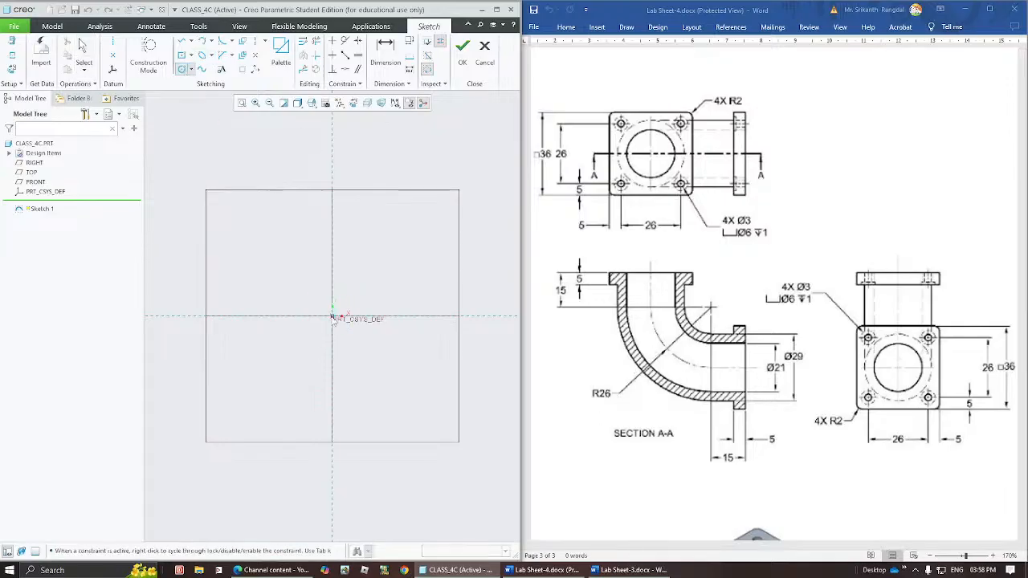
{"action": "left_click", "coordinate": [332, 317]}
{"action": "left_click", "coordinate": [266, 362]}
{"action": "middle_click", "coordinate": [290, 282]}
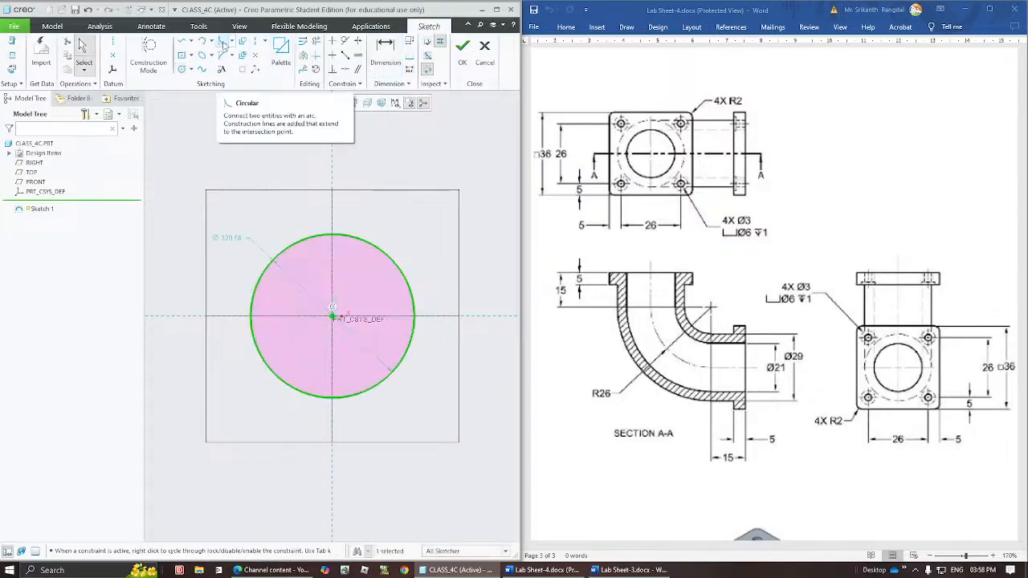
Draw a vertical line about 133 long up from the circle's left quadrant and a horizontal line about 109 long rightward from its bottom quadrant.
{"action": "left_click", "coordinate": [183, 40]}
{"action": "left_click", "coordinate": [251, 317]}
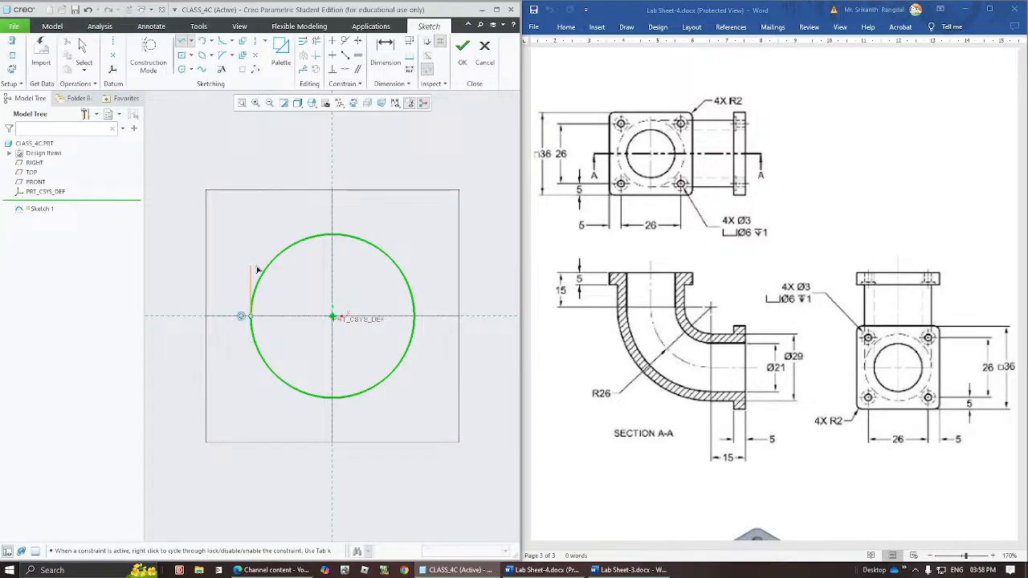
{"action": "left_click", "coordinate": [251, 251]}
{"action": "middle_click", "coordinate": [278, 220]}
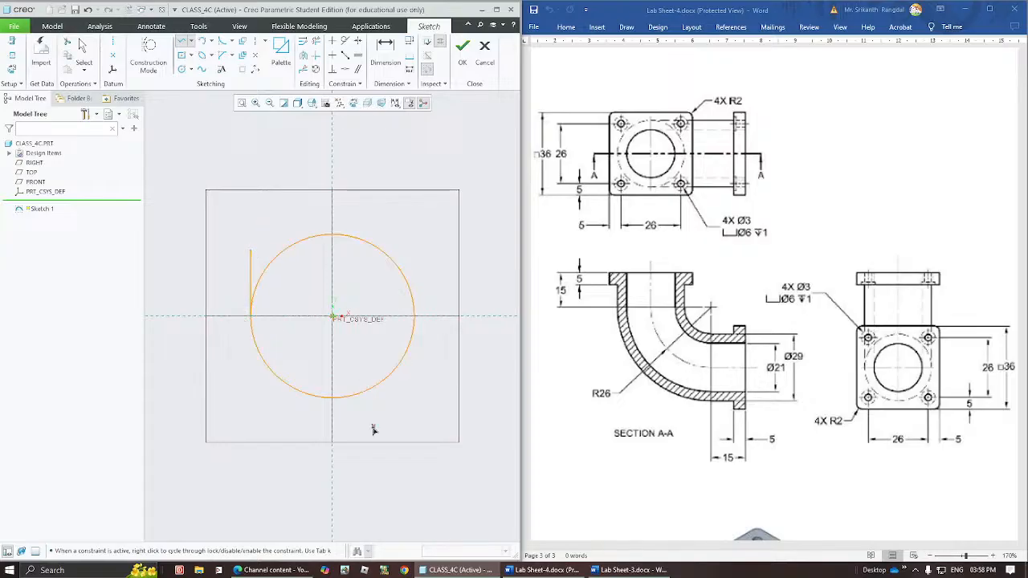
{"action": "left_click", "coordinate": [332, 396]}
{"action": "left_click", "coordinate": [386, 399]}
{"action": "middle_click", "coordinate": [413, 383]}
{"action": "middle_click", "coordinate": [412, 387]}
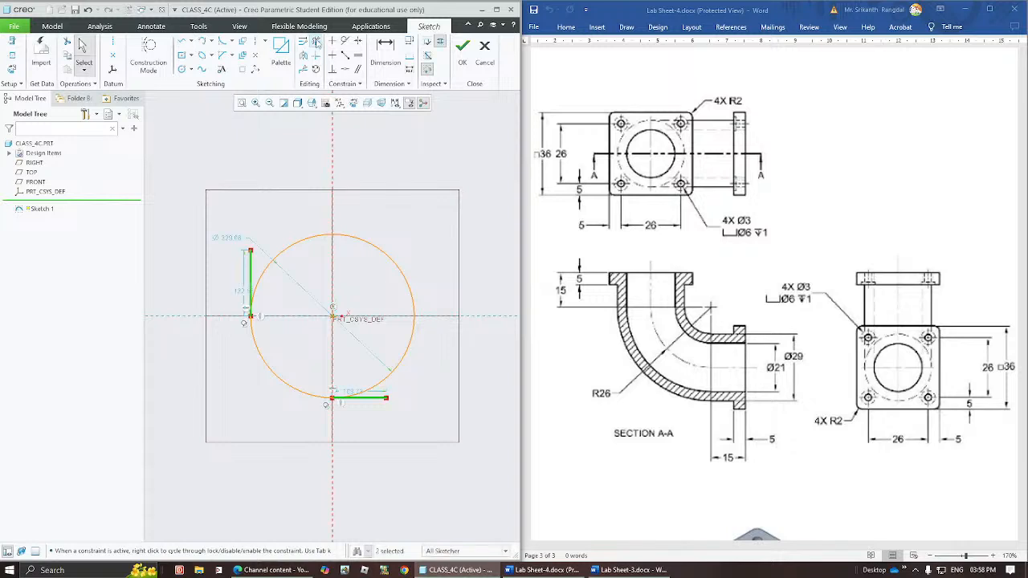
Trim the circle down to the lower-left quarter arc joining the vertical and horizontal lines.
{"action": "left_click", "coordinate": [316, 41]}
{"action": "mouse_move", "coordinate": [405, 198]}
{"action": "left_mouse_down"}
{"action": "mouse_move", "coordinate": [372, 261]}
{"action": "mouse_move", "coordinate": [385, 325]}
{"action": "mouse_move", "coordinate": [434, 362]}
{"action": "left_mouse_up"}
{"action": "middle_click", "coordinate": [417, 294]}
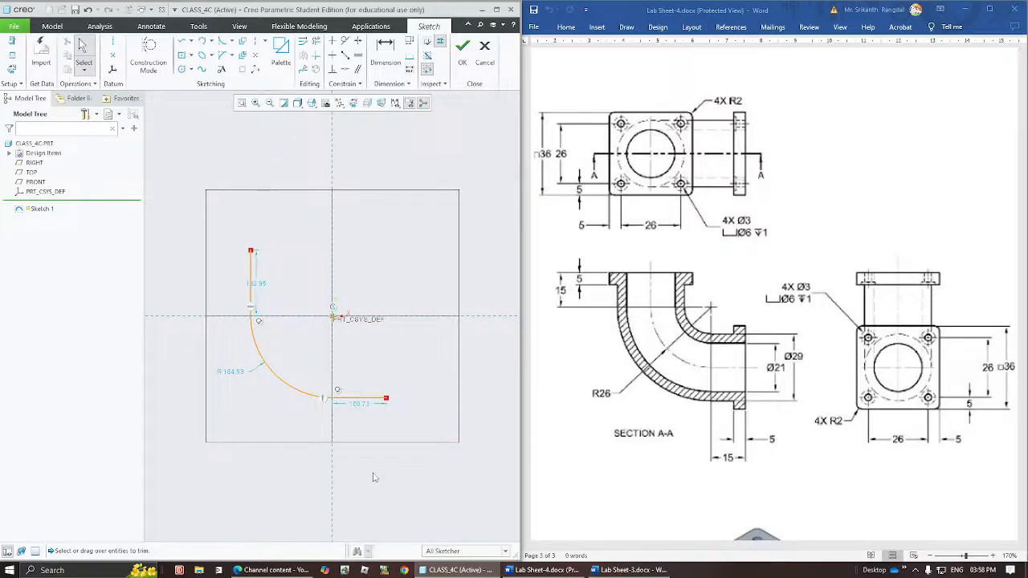
Set the quarter arc's radius to 26.
{"action": "double_click", "coordinate": [238, 373]}
{"action": "type", "text": "26"}
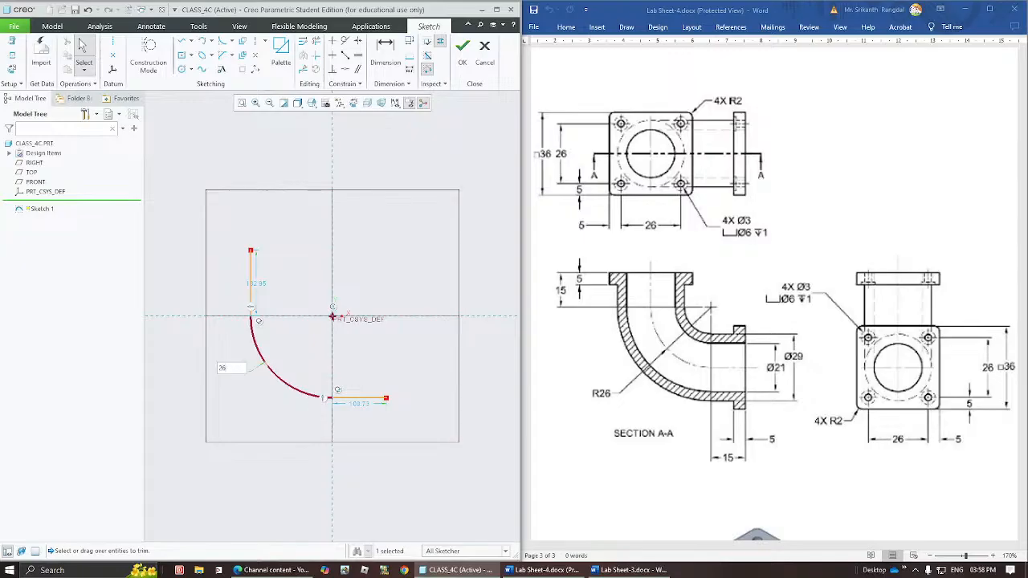
{"action": "key", "text": "Return"}
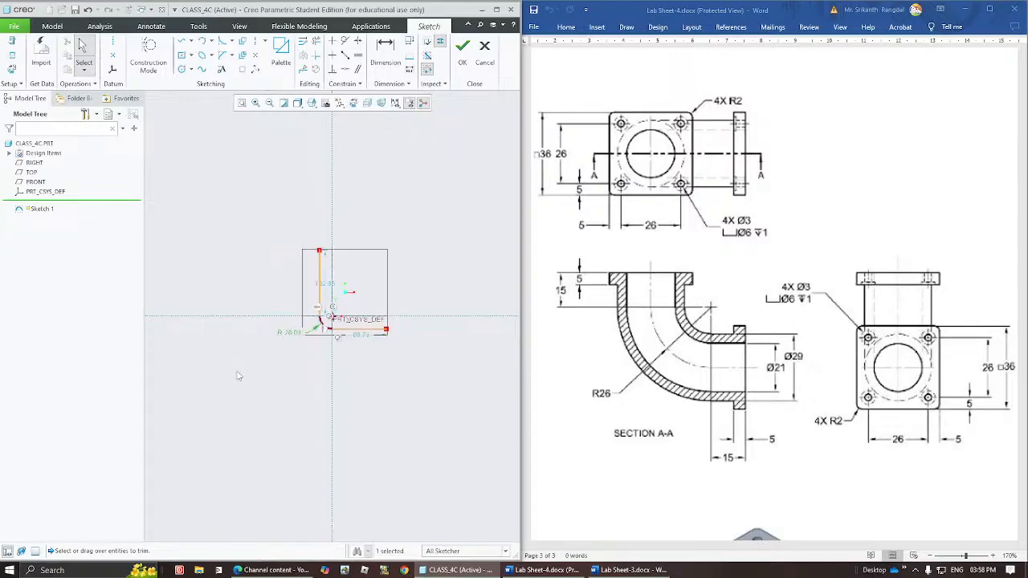
Set the lengths of both the vertical and the horizontal straight line to 15.
{"action": "double_click", "coordinate": [328, 285]}
{"action": "type", "text": "15"}
{"action": "key", "text": "Return"}
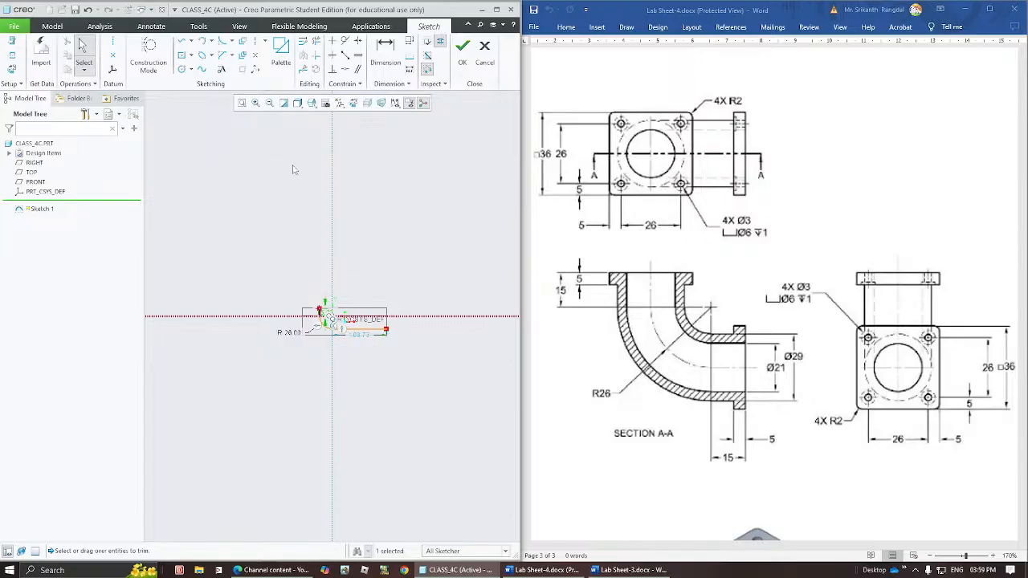
{"action": "left_click", "coordinate": [238, 103]}
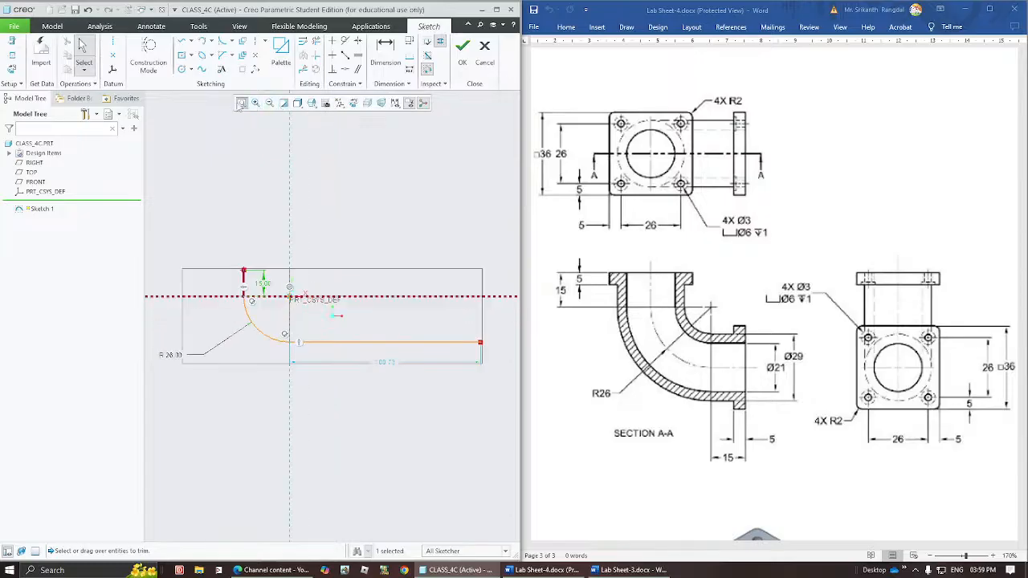
{"action": "double_click", "coordinate": [389, 363]}
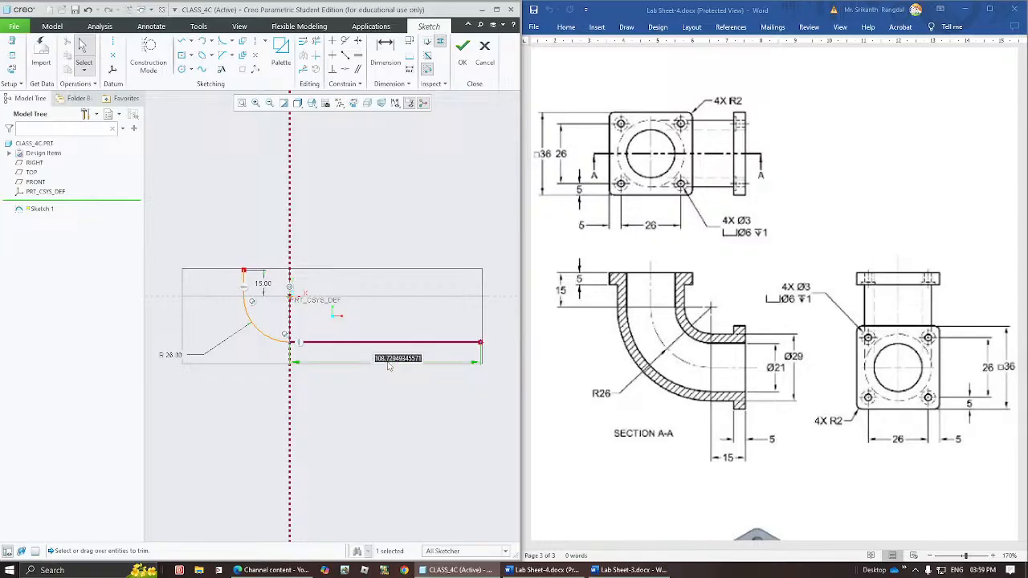
{"action": "type", "text": "15"}
{"action": "key", "text": "Return"}
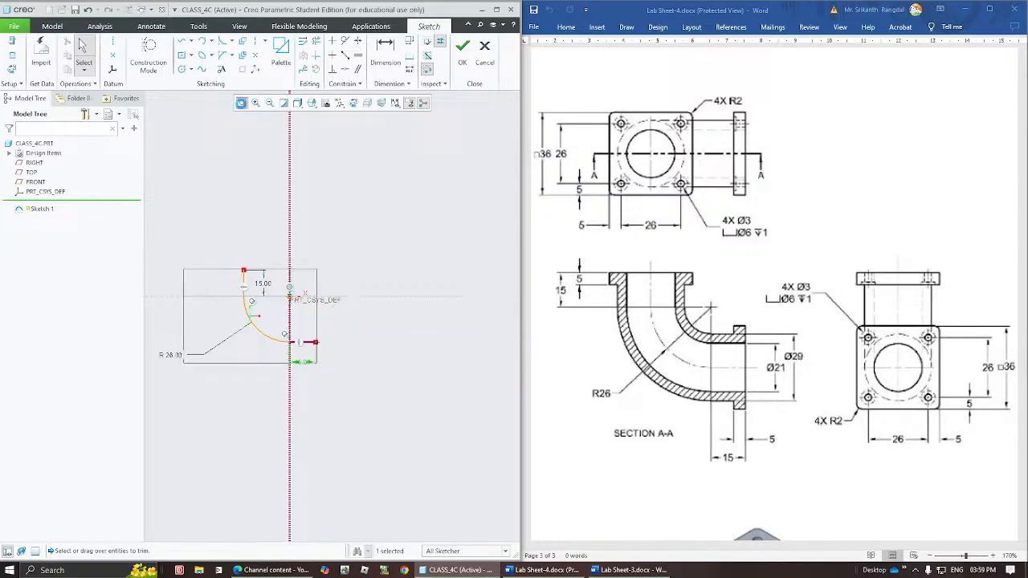
Move the vertical line's length dimension to the outer side of the path and finish the sketch.
{"action": "left_click", "coordinate": [242, 103]}
{"action": "left_click_drag", "start_coordinate": [264, 393], "coordinate": [317, 366]}
{"action": "left_click", "coordinate": [242, 103]}
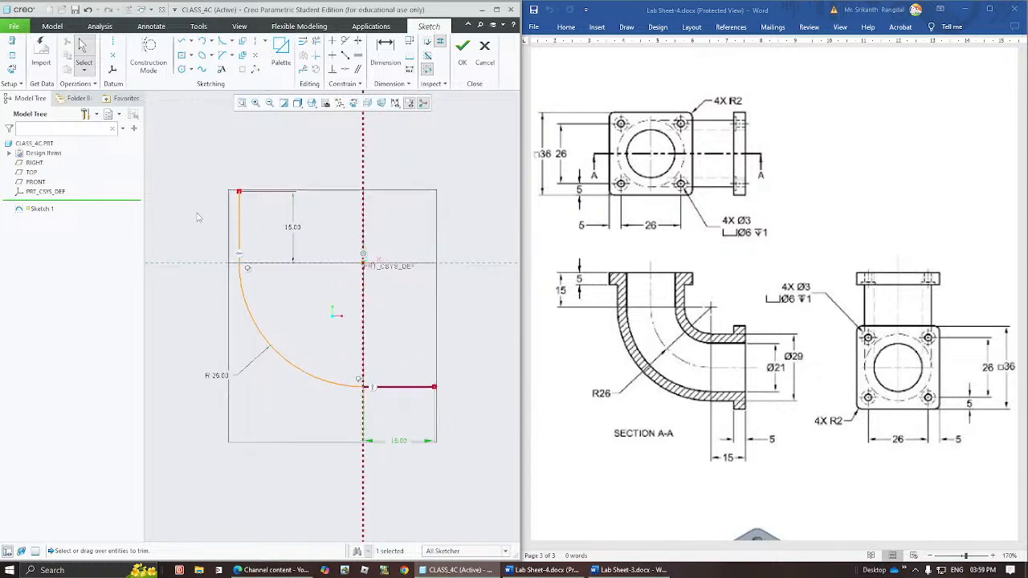
{"action": "left_click", "coordinate": [472, 382]}
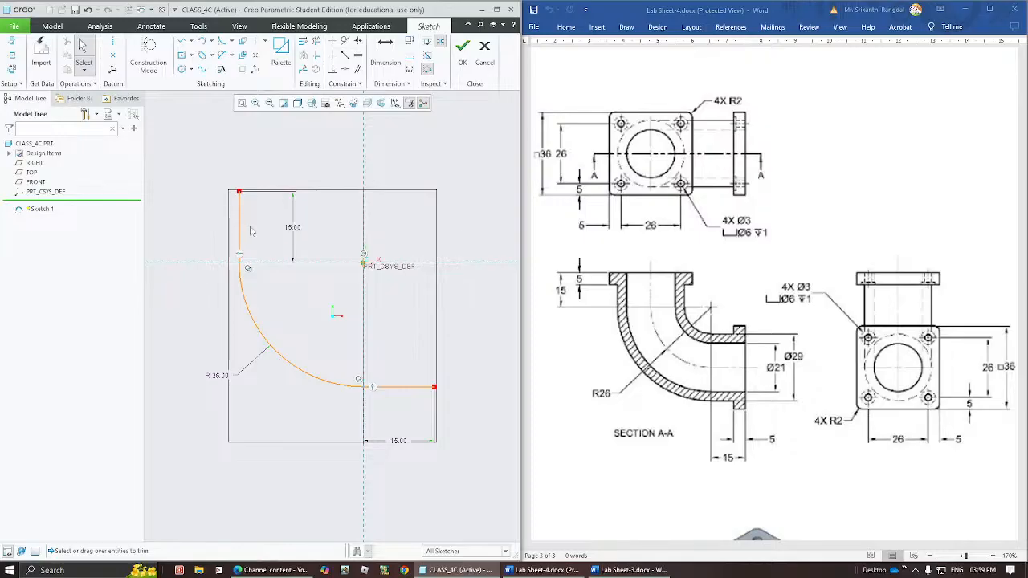
{"action": "left_click_drag", "start_coordinate": [294, 228], "coordinate": [206, 229]}
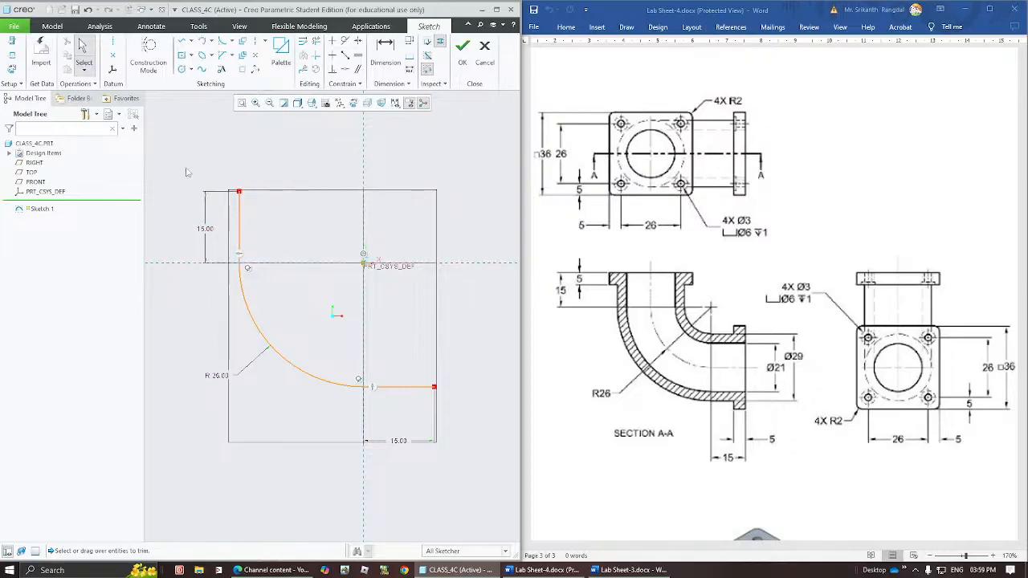
{"action": "left_click", "coordinate": [463, 48]}
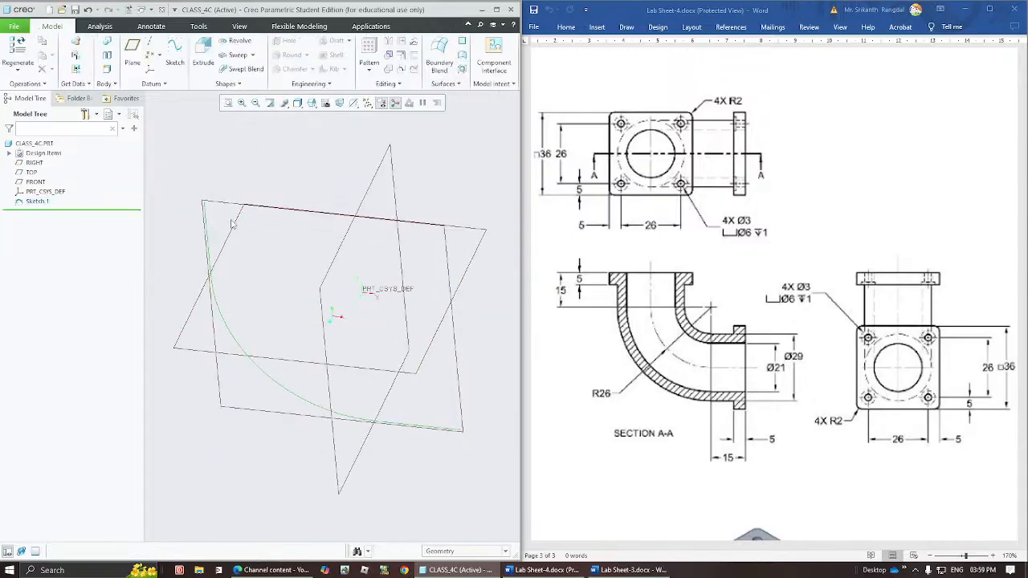
Create a datum plane normal to the path's vertical straight line and through that line's free upper endpoint.
{"action": "left_click", "coordinate": [206, 213]}
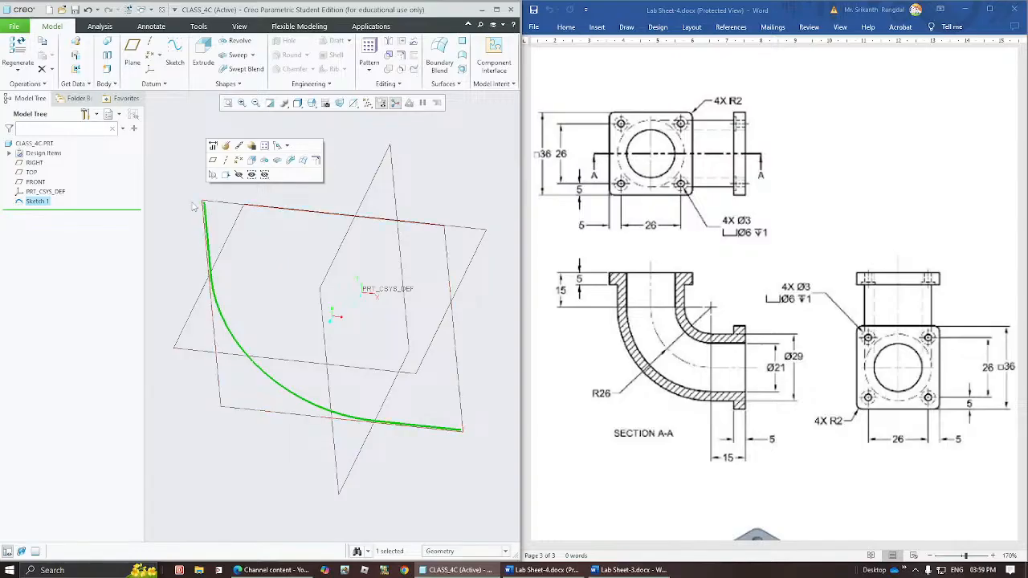
{"action": "left_click", "coordinate": [393, 163]}
{"action": "left_click", "coordinate": [482, 174]}
{"action": "left_click", "coordinate": [133, 53]}
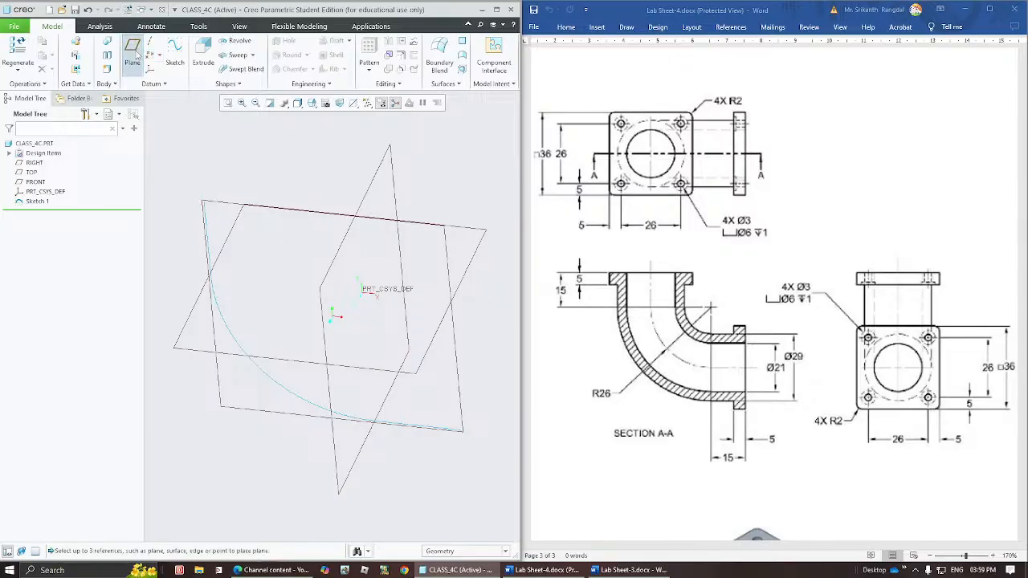
{"action": "left_click", "coordinate": [208, 223]}
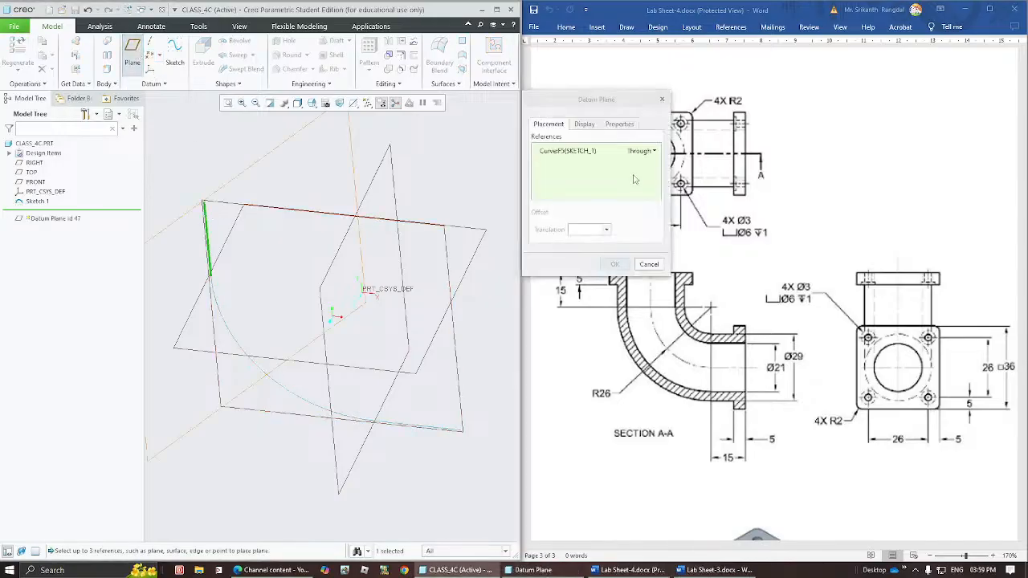
{"action": "left_click", "coordinate": [654, 151]}
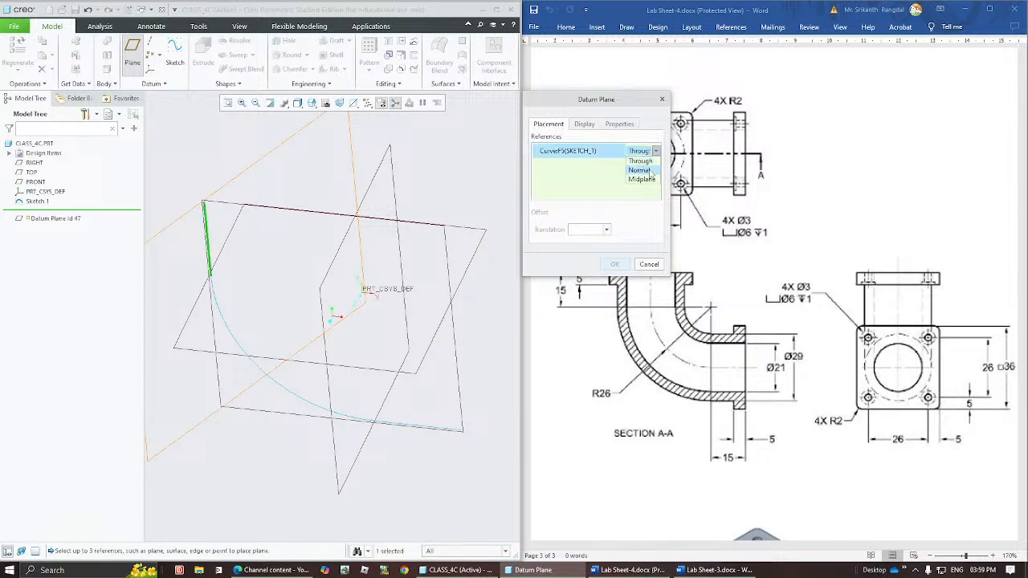
{"action": "left_click", "coordinate": [652, 172]}
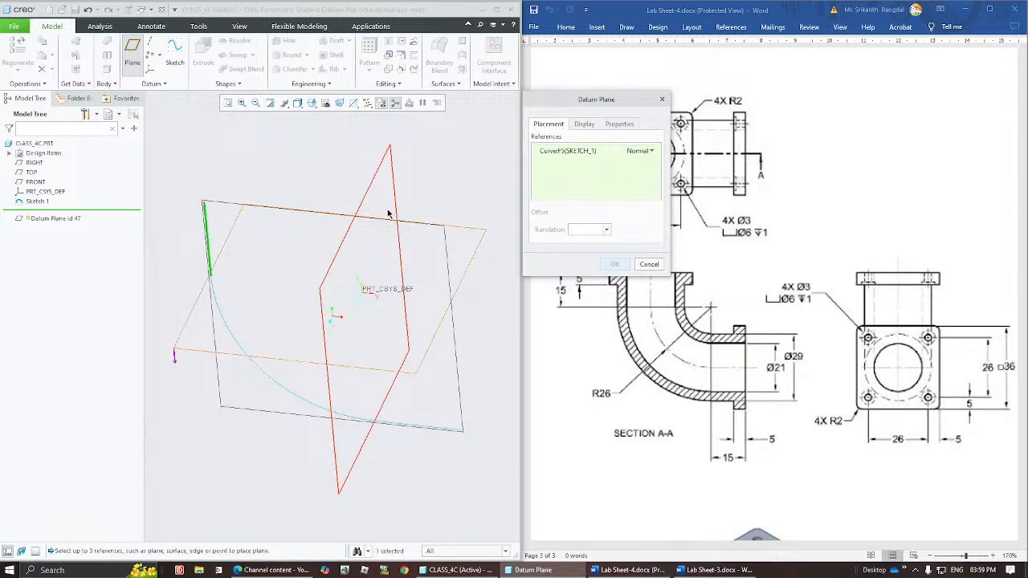
{"action": "left_click", "coordinate": [204, 206], "text": "ctrl"}
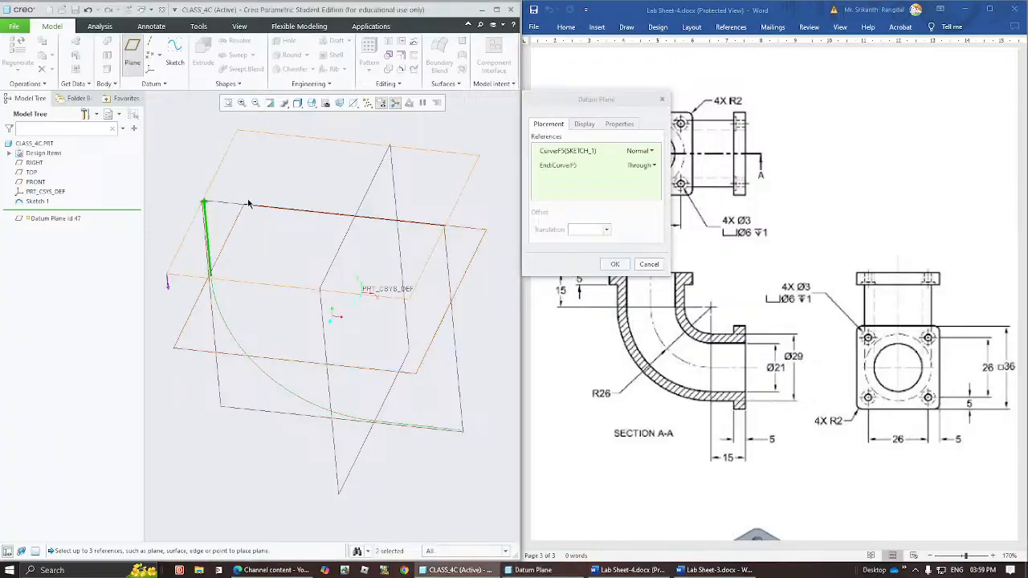
{"action": "middle_click_drag", "start_coordinate": [249, 204], "coordinate": [239, 180]}
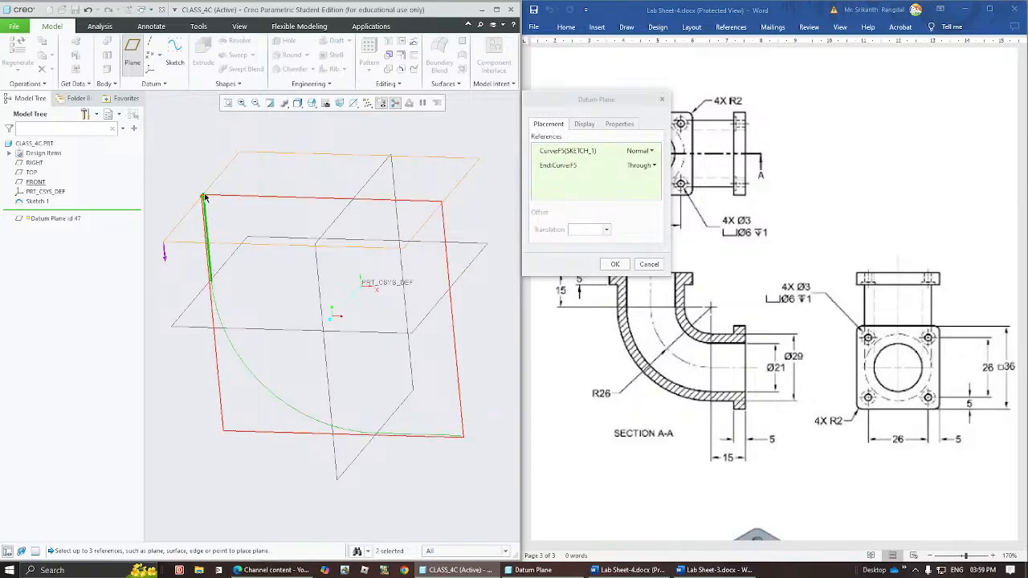
{"action": "left_click", "coordinate": [599, 166]}
{"action": "left_click", "coordinate": [599, 166]}
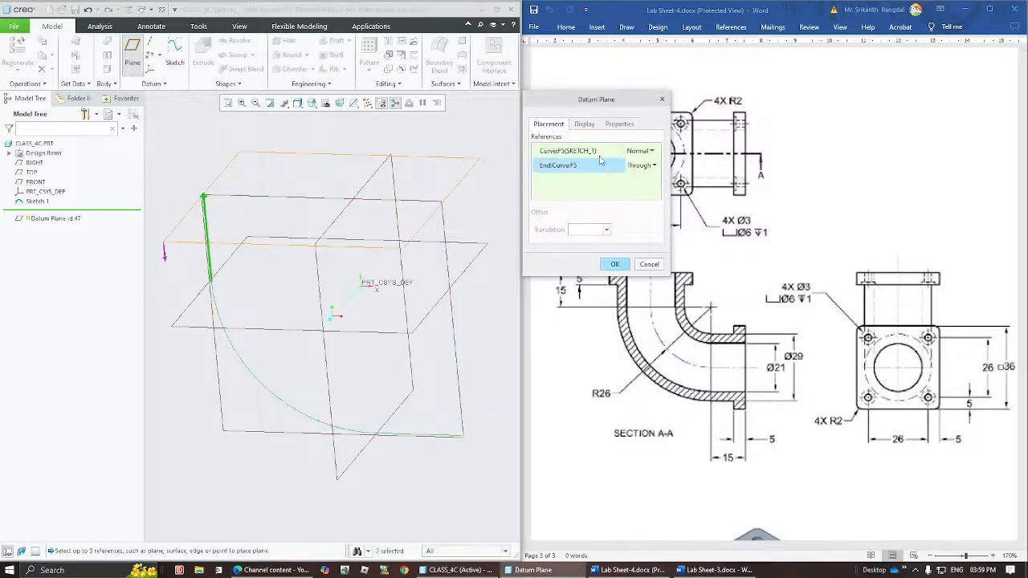
{"action": "left_click", "coordinate": [621, 268]}
Start a sketch on the new datum plane at the path's upper end, using the RIGHT plane as the Right orientation reference.
{"action": "left_click", "coordinate": [215, 189]}
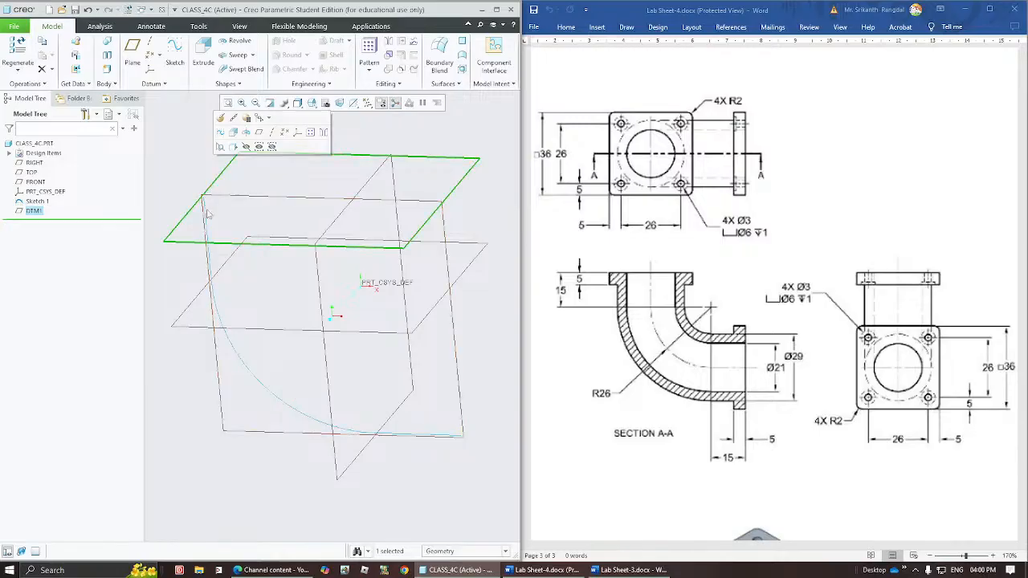
{"action": "left_click", "coordinate": [209, 222]}
{"action": "left_click", "coordinate": [182, 186]}
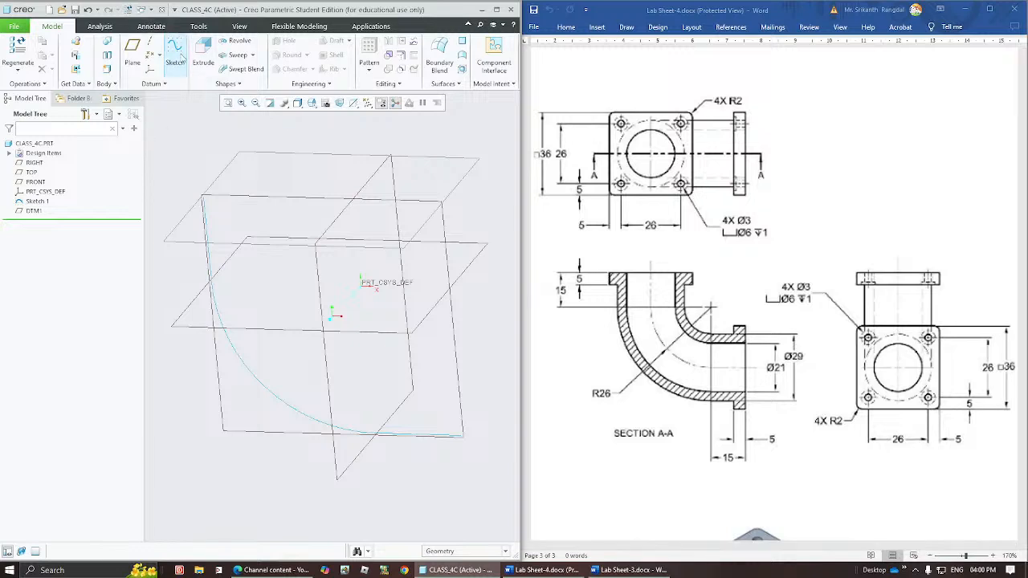
{"action": "left_click", "coordinate": [177, 57]}
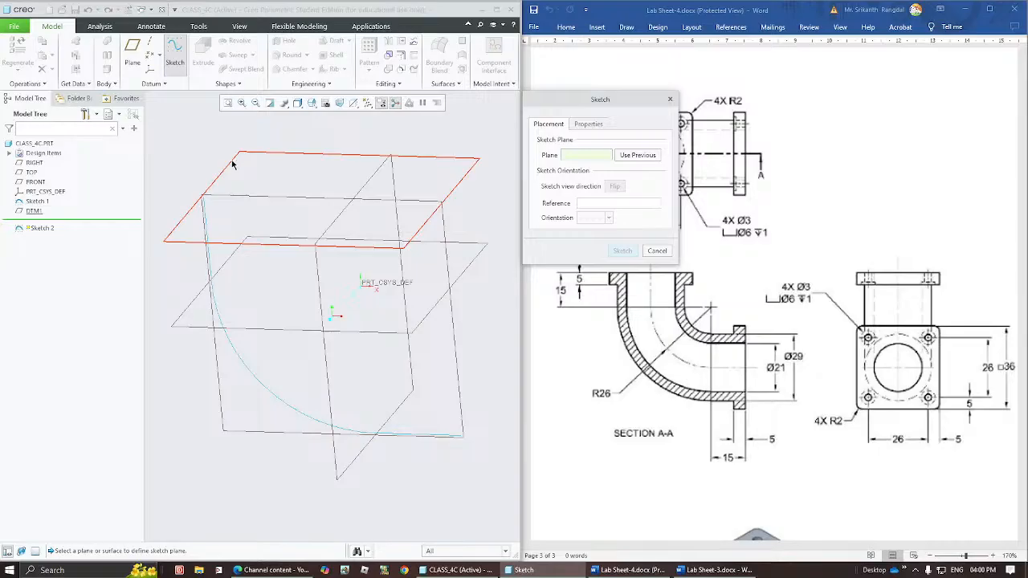
{"action": "left_click", "coordinate": [232, 164]}
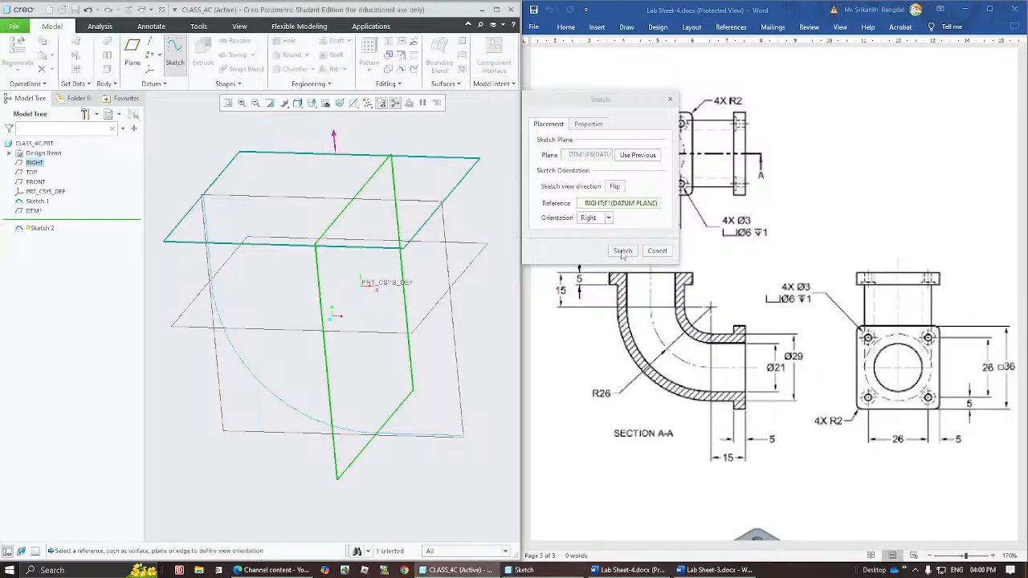
{"action": "left_click", "coordinate": [623, 251]}
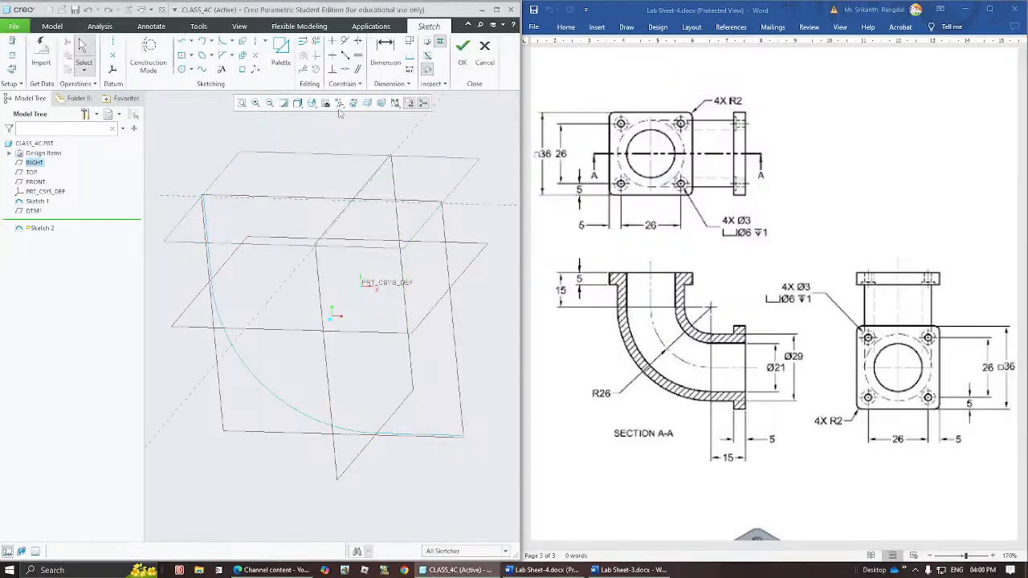
{"action": "left_click", "coordinate": [352, 103]}
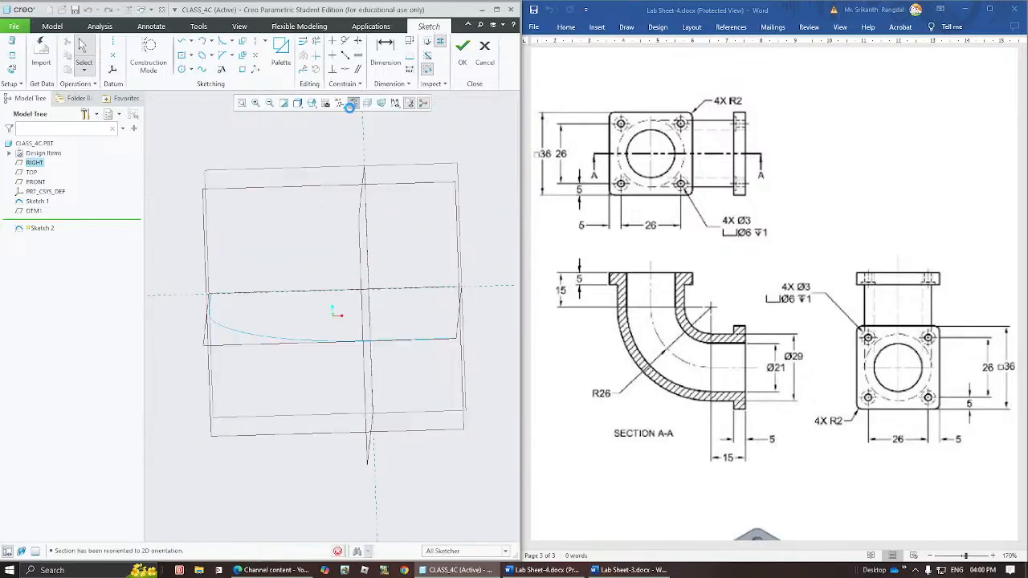
{"action": "mouse_move", "coordinate": [218, 322]}
{"action": "middle_mouse_down"}
{"action": "mouse_move", "coordinate": [248, 305]}
{"action": "mouse_move", "coordinate": [226, 365]}
{"action": "mouse_move", "coordinate": [279, 339]}
{"action": "mouse_move", "coordinate": [234, 358]}
{"action": "middle_mouse_up"}
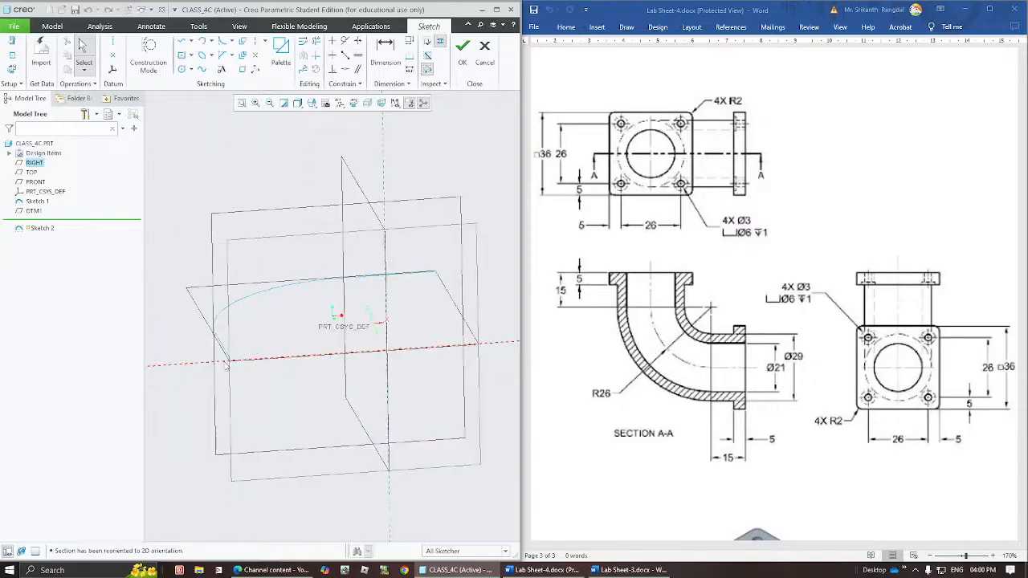
Add the path's upper endpoint to the sketch references.
{"action": "left_click", "coordinate": [182, 71]}
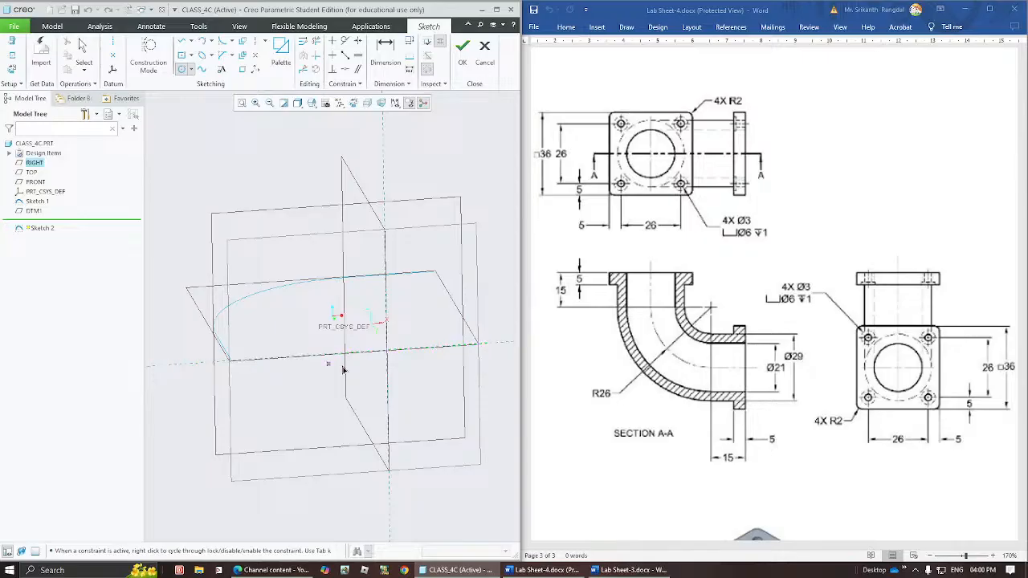
{"action": "middle_click", "coordinate": [329, 338]}
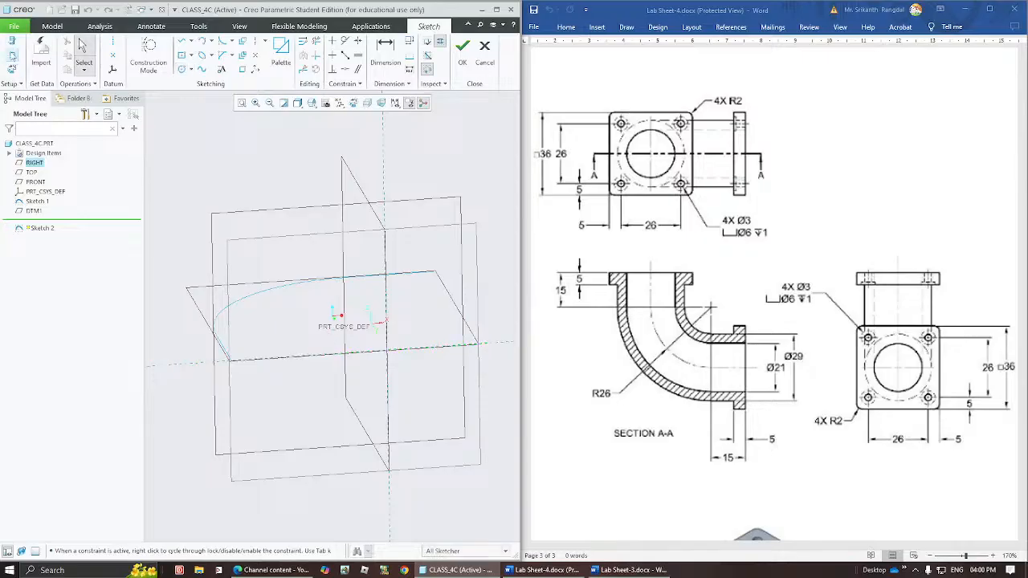
{"action": "left_click", "coordinate": [11, 56]}
{"action": "left_click", "coordinate": [229, 357]}
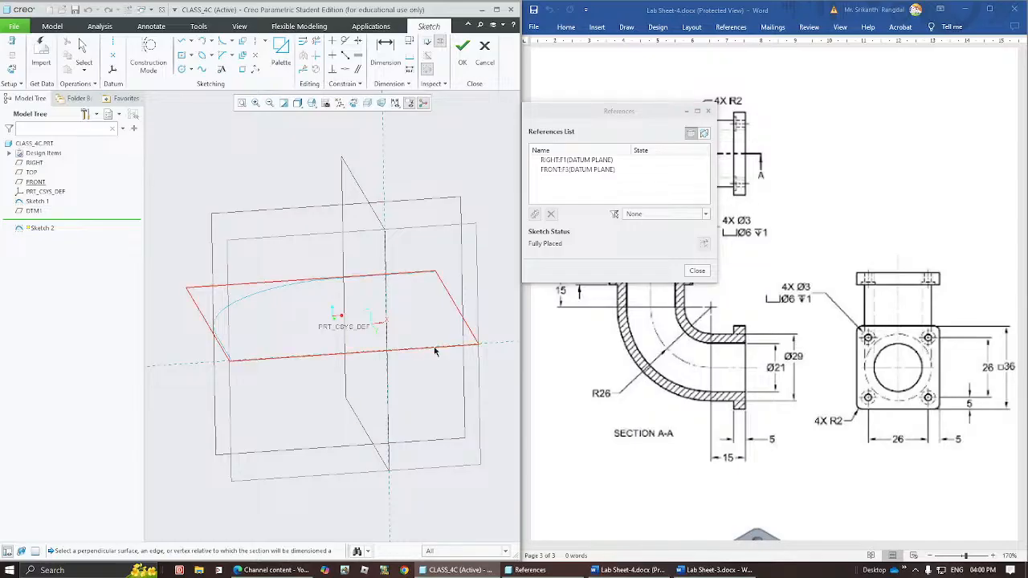
{"action": "left_click", "coordinate": [233, 363]}
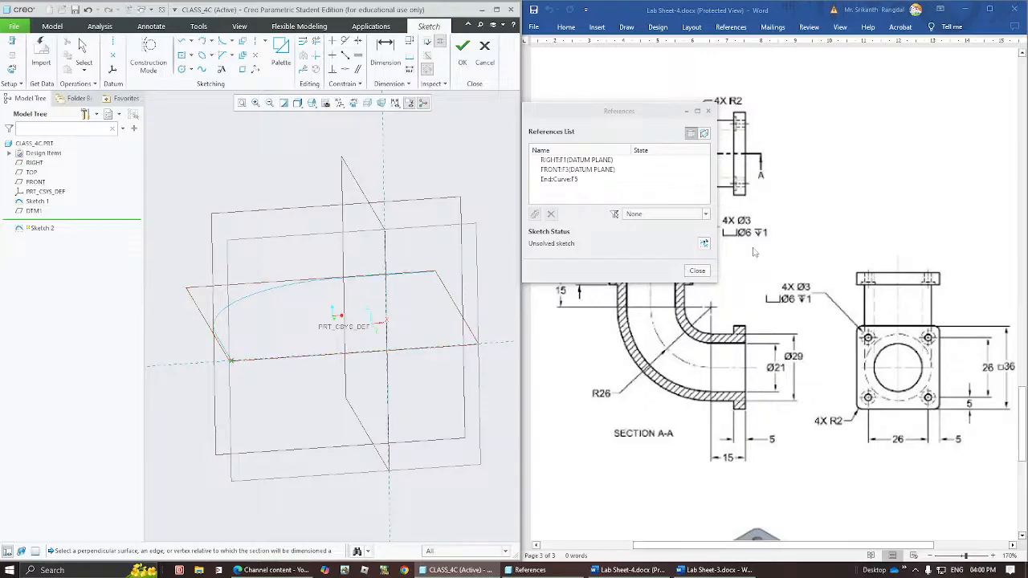
{"action": "left_click", "coordinate": [566, 180]}
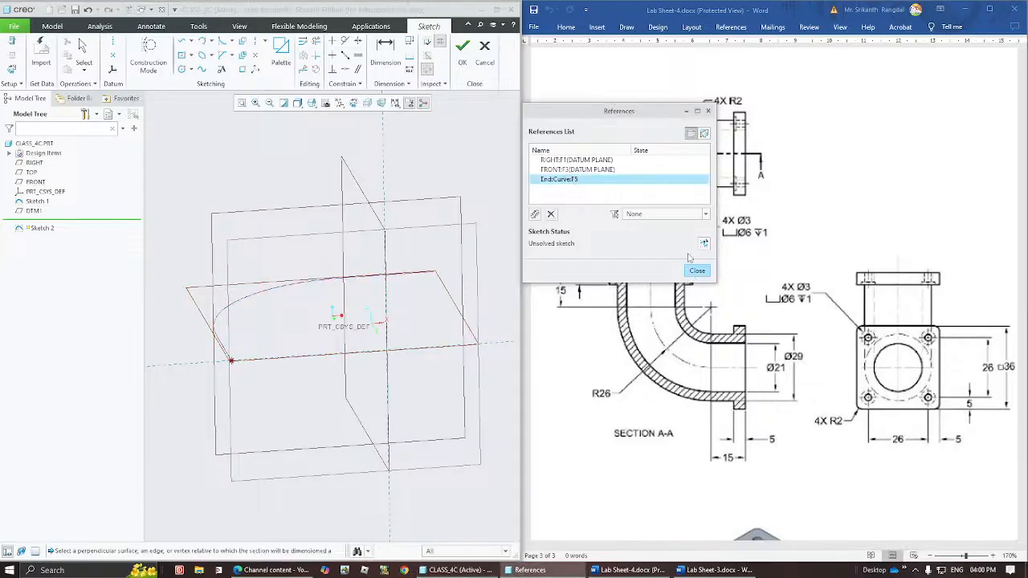
{"action": "left_click", "coordinate": [697, 272]}
Sketch two concentric circles about 18.3 and 12.5 in diameter, centred on the path's upper endpoint.
{"action": "left_click", "coordinate": [181, 69]}
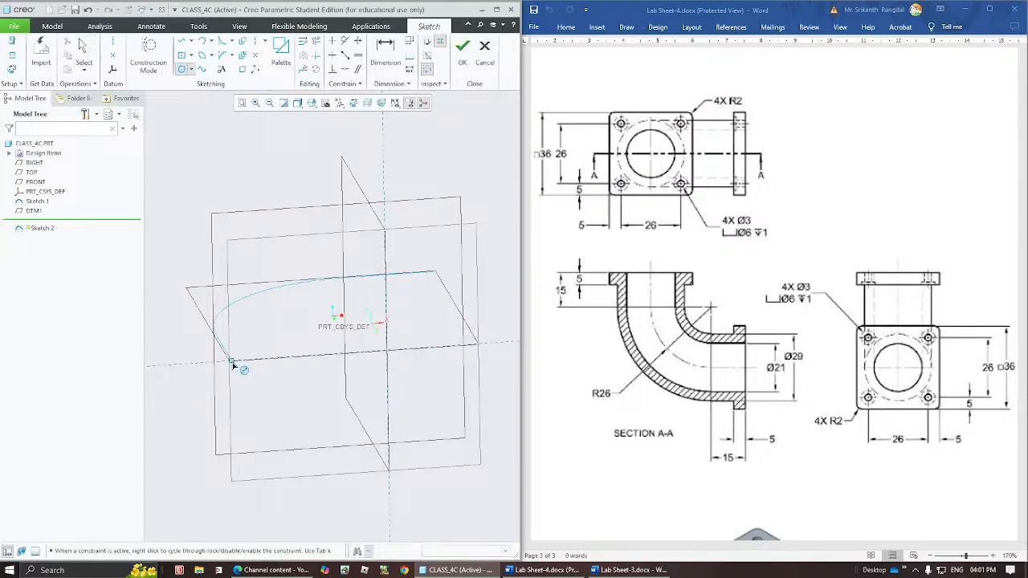
{"action": "left_click", "coordinate": [231, 361]}
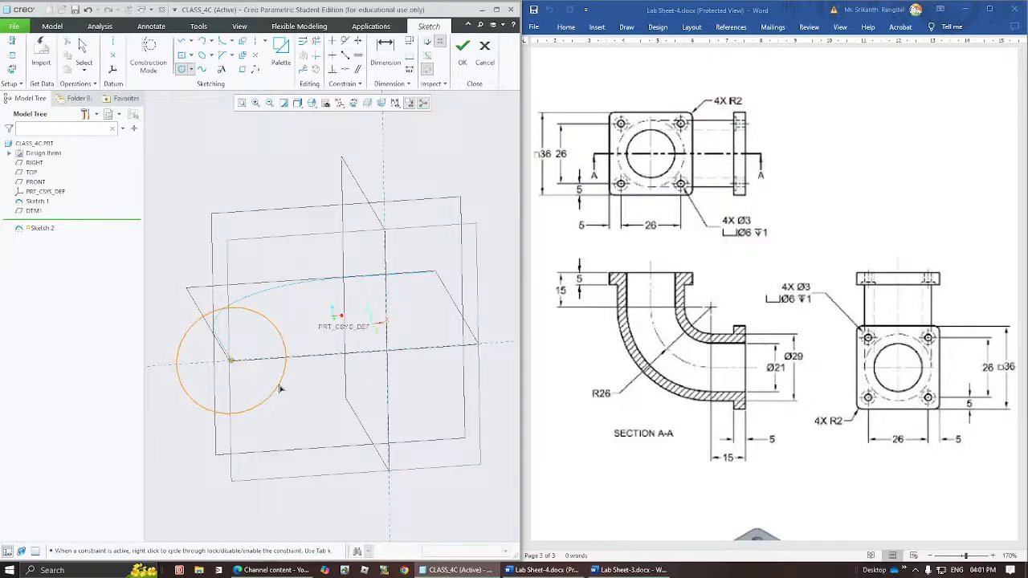
{"action": "left_click", "coordinate": [287, 385]}
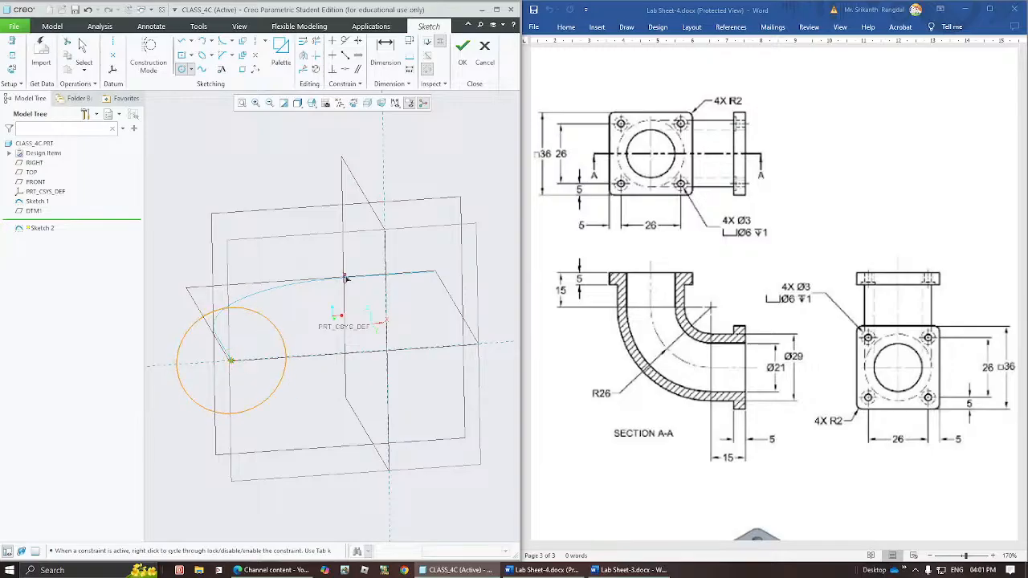
{"action": "left_click", "coordinate": [231, 361]}
{"action": "left_click", "coordinate": [270, 362]}
{"action": "middle_click", "coordinate": [302, 309]}
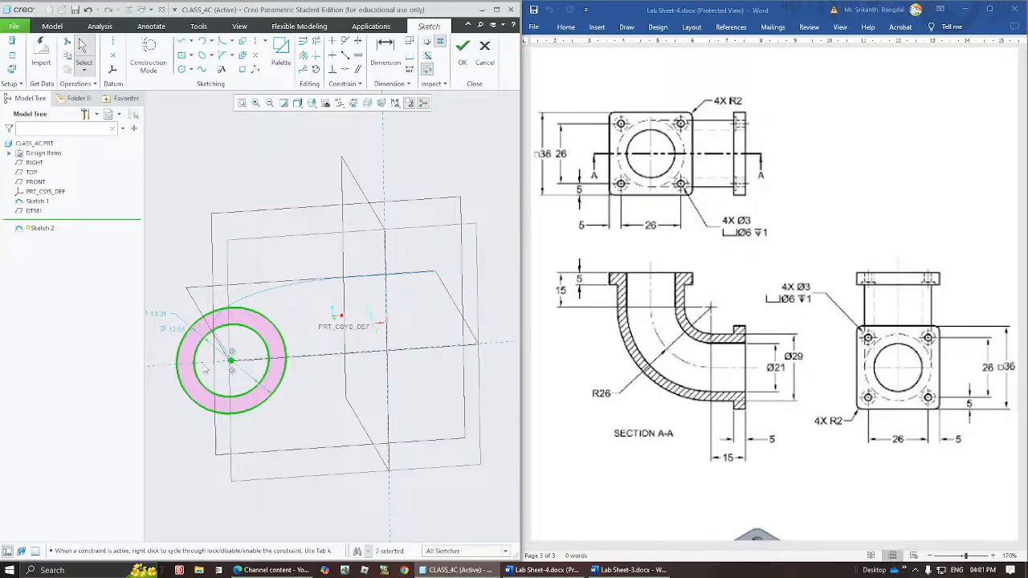
Set the smaller circle's diameter to 21 and move its dimension below the circles.
{"action": "double_click", "coordinate": [175, 332]}
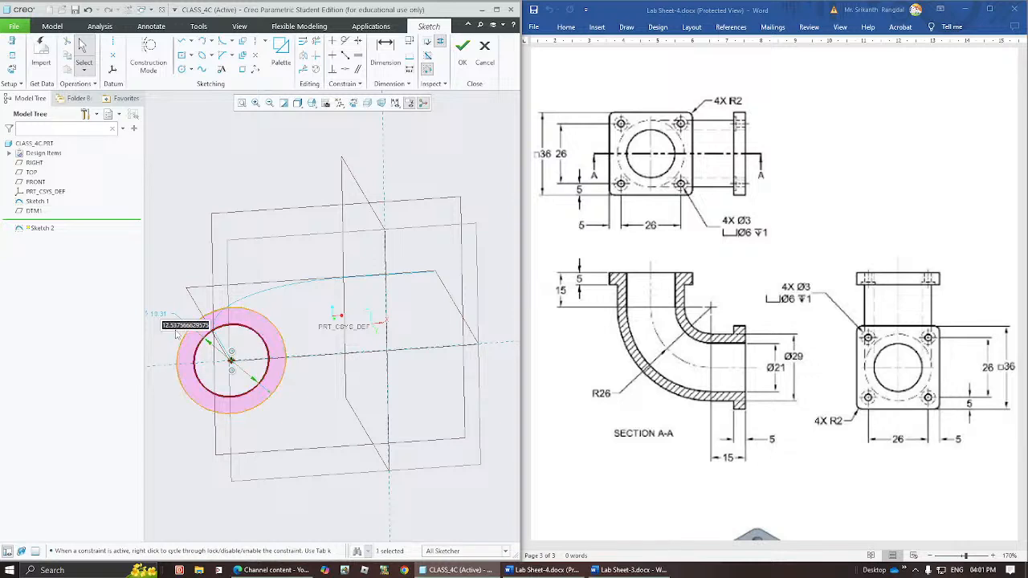
{"action": "type", "text": "21"}
{"action": "key", "text": "Return"}
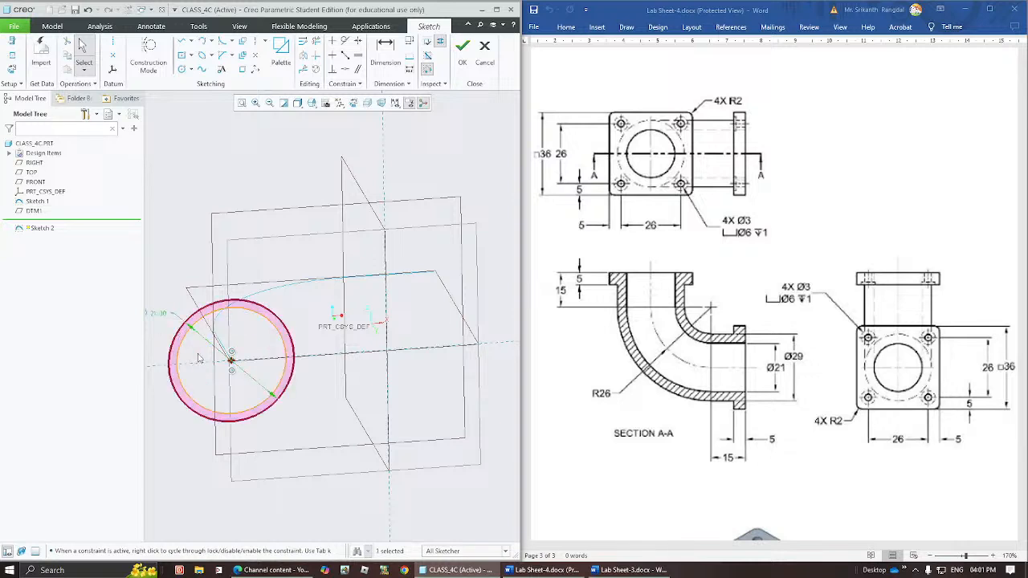
{"action": "left_click", "coordinate": [207, 352]}
{"action": "left_click_drag", "start_coordinate": [162, 315], "coordinate": [170, 443]}
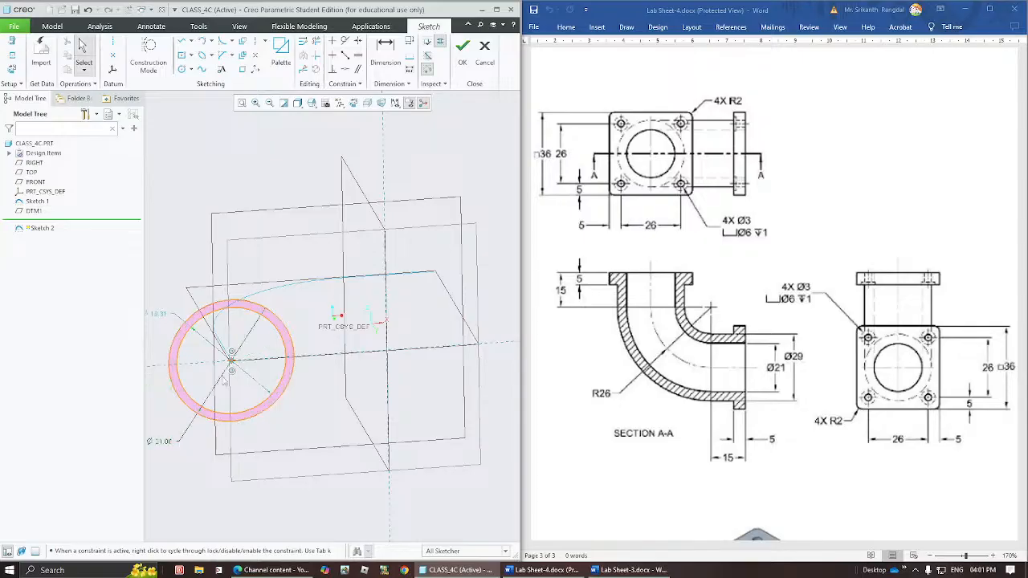
Set the other circle's diameter to 29 and finish the pipe profile sketch.
{"action": "left_click", "coordinate": [242, 103]}
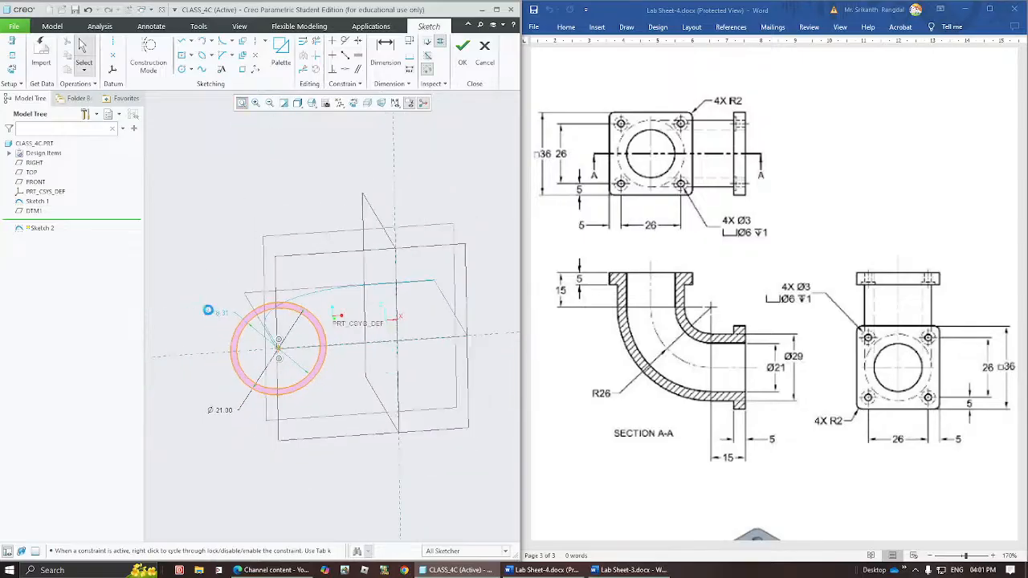
{"action": "double_click", "coordinate": [223, 313]}
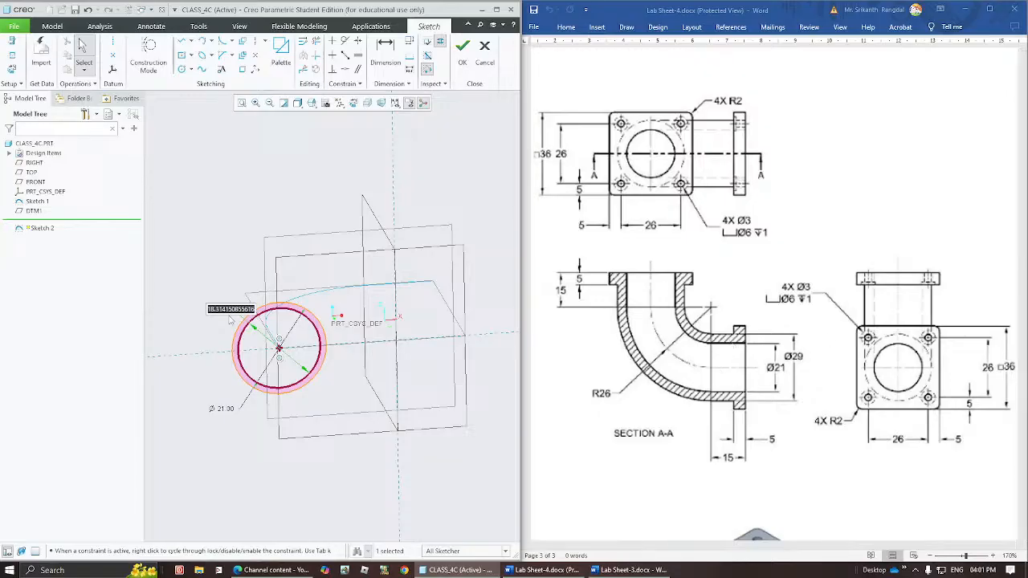
{"action": "type", "text": "29"}
{"action": "key", "text": "Return"}
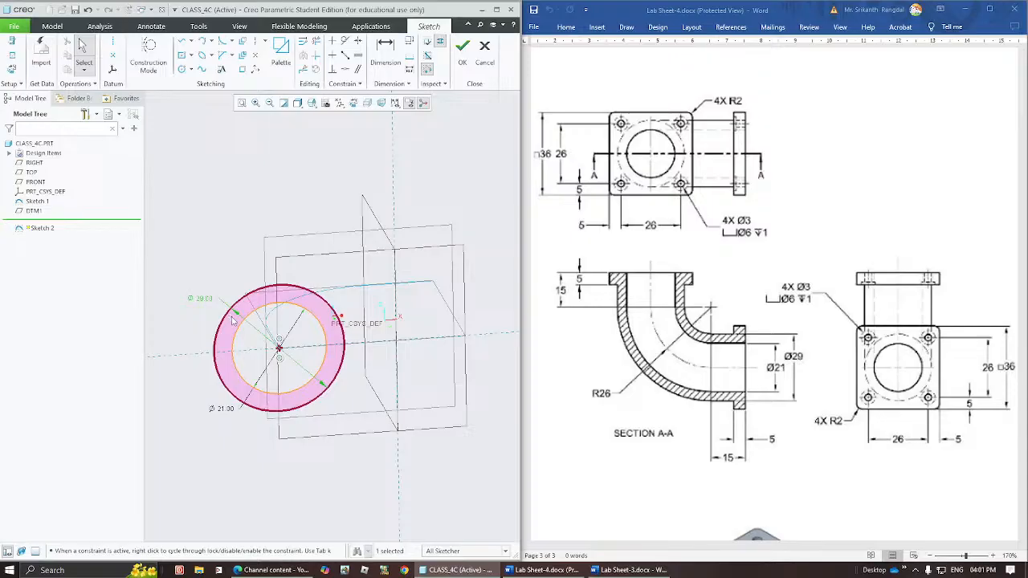
{"action": "left_click", "coordinate": [215, 262]}
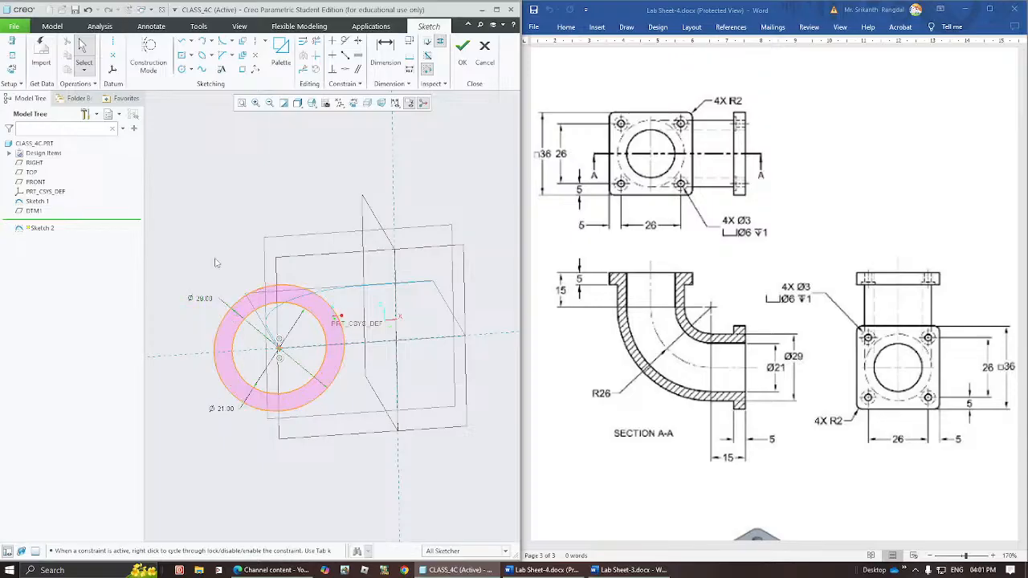
{"action": "left_click", "coordinate": [209, 303]}
{"action": "left_click", "coordinate": [217, 254]}
{"action": "mouse_move", "coordinate": [351, 367]}
{"action": "middle_mouse_down"}
{"action": "mouse_move", "coordinate": [333, 318]}
{"action": "mouse_move", "coordinate": [349, 329]}
{"action": "mouse_move", "coordinate": [328, 342]}
{"action": "mouse_move", "coordinate": [341, 372]}
{"action": "mouse_move", "coordinate": [332, 422]}
{"action": "mouse_move", "coordinate": [356, 394]}
{"action": "mouse_move", "coordinate": [337, 416]}
{"action": "middle_mouse_up"}
{"action": "left_click", "coordinate": [462, 50]}
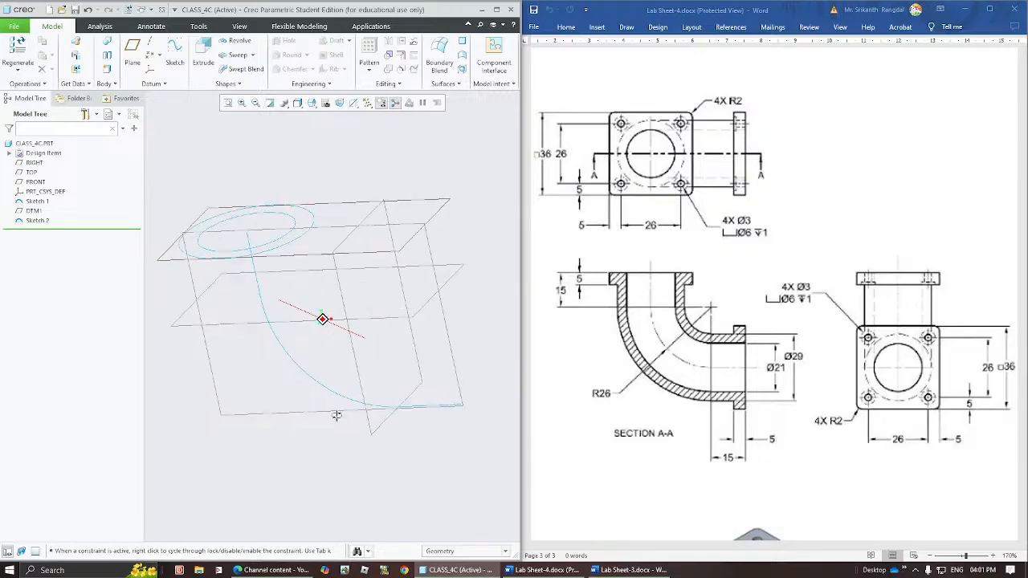
{"action": "left_click", "coordinate": [258, 282]}
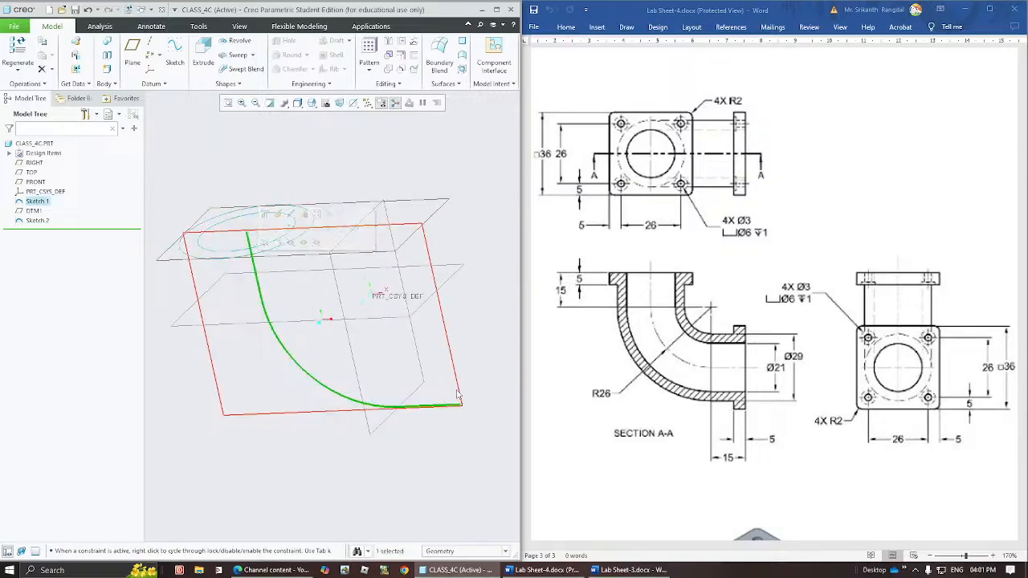
{"action": "left_click", "coordinate": [473, 359]}
{"action": "left_click", "coordinate": [291, 239]}
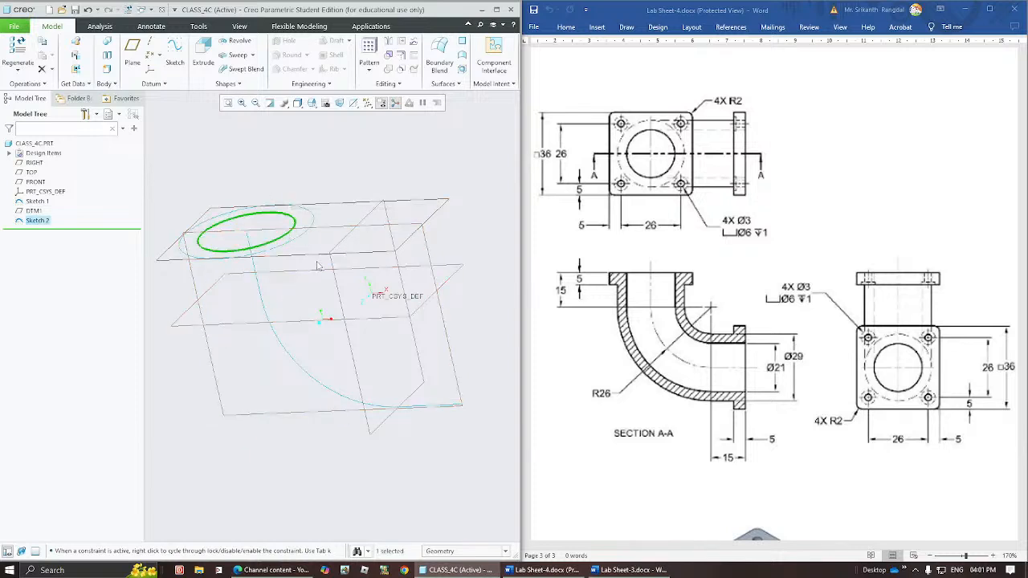
{"action": "left_click", "coordinate": [491, 323]}
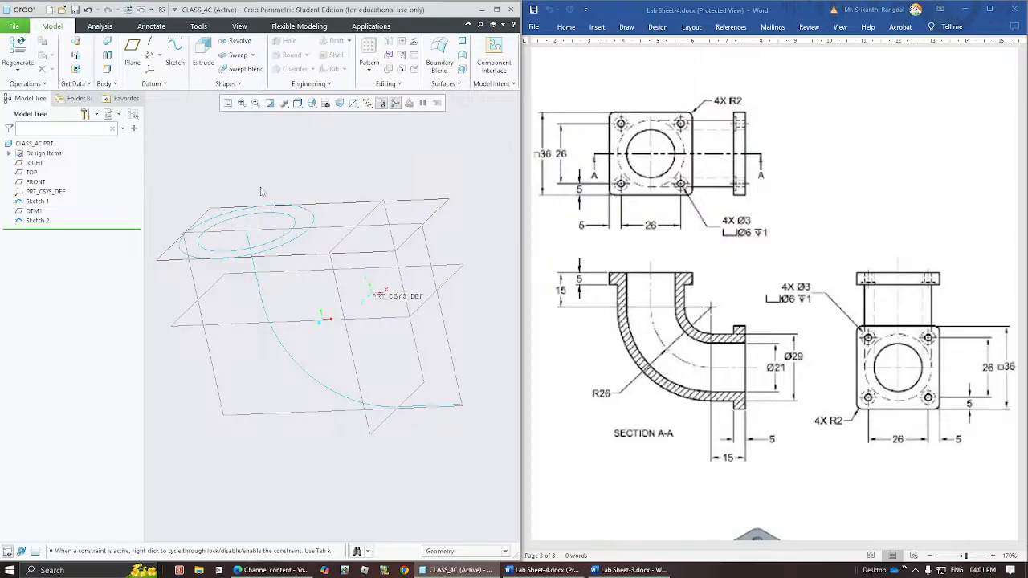
{"action": "left_click", "coordinate": [237, 55]}
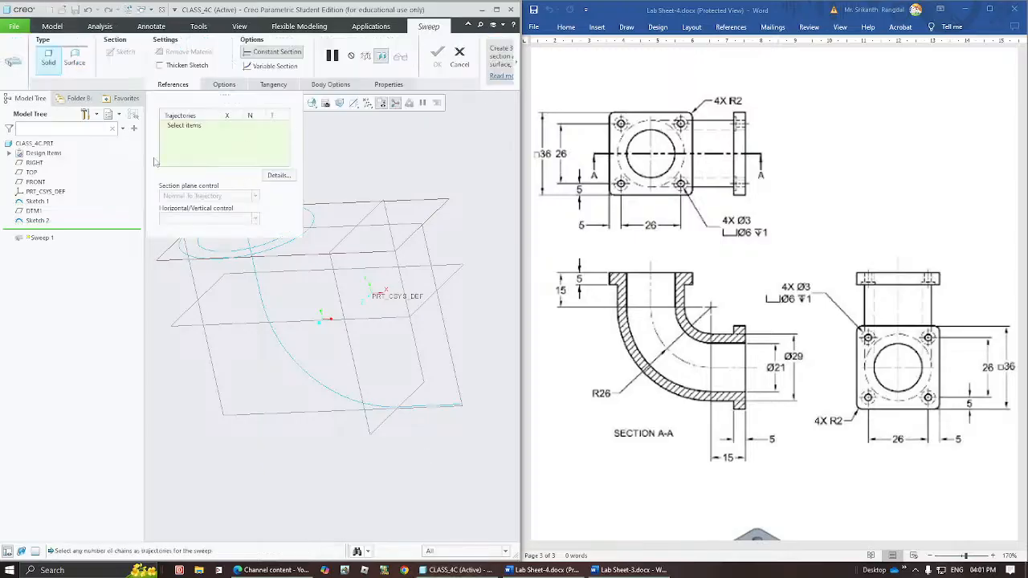
{"action": "left_click", "coordinate": [186, 129]}
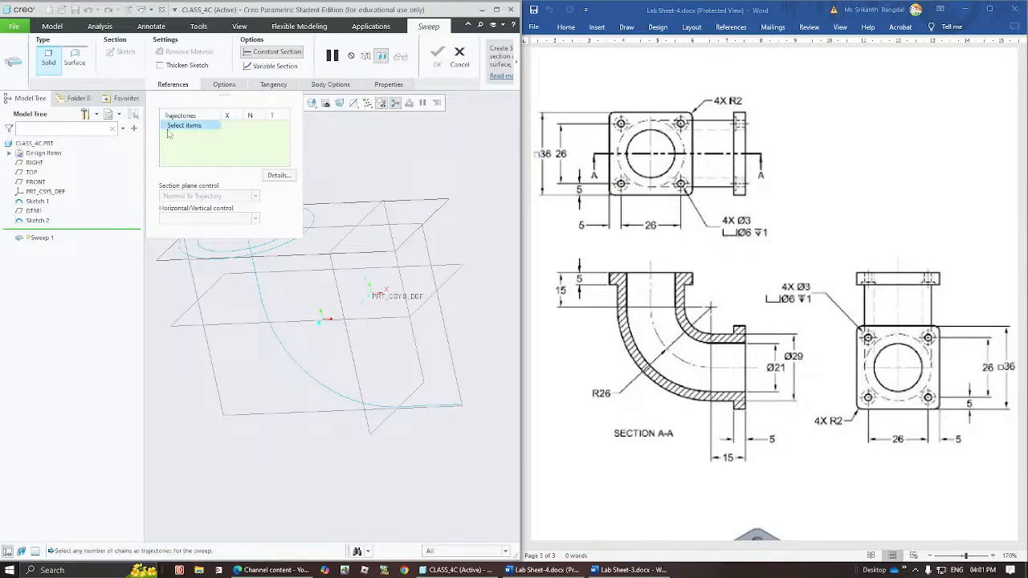
{"action": "left_click", "coordinate": [257, 281]}
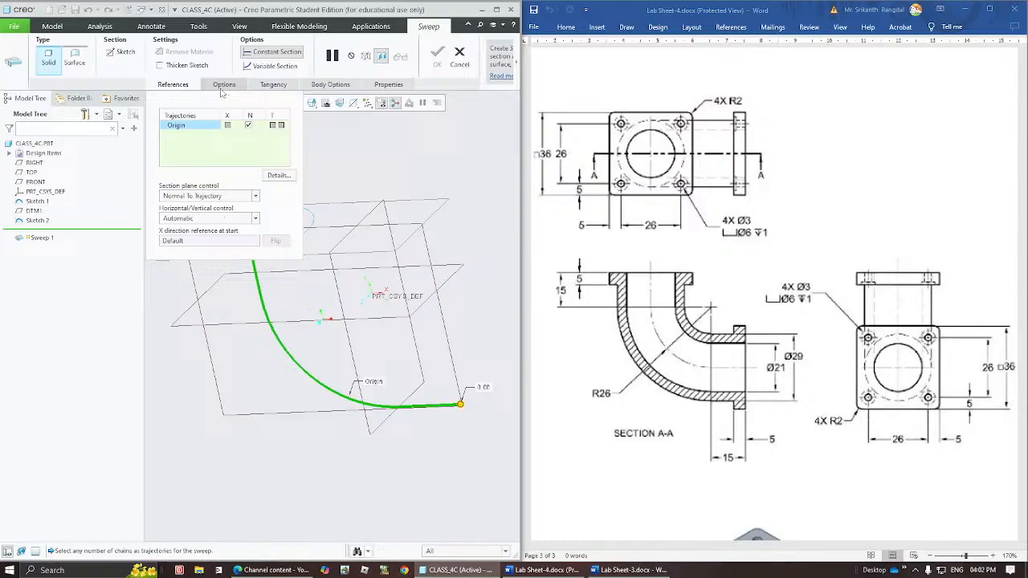
{"action": "left_click", "coordinate": [223, 86]}
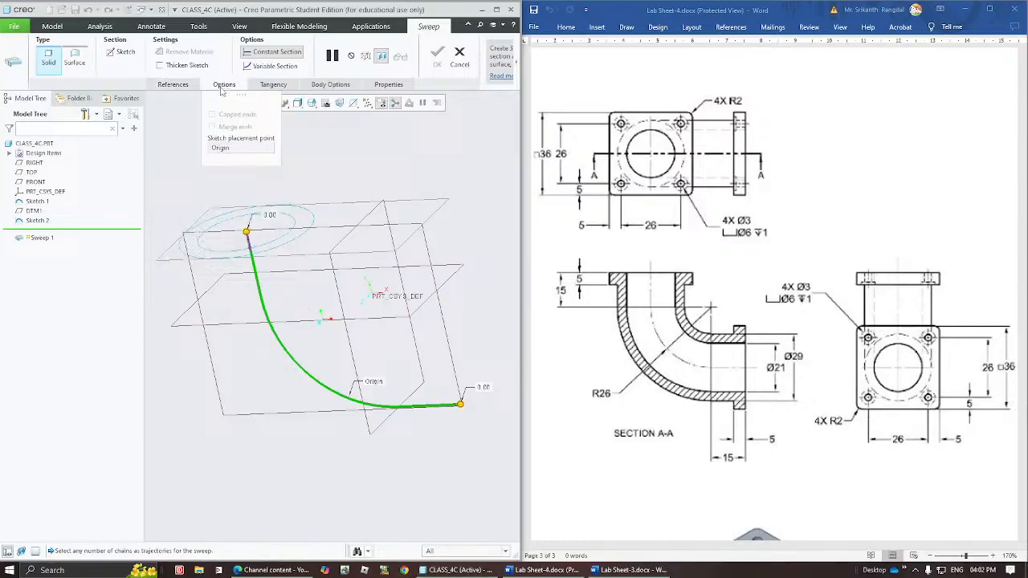
{"action": "left_click", "coordinate": [223, 86]}
{"action": "left_click", "coordinate": [174, 85]}
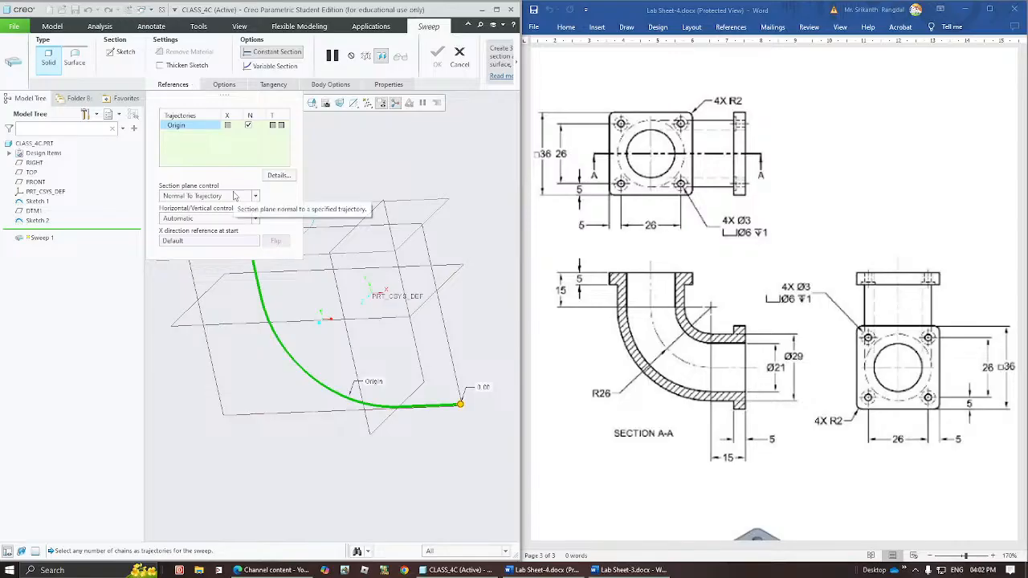
{"action": "left_click", "coordinate": [125, 53]}
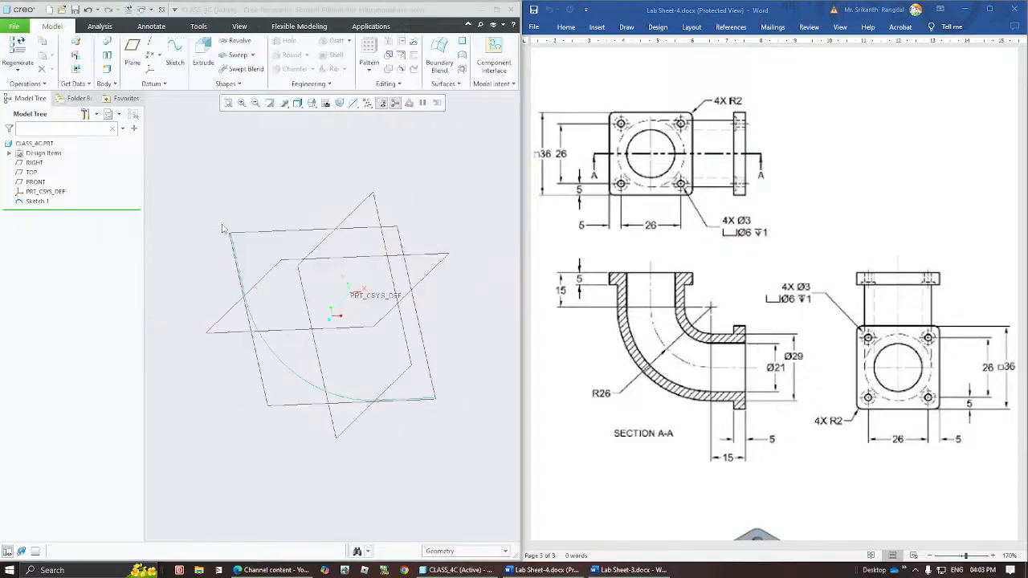
Start a solid sweep with the elbow centreline sketch as trajectory and open its section sketch in the 2D sketch orientation.
{"action": "left_click", "coordinate": [253, 322]}
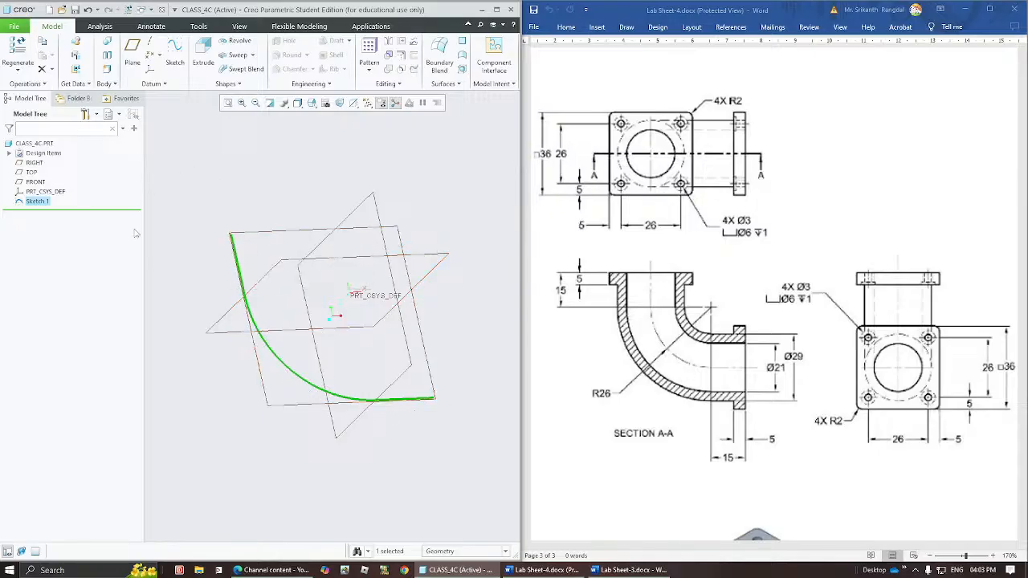
{"action": "left_click", "coordinate": [266, 247]}
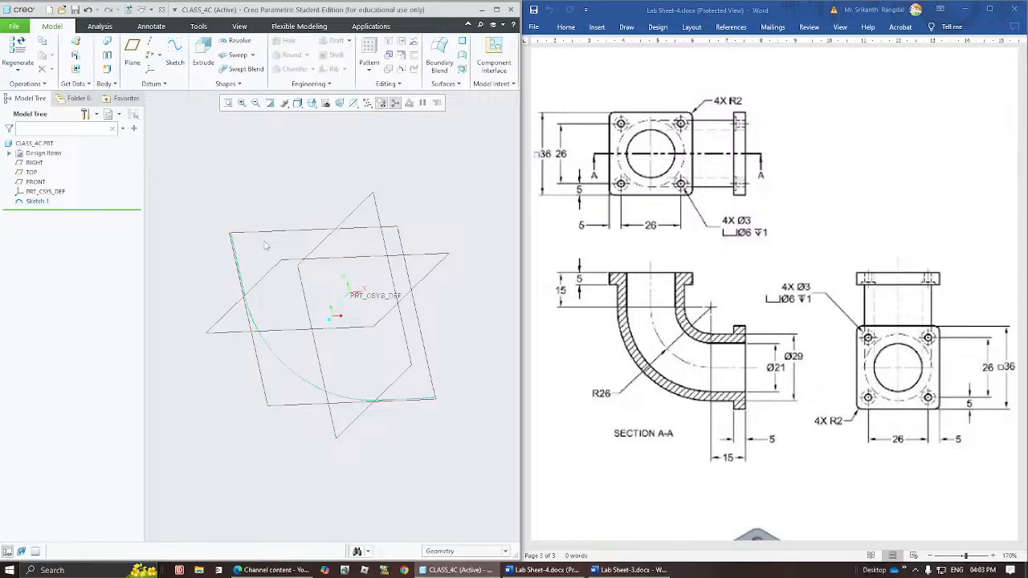
{"action": "left_click", "coordinate": [235, 55]}
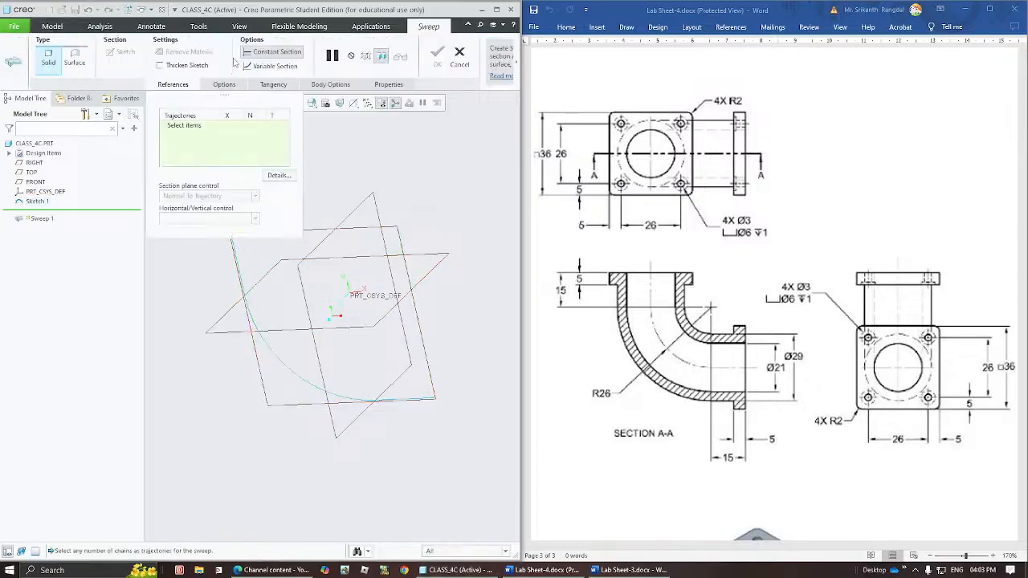
{"action": "left_click", "coordinate": [177, 127]}
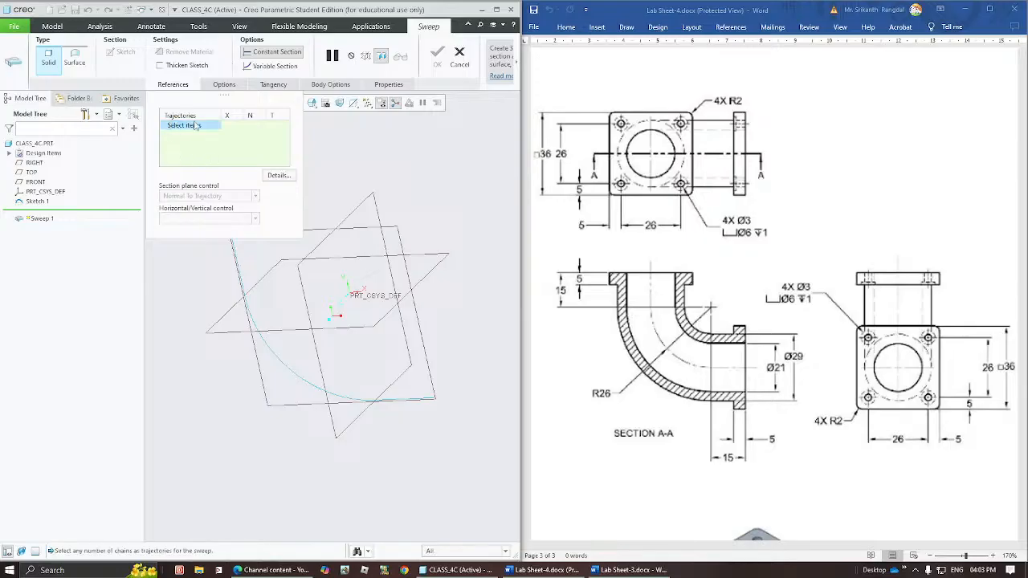
{"action": "left_click", "coordinate": [275, 358]}
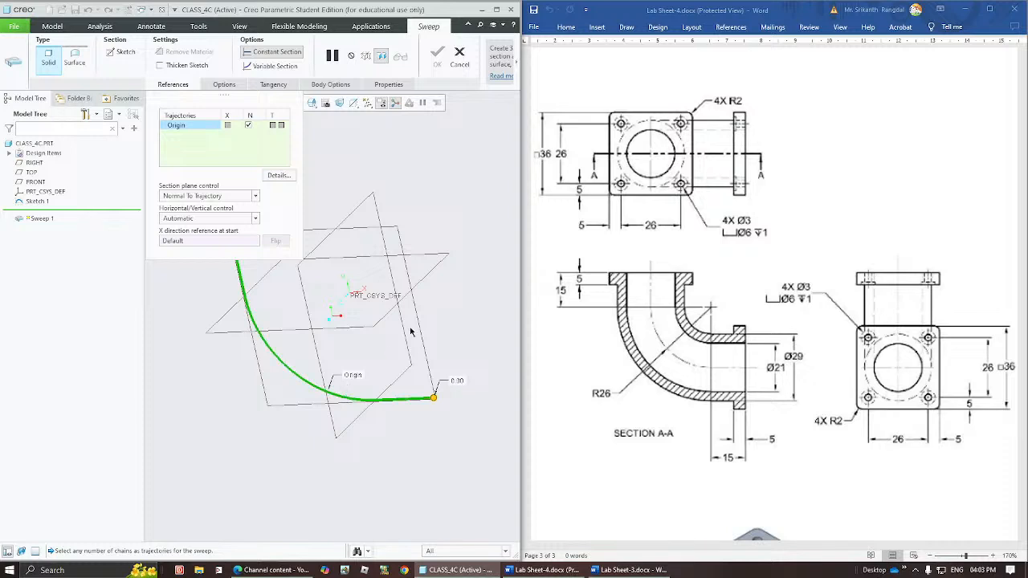
{"action": "middle_click_drag", "start_coordinate": [409, 278], "coordinate": [409, 346], "text": "shift"}
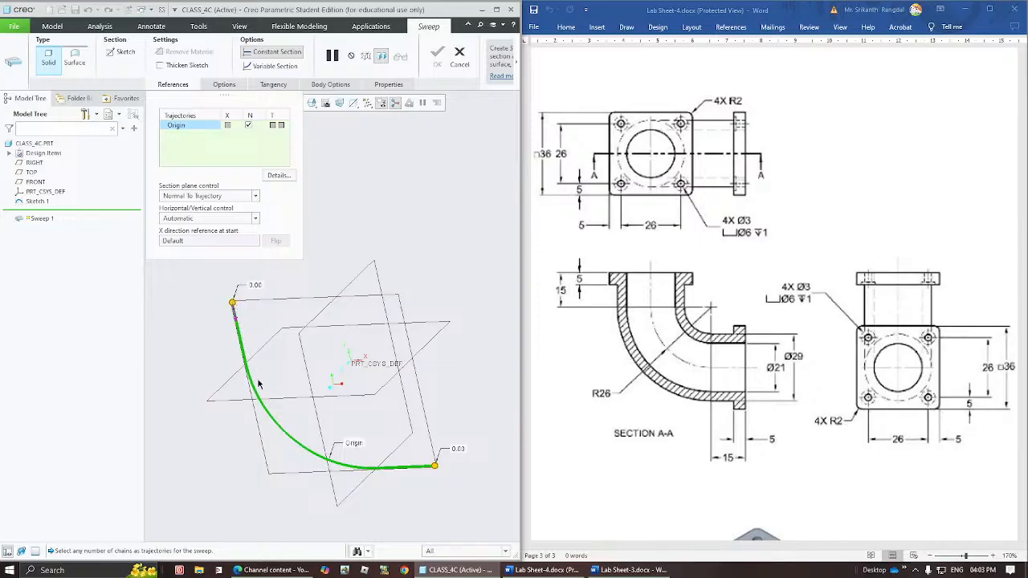
{"action": "left_click", "coordinate": [122, 55]}
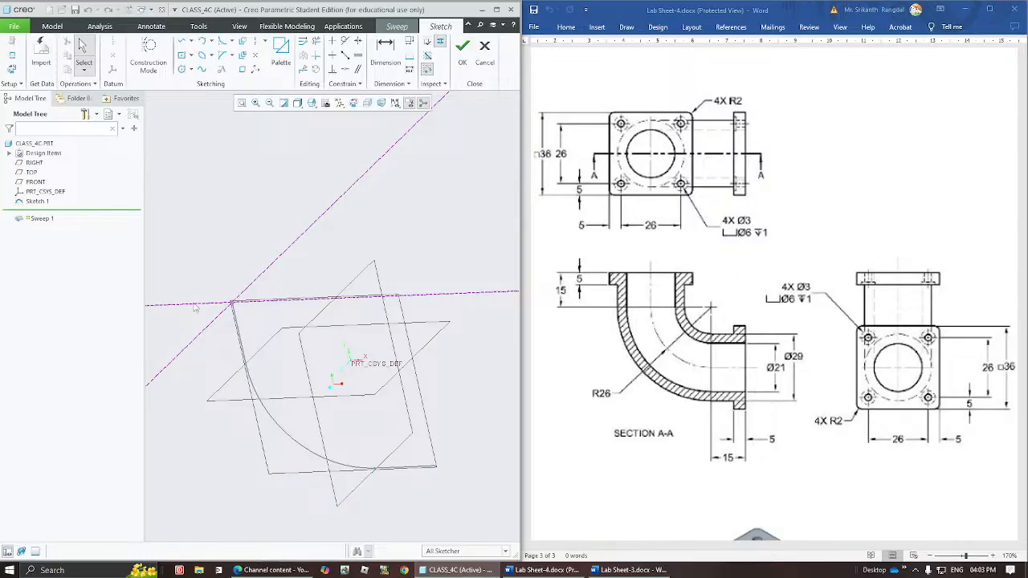
{"action": "left_click", "coordinate": [353, 104]}
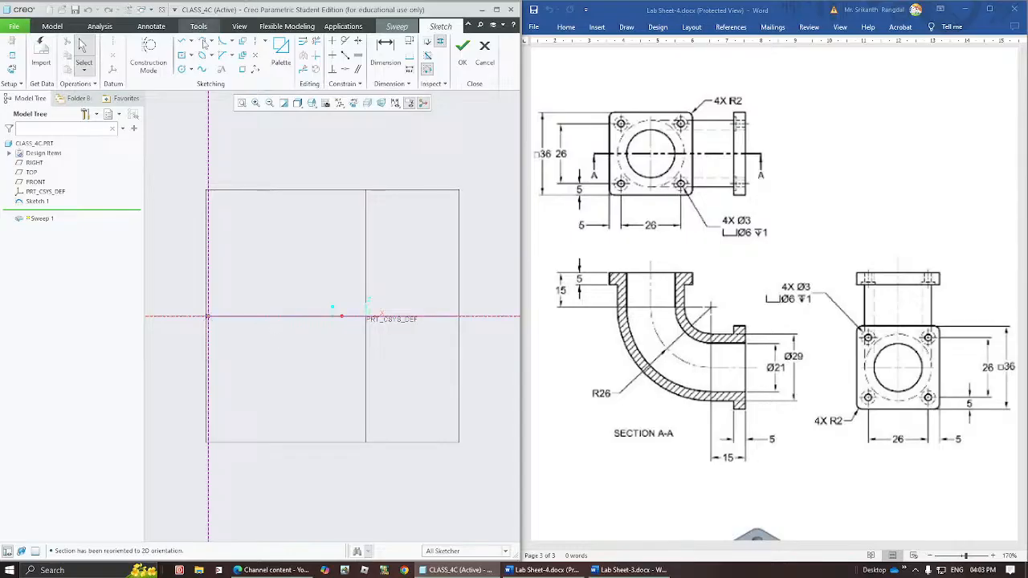
Sketch two concentric circles about 20.5 and 13.65 in diameter, centred on the trajectory's start point.
{"action": "left_click", "coordinate": [182, 69]}
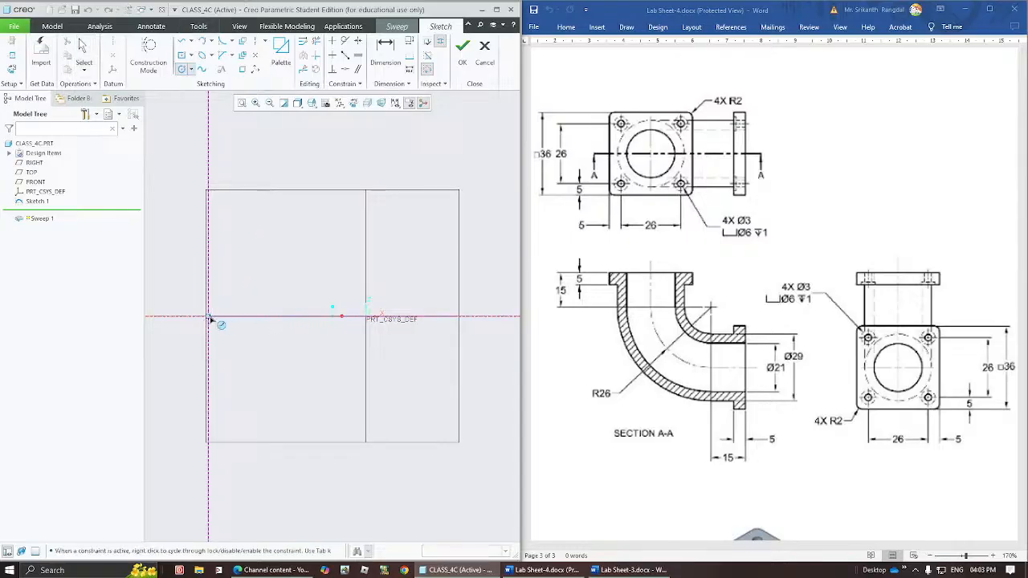
{"action": "left_click", "coordinate": [208, 316]}
{"action": "left_click", "coordinate": [257, 278]}
{"action": "left_click", "coordinate": [208, 315]}
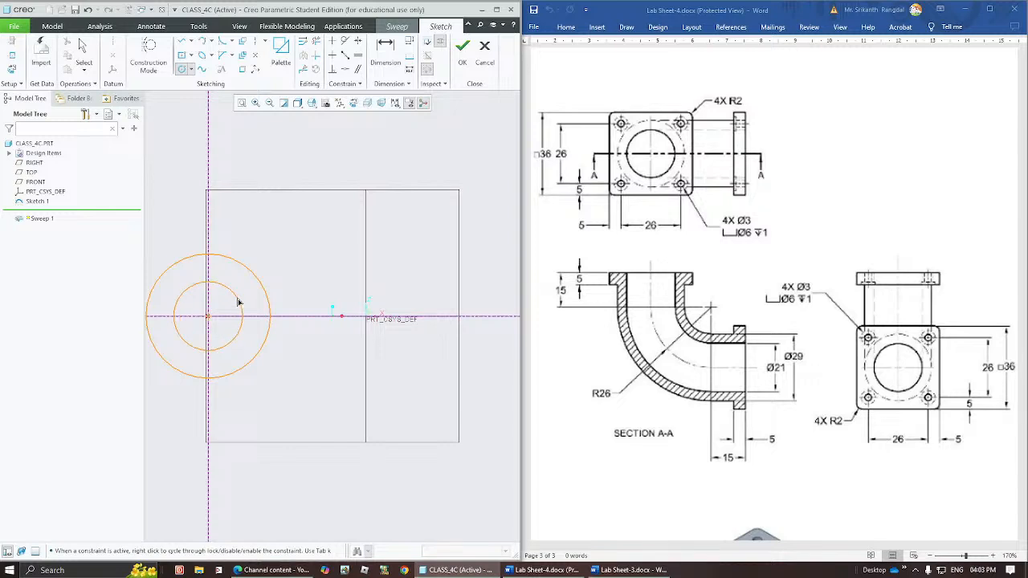
{"action": "left_click", "coordinate": [238, 286]}
{"action": "middle_click", "coordinate": [290, 249]}
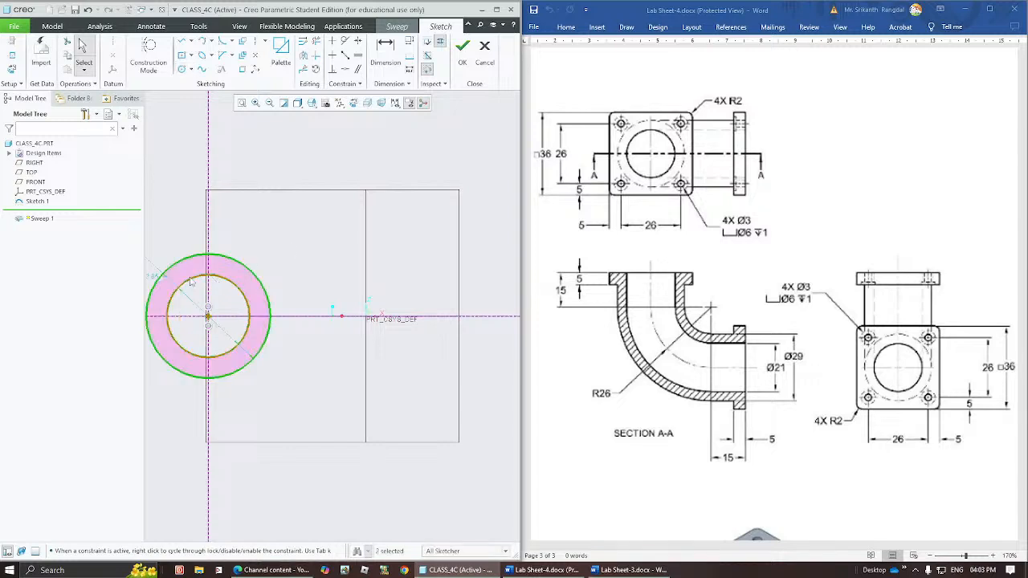
Set the outer circle's diameter to 29.
{"action": "middle_click_drag", "start_coordinate": [220, 270], "coordinate": [301, 292], "text": "shift"}
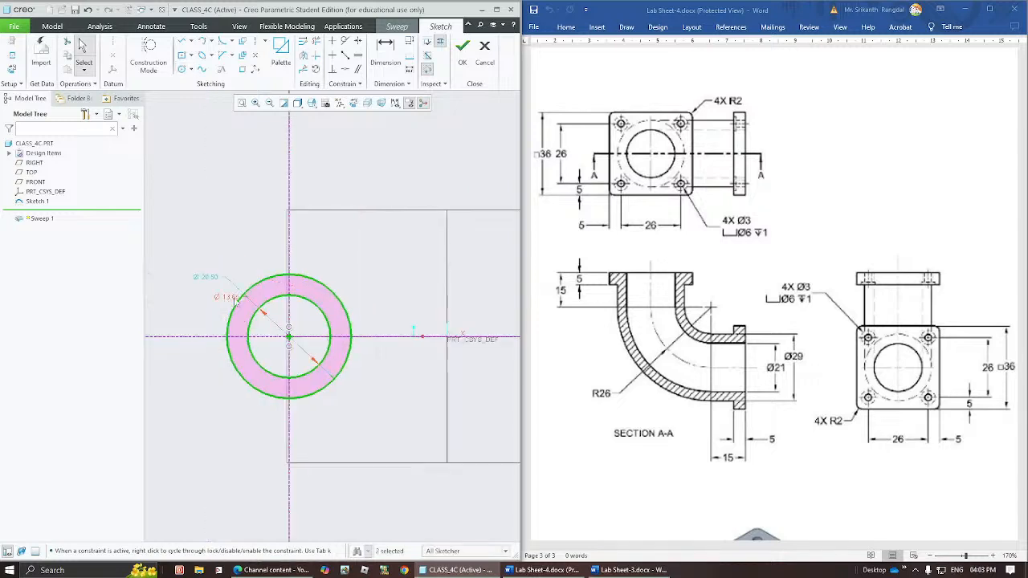
{"action": "double_click", "coordinate": [214, 281]}
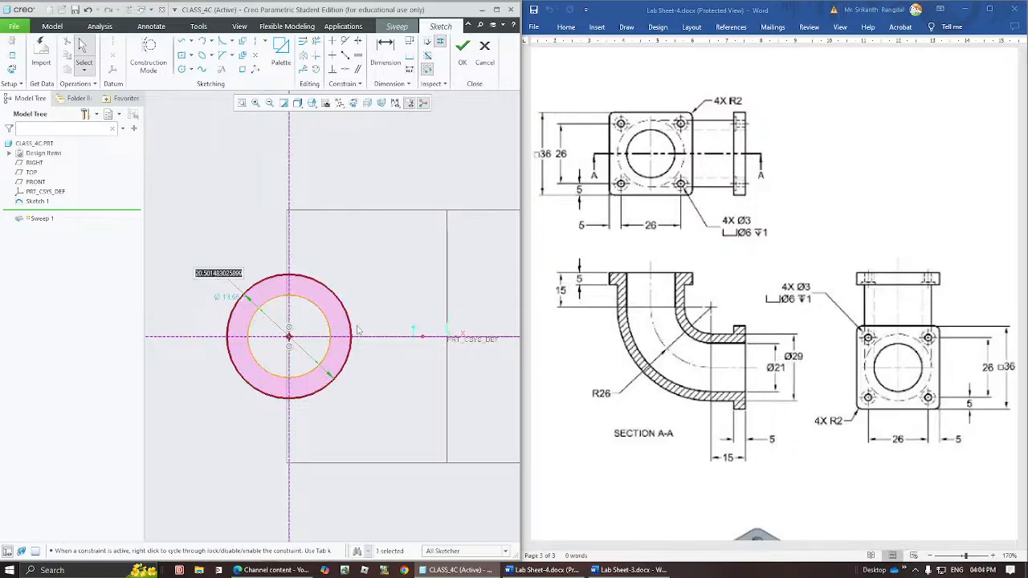
{"action": "type", "text": "2"}
{"action": "key", "text": "BackSpace"}
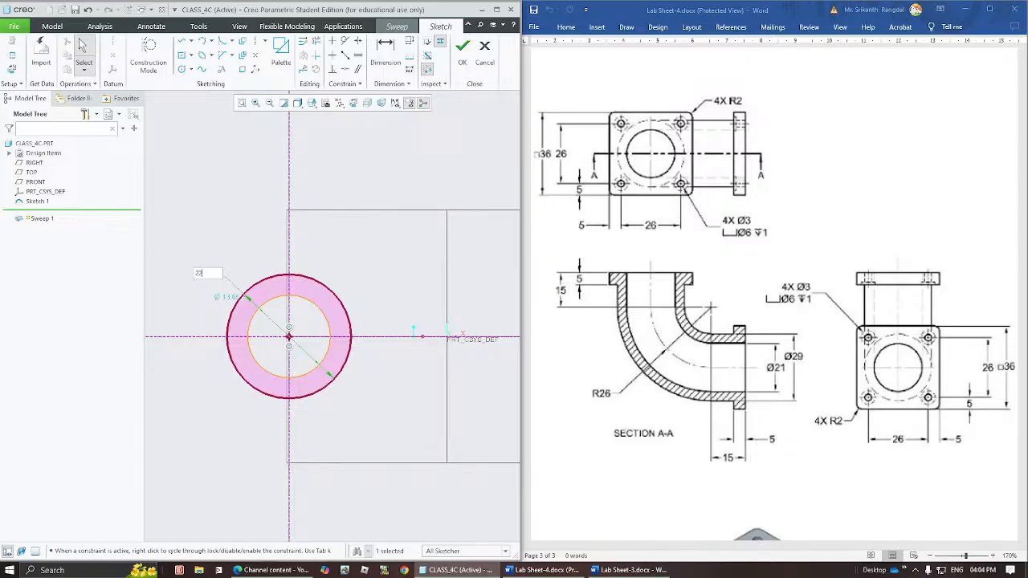
{"action": "type", "text": "9"}
{"action": "key", "text": "Return"}
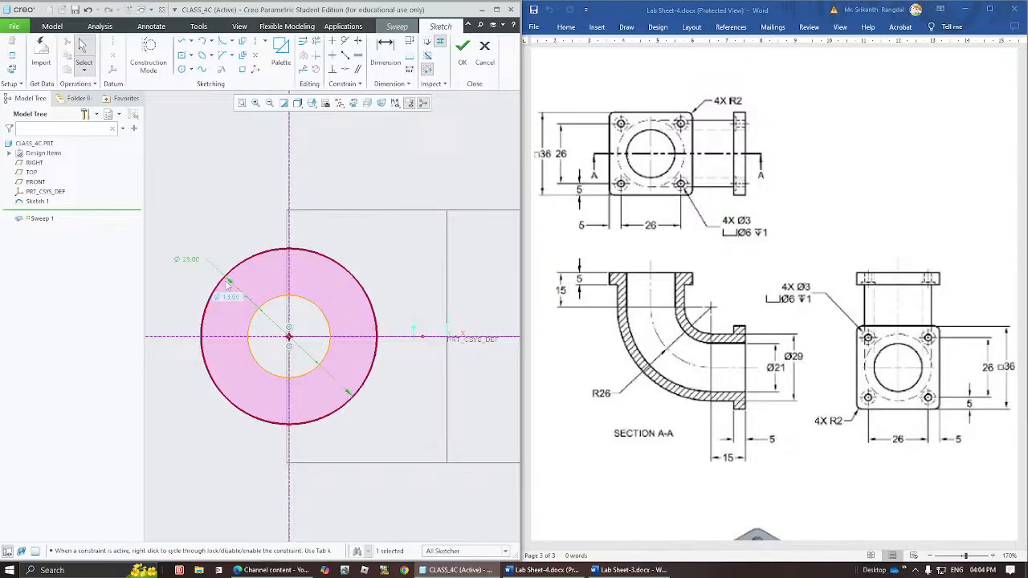
Set the inner circle's diameter to 21 and place its dimension below and outside the circles.
{"action": "left_click_drag", "start_coordinate": [229, 300], "coordinate": [197, 414]}
{"action": "double_click", "coordinate": [189, 421]}
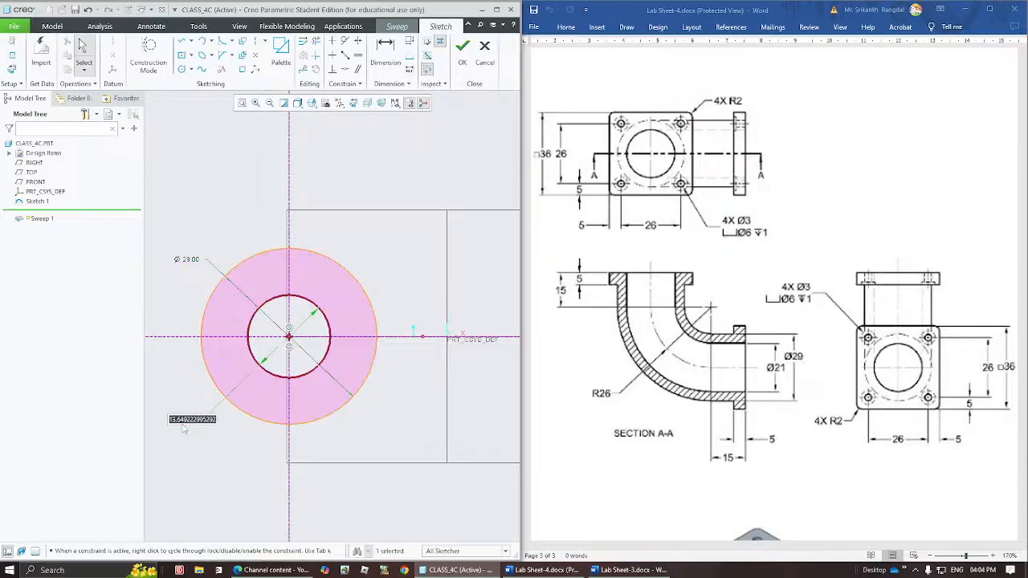
{"action": "type", "text": "21"}
{"action": "key", "text": "Return"}
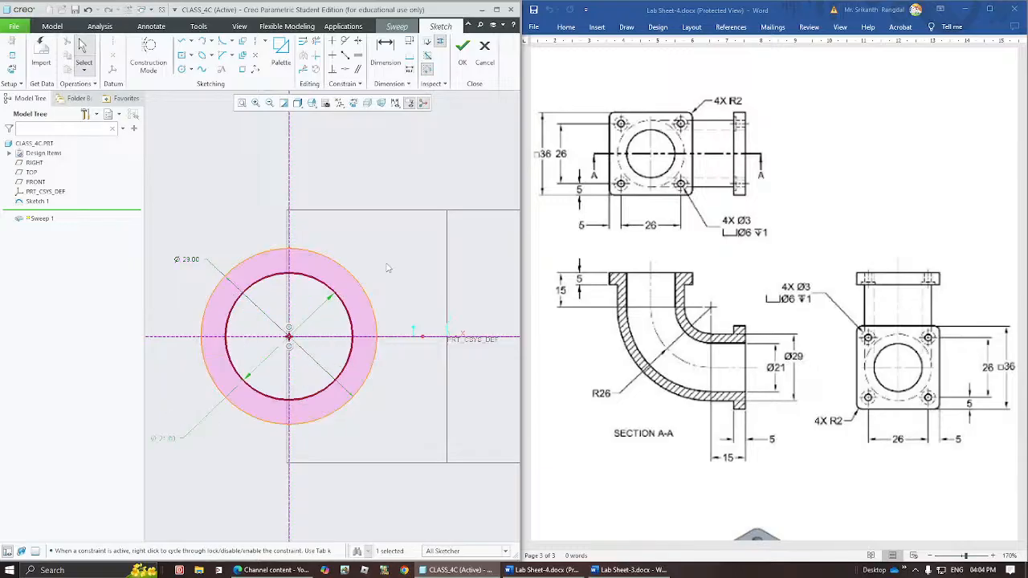
{"action": "left_click", "coordinate": [397, 257]}
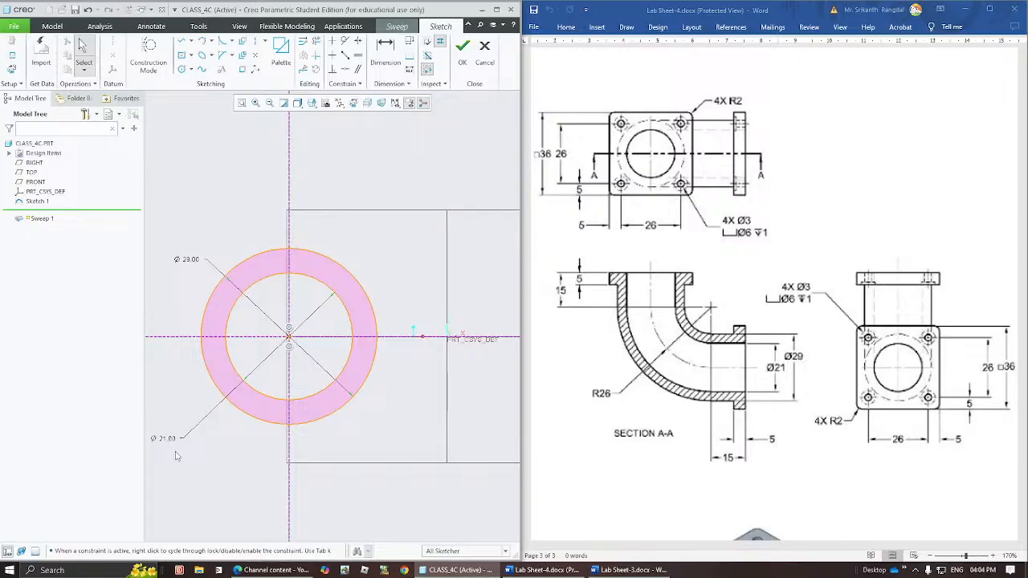
{"action": "left_click_drag", "start_coordinate": [171, 439], "coordinate": [191, 429]}
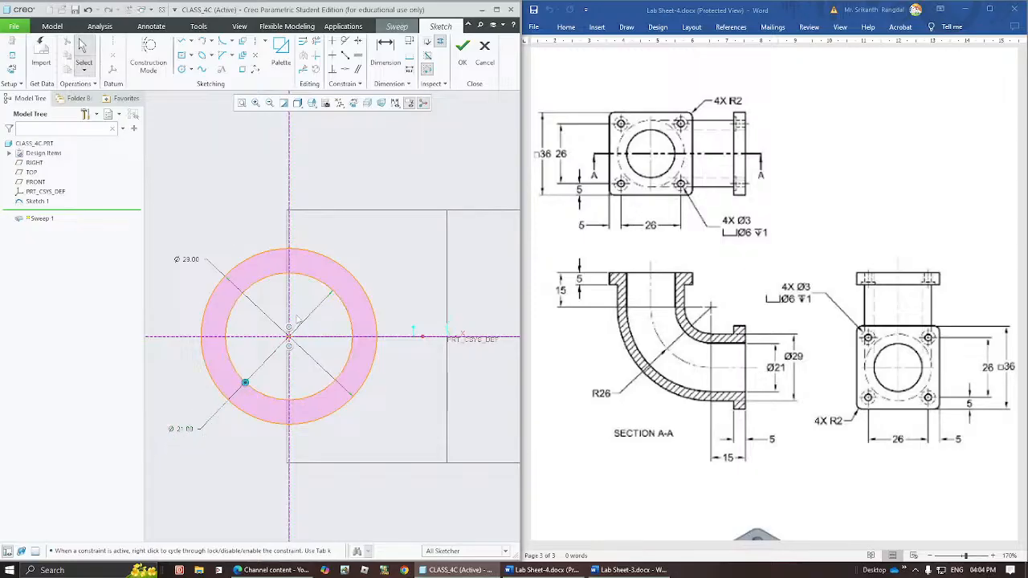
Finish the section sketch and complete the hollow pipe sweep along the elbow path.
{"action": "left_click", "coordinate": [462, 49]}
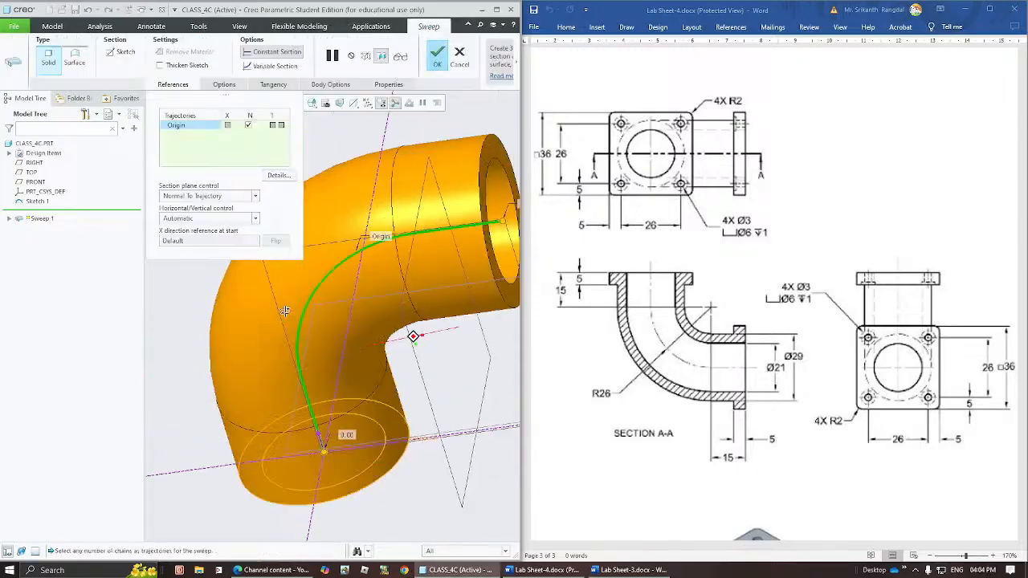
{"action": "mouse_move", "coordinate": [274, 280]}
{"action": "middle_mouse_down"}
{"action": "mouse_move", "coordinate": [248, 331]}
{"action": "mouse_move", "coordinate": [268, 297]}
{"action": "middle_mouse_up"}
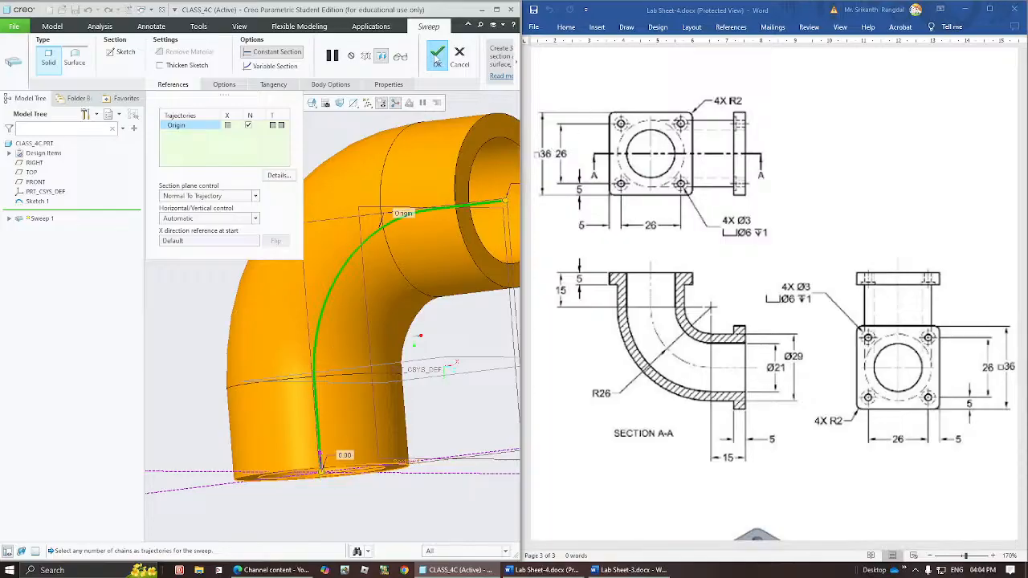
{"action": "left_click", "coordinate": [437, 56]}
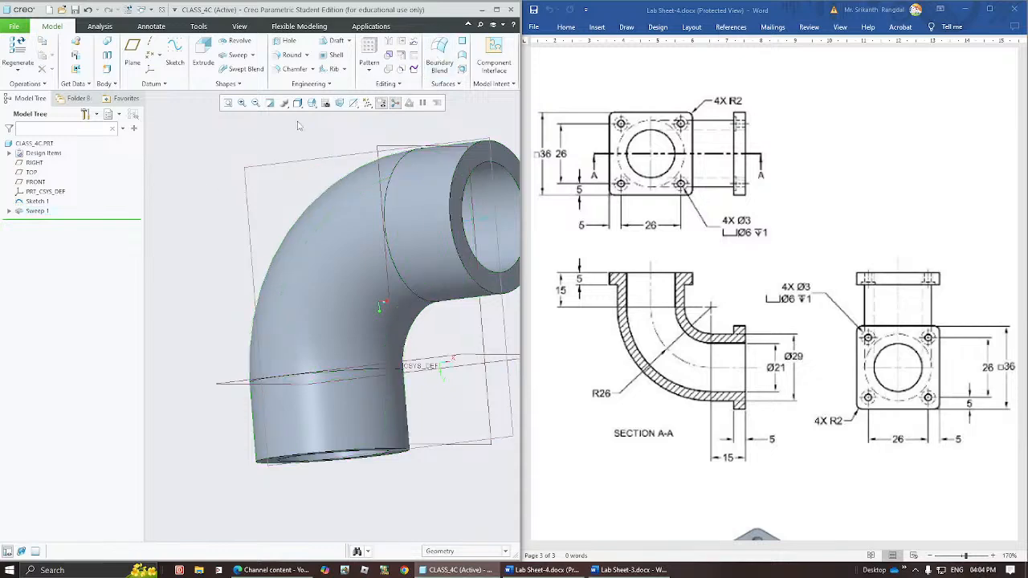
Start an extrusion sketch on the pipe's upper end face and add the bore's circular edge as a sketch reference.
{"action": "key", "text": "ctrl+d"}
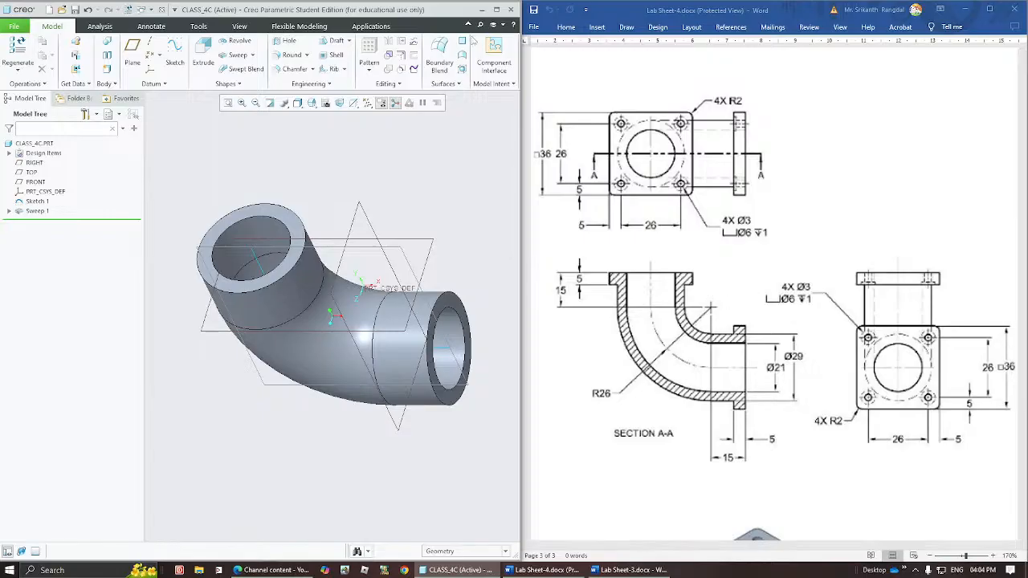
{"action": "left_click", "coordinate": [277, 215]}
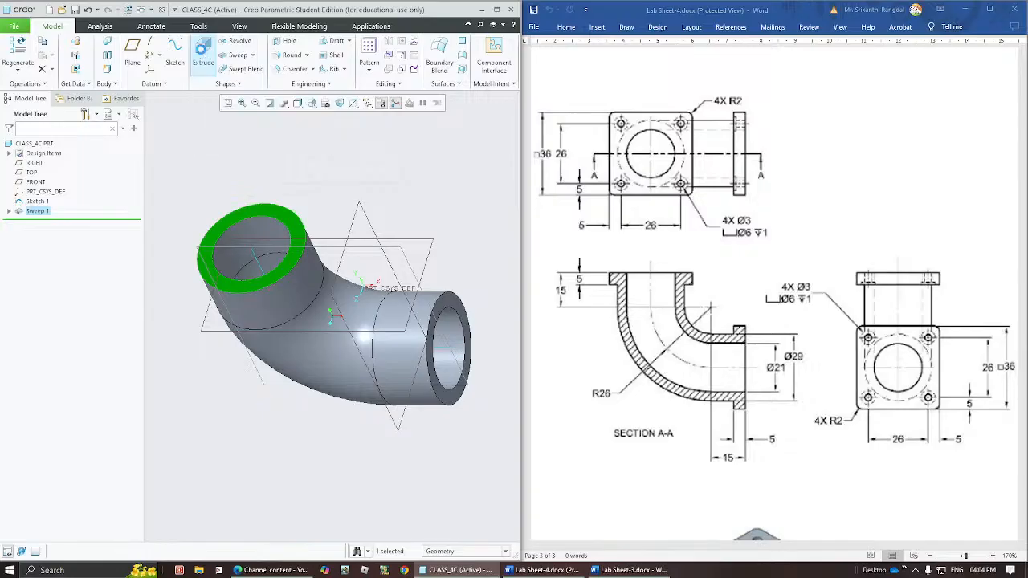
{"action": "left_click", "coordinate": [201, 50]}
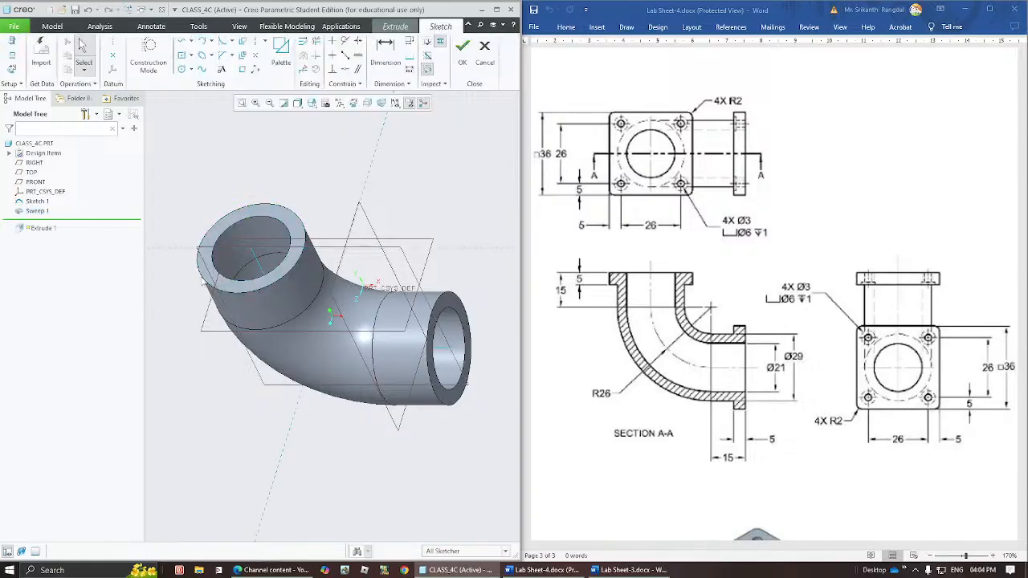
{"action": "left_click", "coordinate": [354, 102]}
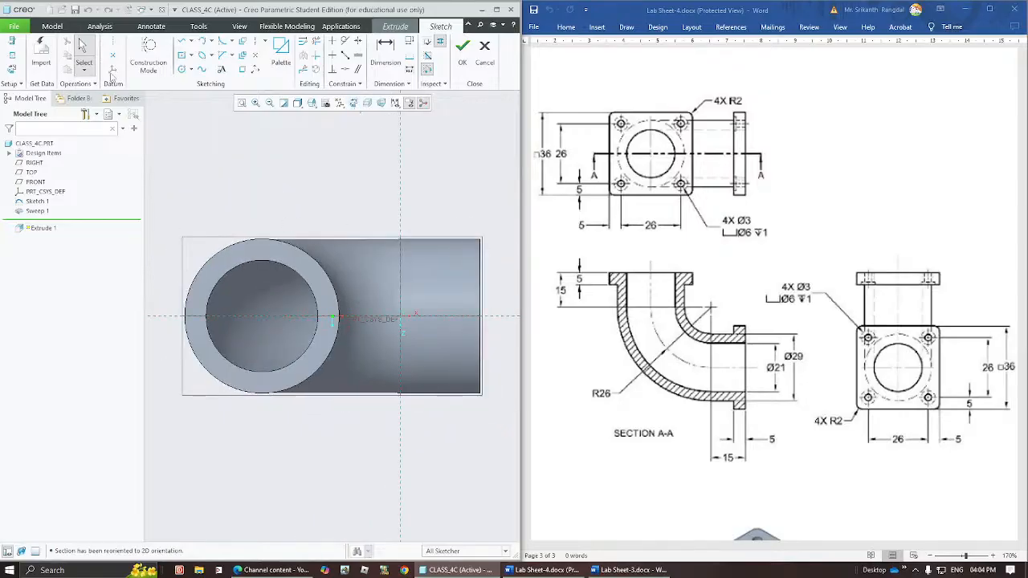
{"action": "left_click", "coordinate": [12, 56]}
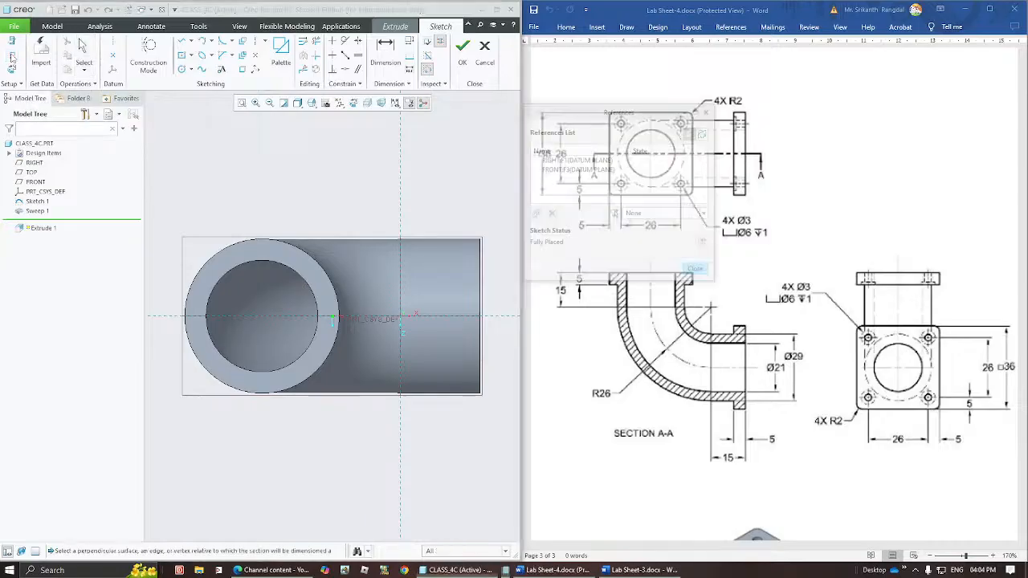
{"action": "left_click", "coordinate": [292, 272]}
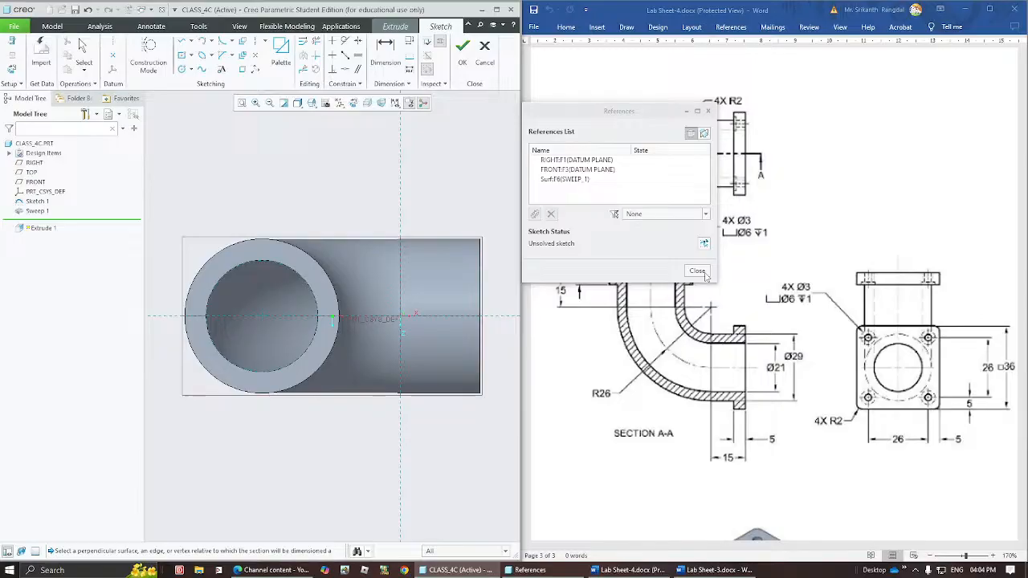
{"action": "left_click", "coordinate": [697, 272]}
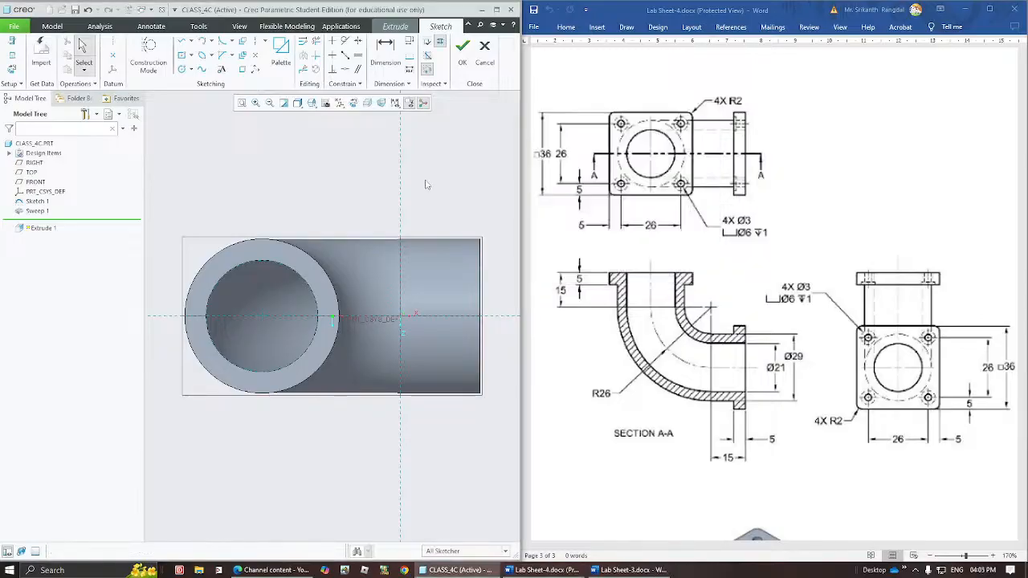
Sketch a square about 38.8 mm wide centred on the bore, enclosing the pipe's upper end.
{"action": "left_click", "coordinate": [282, 266]}
{"action": "middle_click_drag", "start_coordinate": [342, 287], "coordinate": [334, 281]}
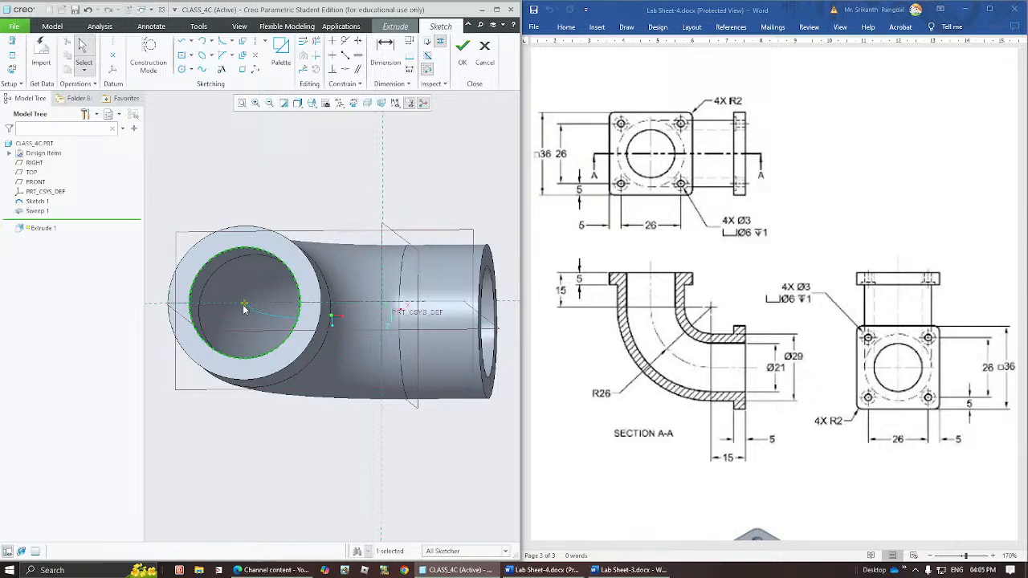
{"action": "left_click", "coordinate": [341, 197]}
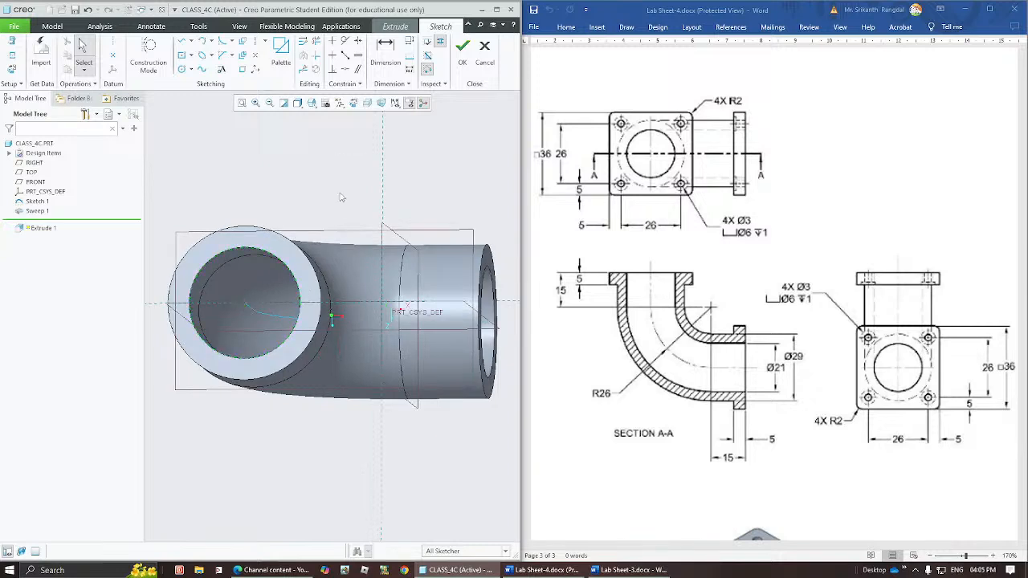
{"action": "left_click", "coordinate": [182, 56]}
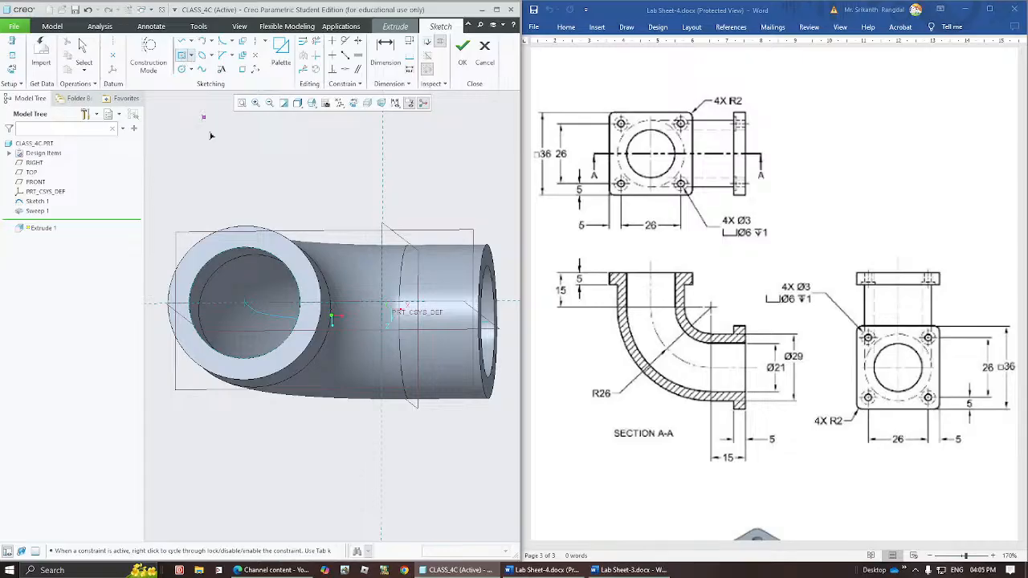
{"action": "left_click", "coordinate": [183, 382]}
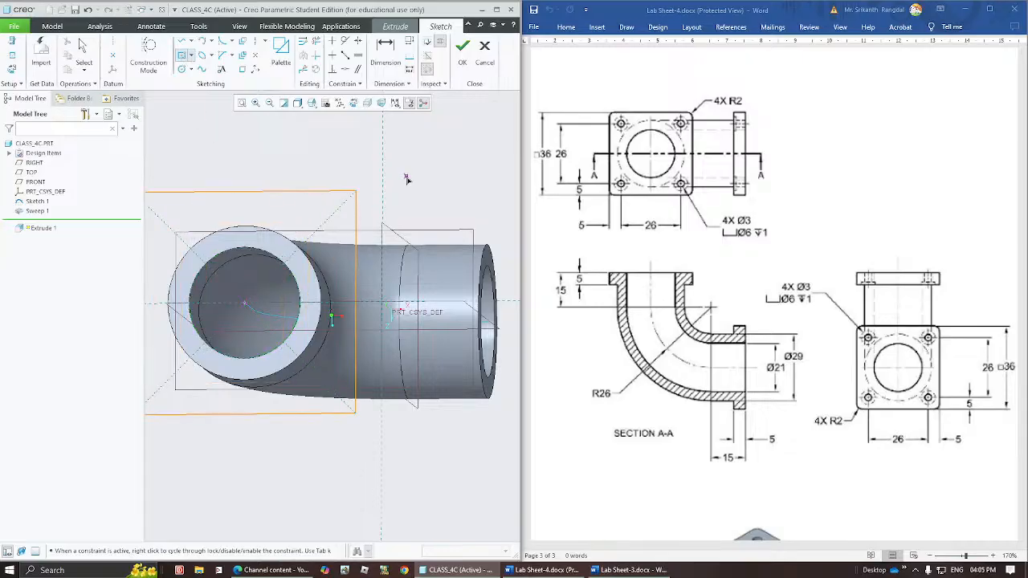
{"action": "left_click", "coordinate": [356, 191]}
{"action": "left_click", "coordinate": [294, 191]}
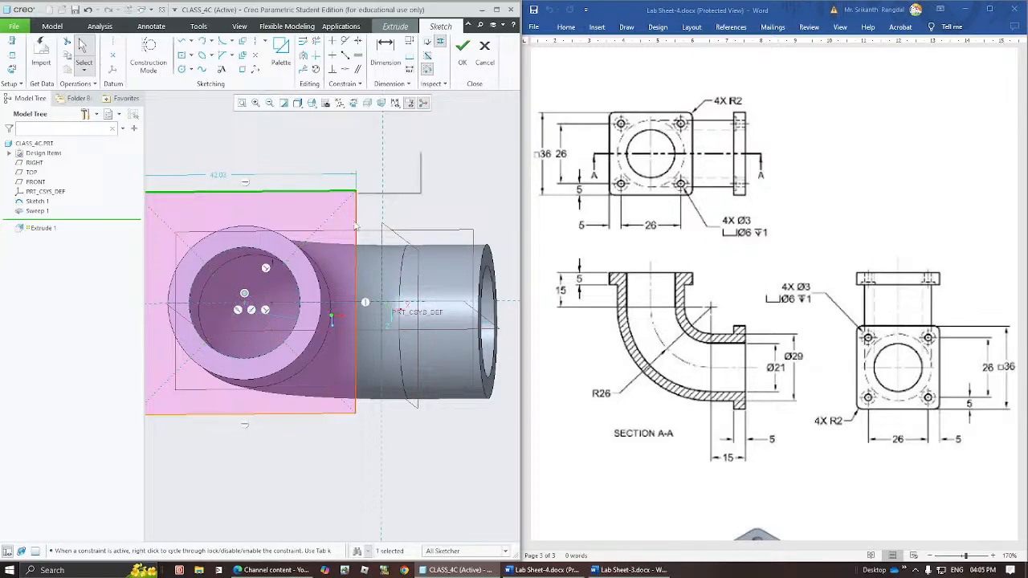
{"action": "left_click", "coordinate": [438, 193]}
{"action": "mouse_move", "coordinate": [357, 192]}
{"action": "left_mouse_down"}
{"action": "mouse_move", "coordinate": [416, 175]}
{"action": "mouse_move", "coordinate": [299, 256]}
{"action": "mouse_move", "coordinate": [398, 173]}
{"action": "mouse_move", "coordinate": [369, 170]}
{"action": "mouse_move", "coordinate": [347, 199]}
{"action": "left_mouse_up"}
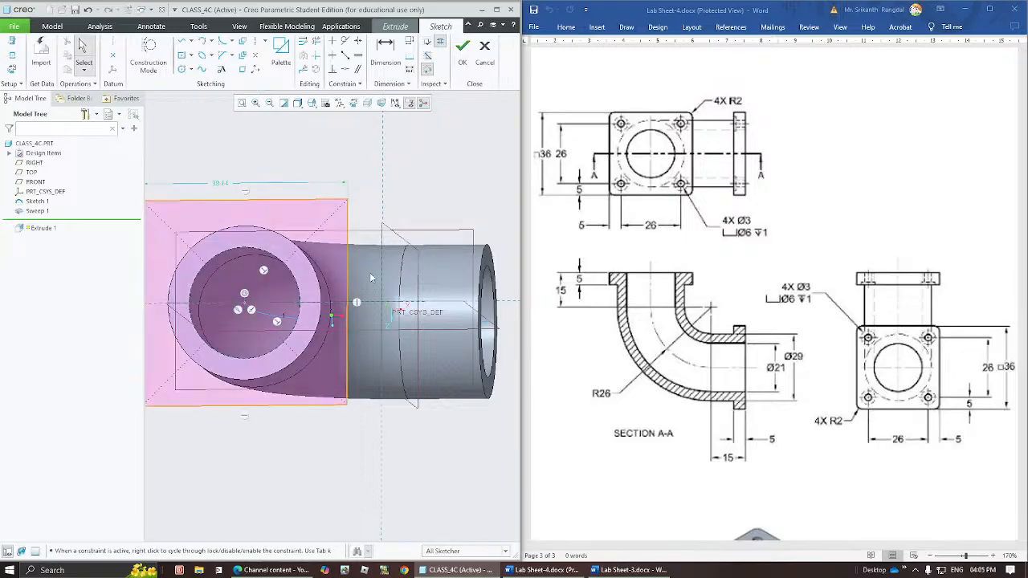
Set the square's side length to 36 mm and finish the flange section sketch.
{"action": "double_click", "coordinate": [222, 184]}
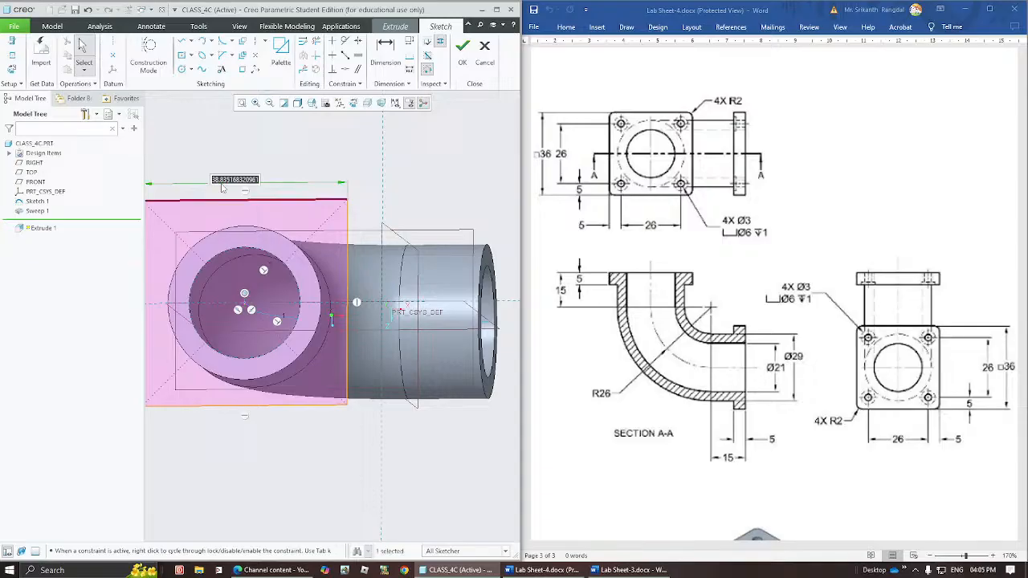
{"action": "type", "text": "36"}
{"action": "key", "text": "Return"}
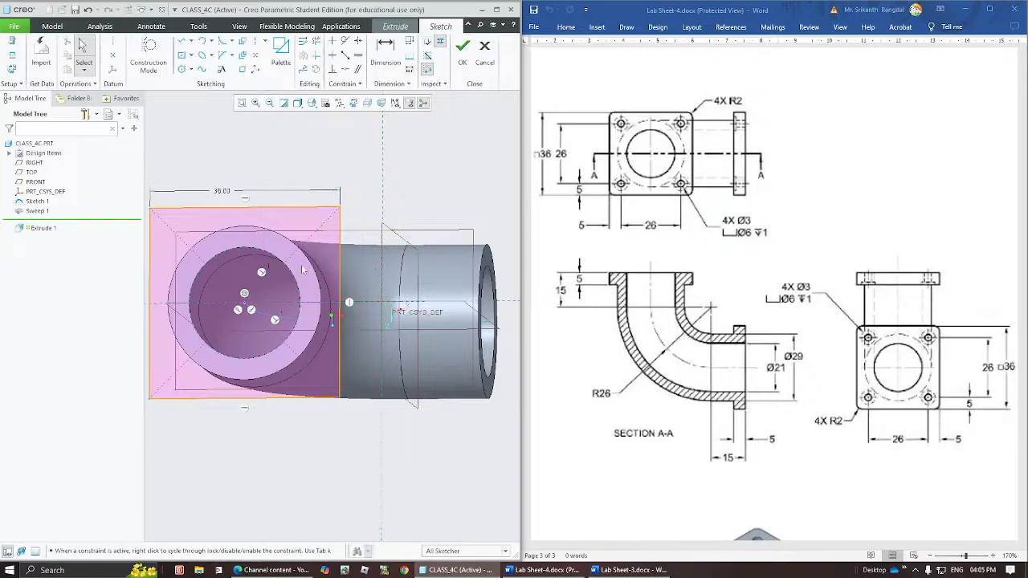
{"action": "middle_click_drag", "start_coordinate": [302, 268], "coordinate": [349, 273], "text": "shift"}
{"action": "middle_click_drag", "start_coordinate": [368, 320], "coordinate": [349, 274]}
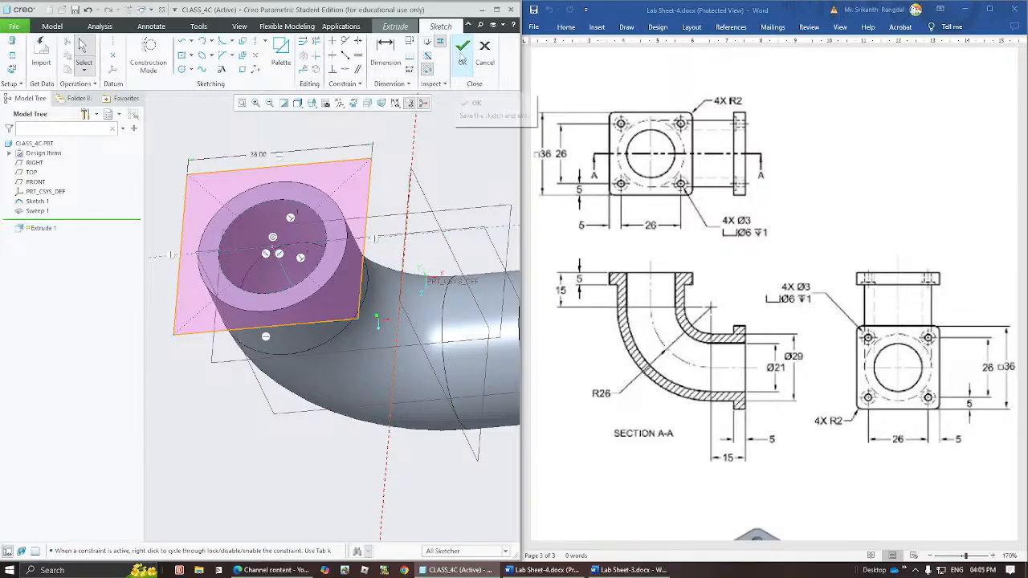
{"action": "left_click", "coordinate": [462, 50]}
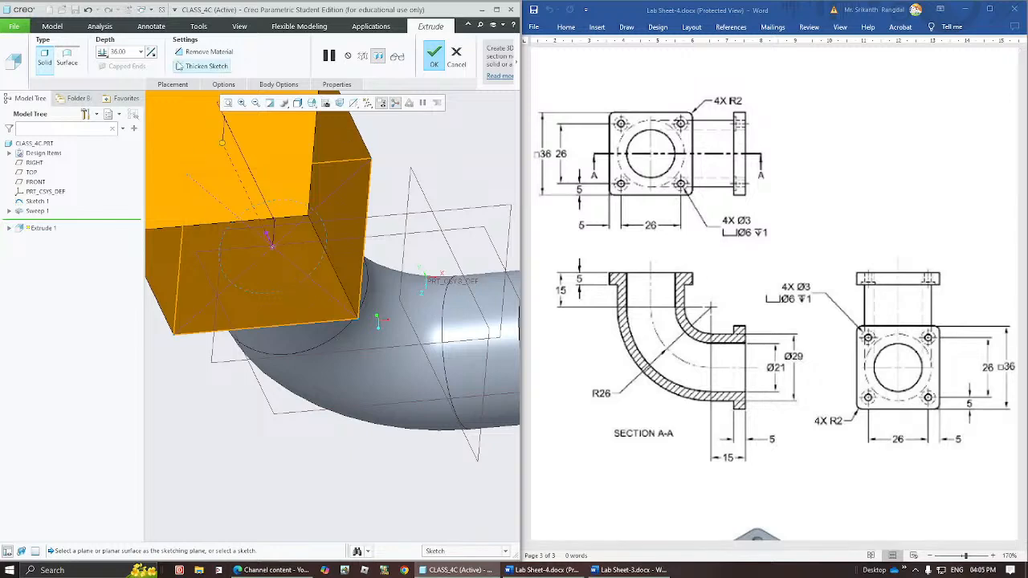
Reopen the flange's section sketch, project the bore edge into it as the inner opening, and finish the sketch.
{"action": "left_click", "coordinate": [173, 85]}
{"action": "left_click", "coordinate": [250, 126]}
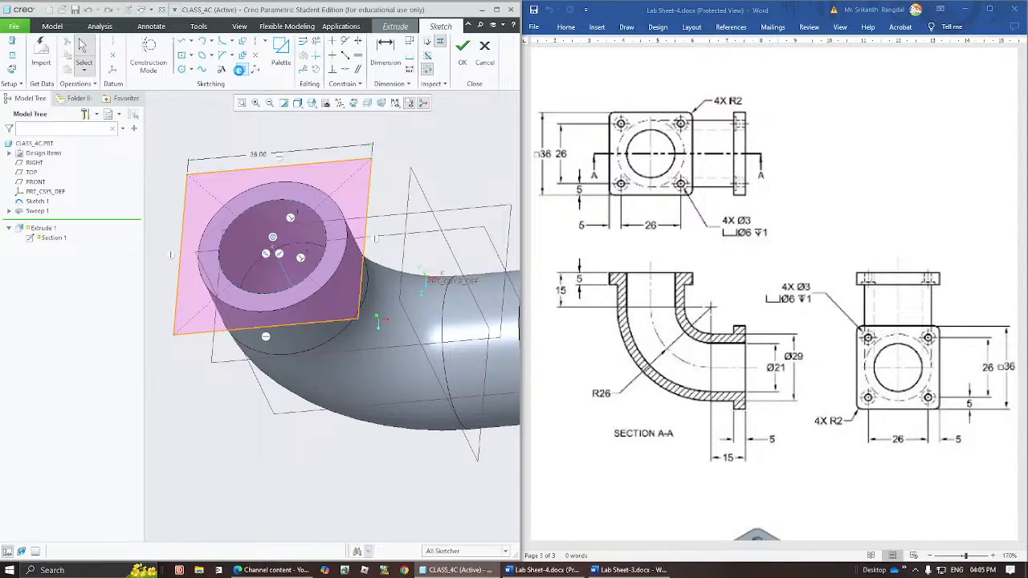
{"action": "left_click", "coordinate": [243, 42]}
{"action": "left_click", "coordinate": [290, 207]}
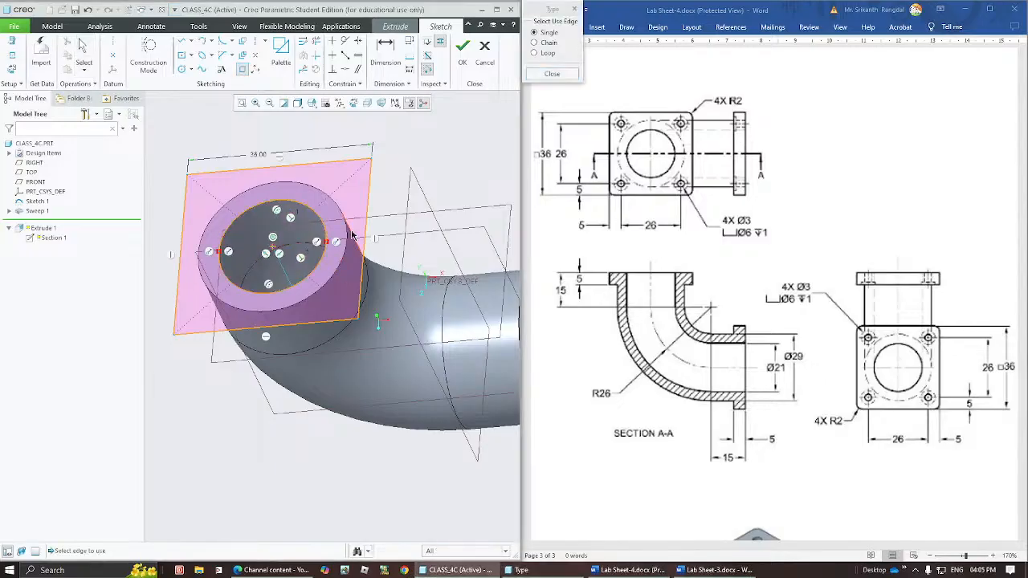
{"action": "left_click", "coordinate": [327, 283]}
{"action": "left_click", "coordinate": [462, 50]}
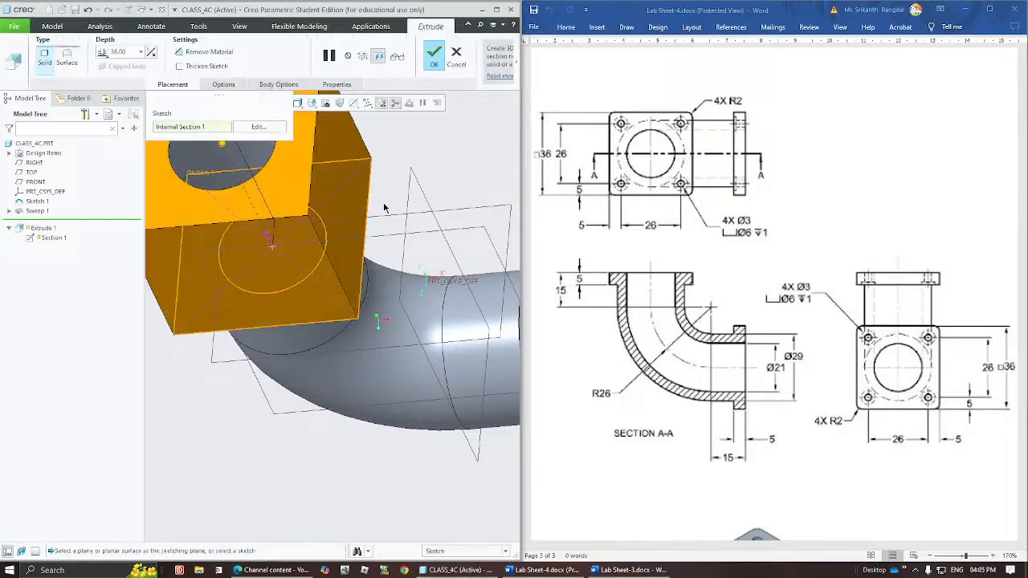
Flip the flange extrusion back towards the pipe, set its depth to 5 mm, and complete it.
{"action": "key", "text": "ctrl+d"}
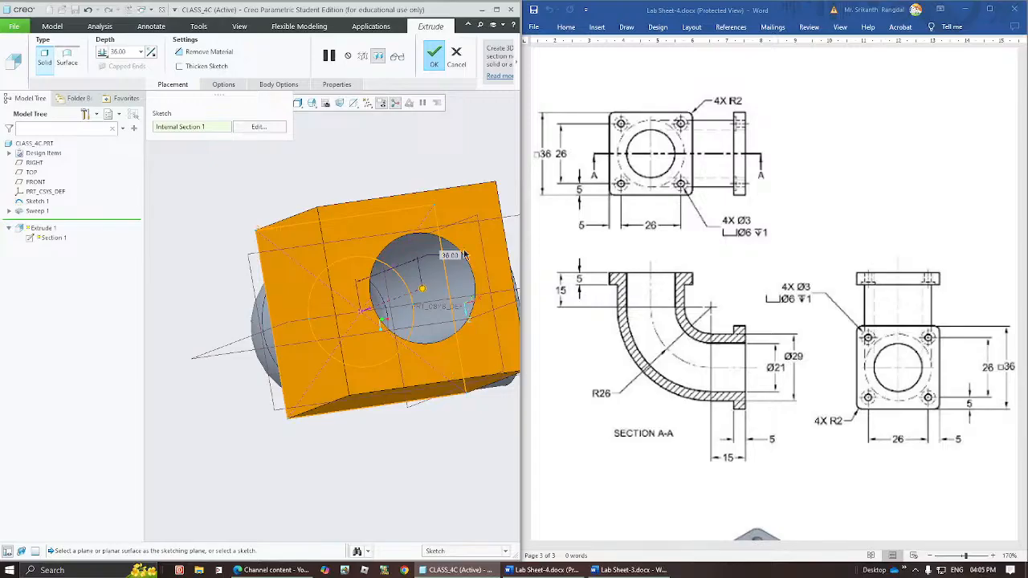
{"action": "middle_click_drag", "start_coordinate": [464, 255], "coordinate": [411, 276]}
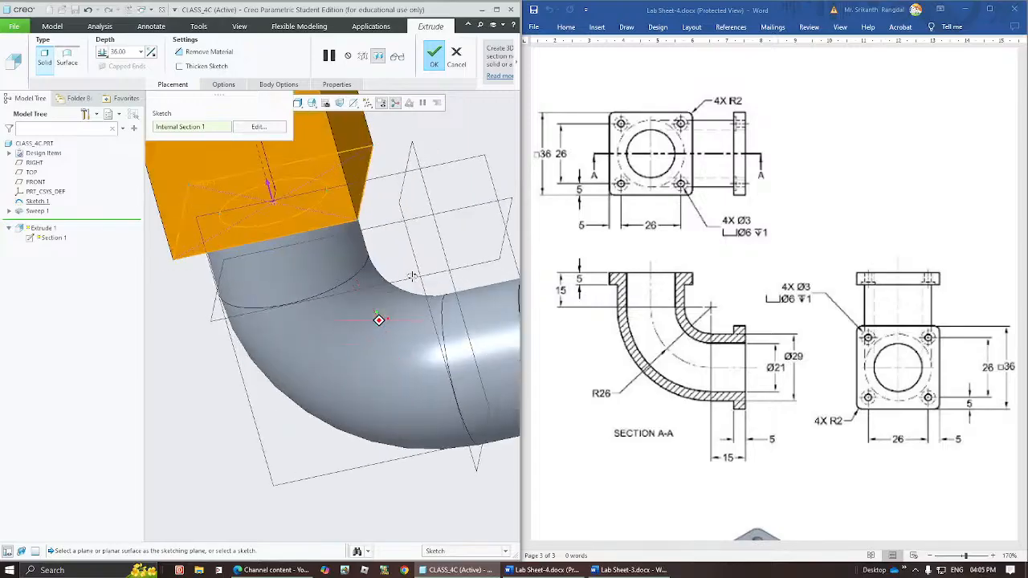
{"action": "left_click", "coordinate": [267, 184]}
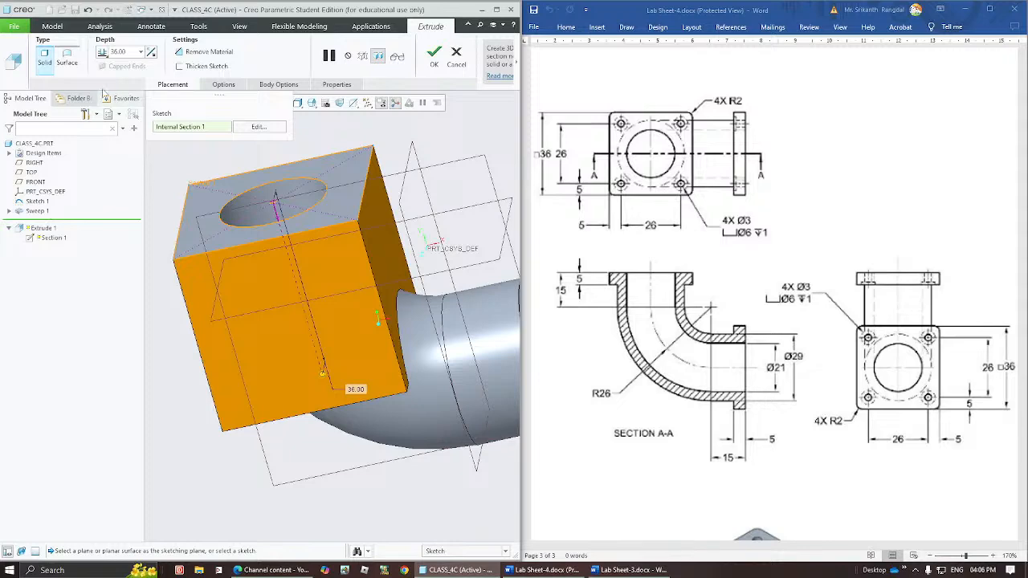
{"action": "left_click", "coordinate": [118, 52]}
{"action": "type", "text": "5"}
{"action": "key", "text": "Return"}
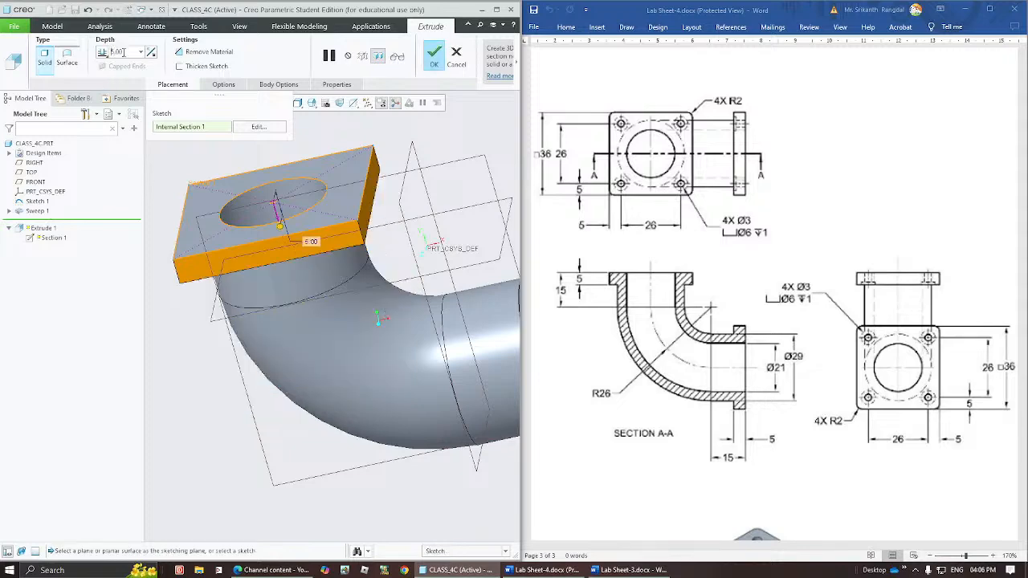
{"action": "middle_click_drag", "start_coordinate": [285, 252], "coordinate": [268, 275]}
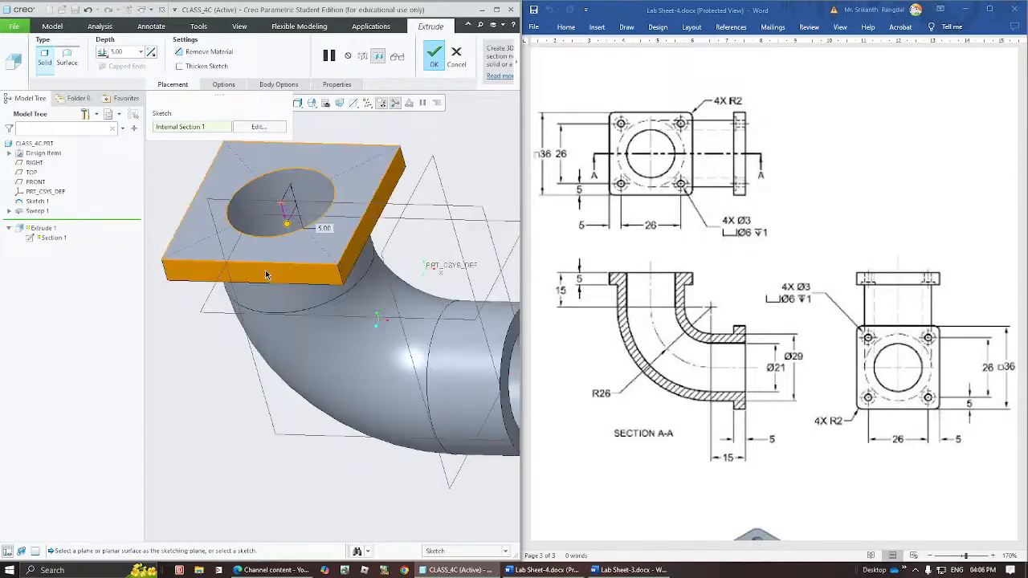
{"action": "middle_click", "coordinate": [266, 276]}
{"action": "left_click", "coordinate": [467, 171]}
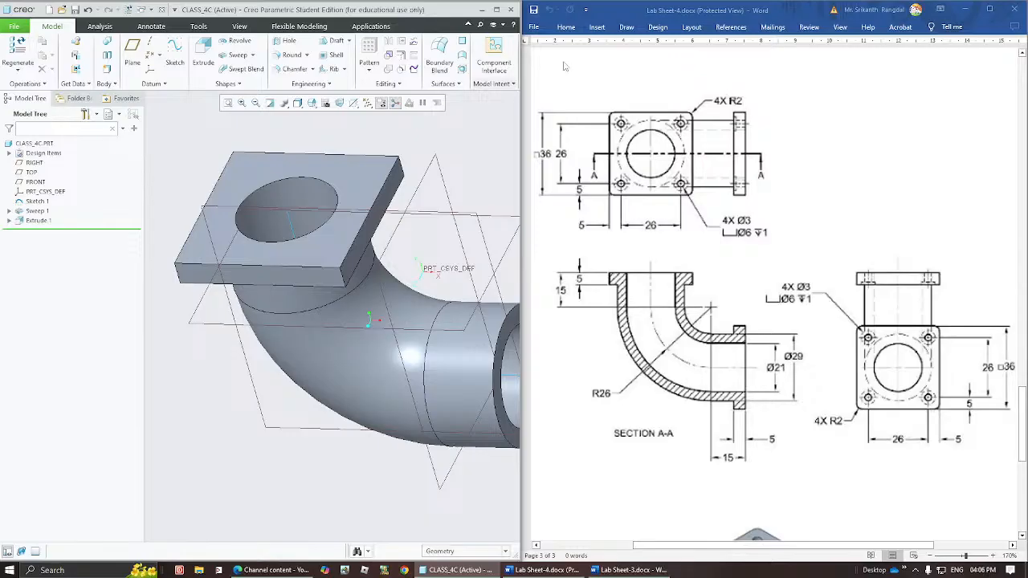
Round the four corner edges of the square flange with a 2 mm radius.
{"action": "left_click", "coordinate": [286, 56]}
{"action": "left_click", "coordinate": [400, 166]}
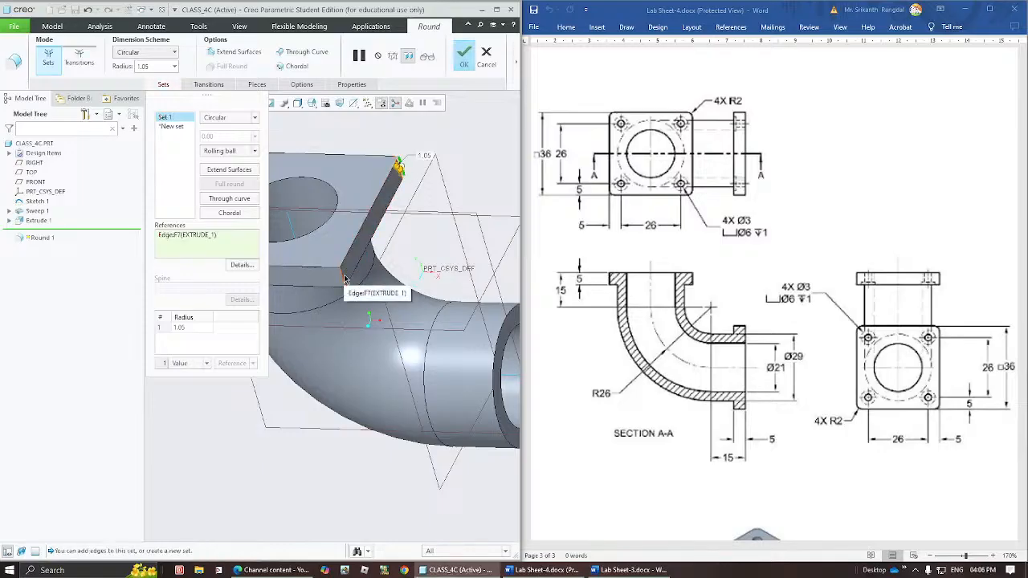
{"action": "left_click", "coordinate": [343, 278], "text": "ctrl"}
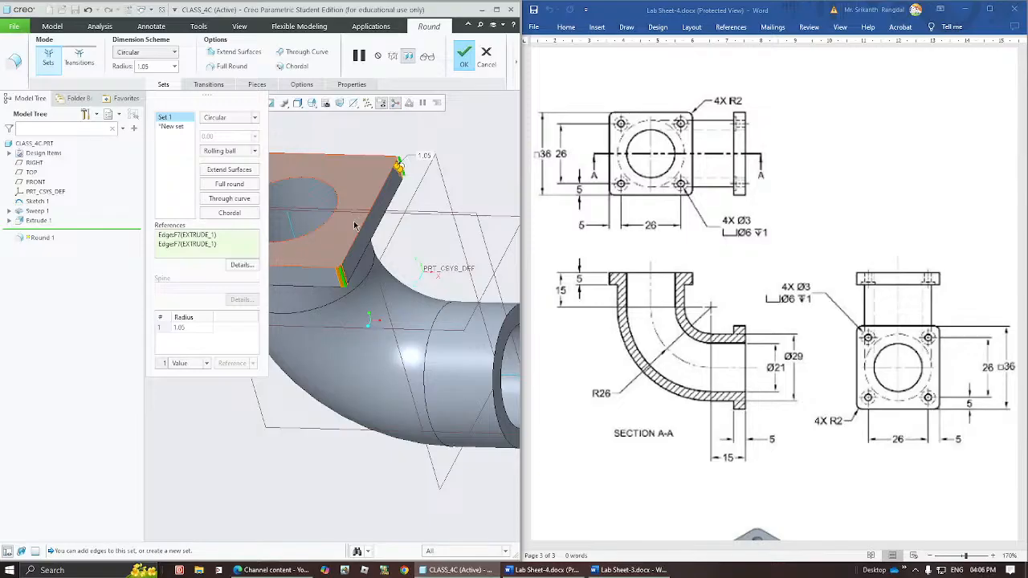
{"action": "middle_click_drag", "start_coordinate": [355, 228], "coordinate": [472, 286]}
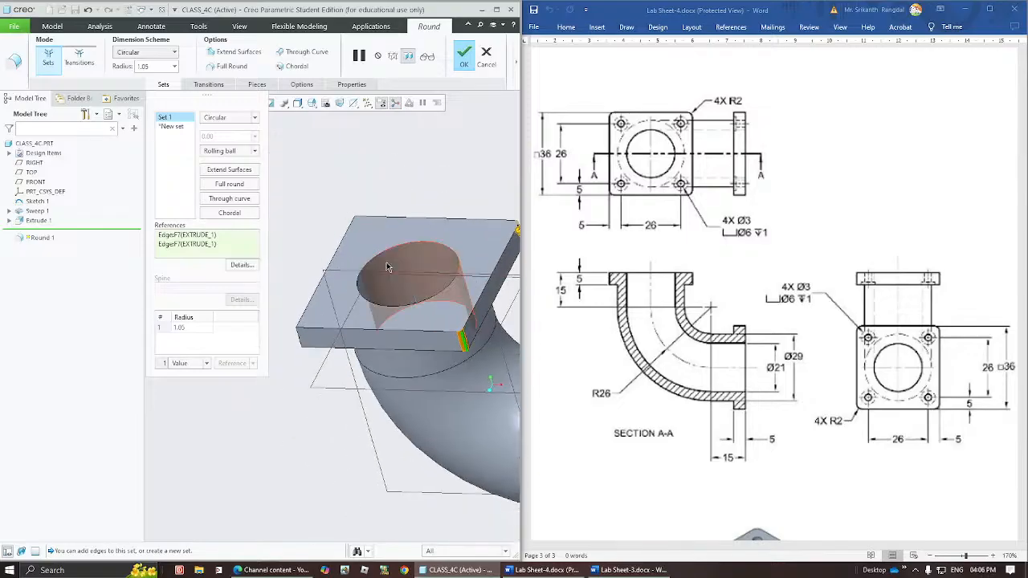
{"action": "left_click", "coordinate": [357, 229], "text": "ctrl"}
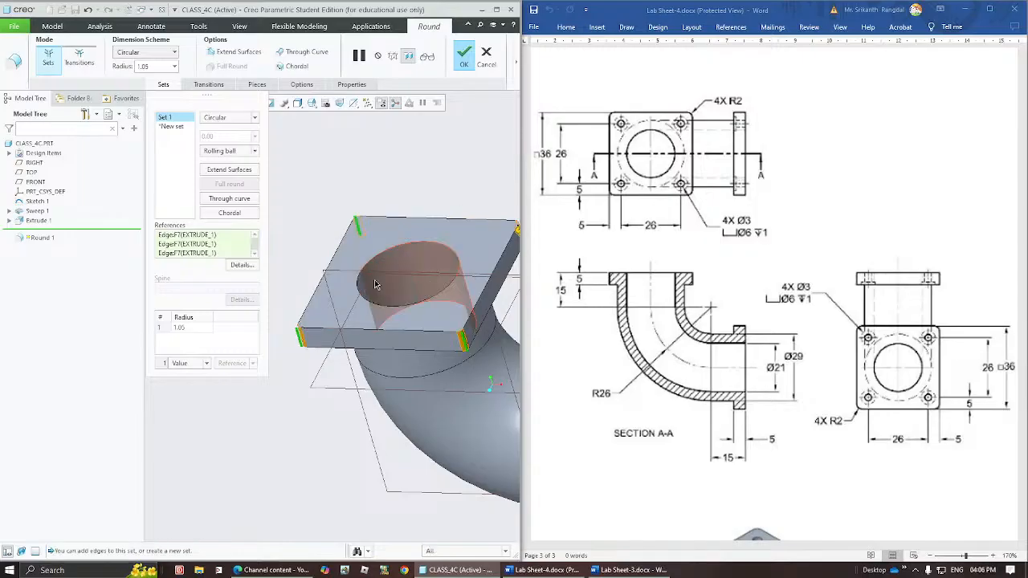
{"action": "middle_click_drag", "start_coordinate": [453, 259], "coordinate": [374, 257], "text": "shift"}
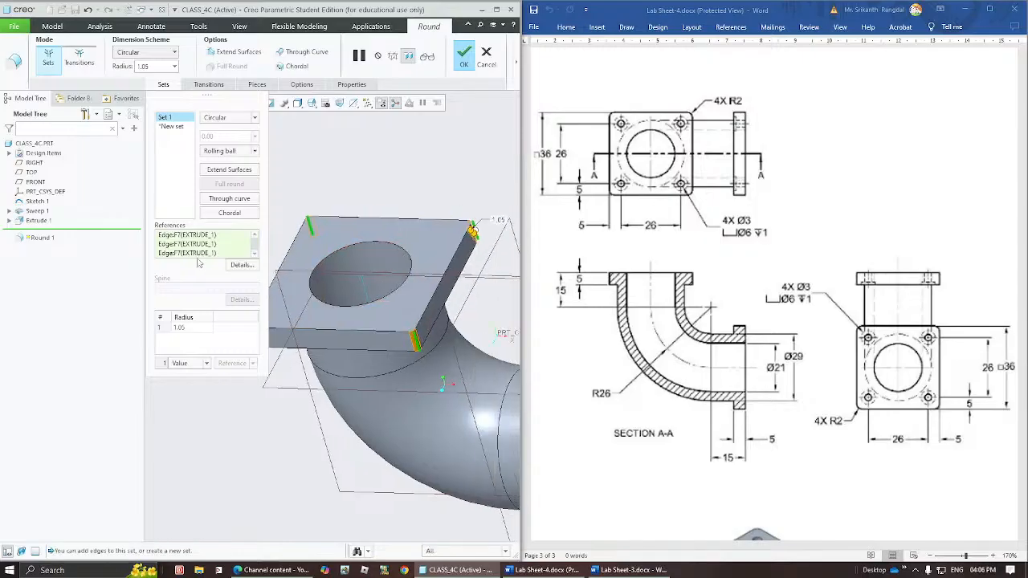
{"action": "left_click", "coordinate": [191, 324]}
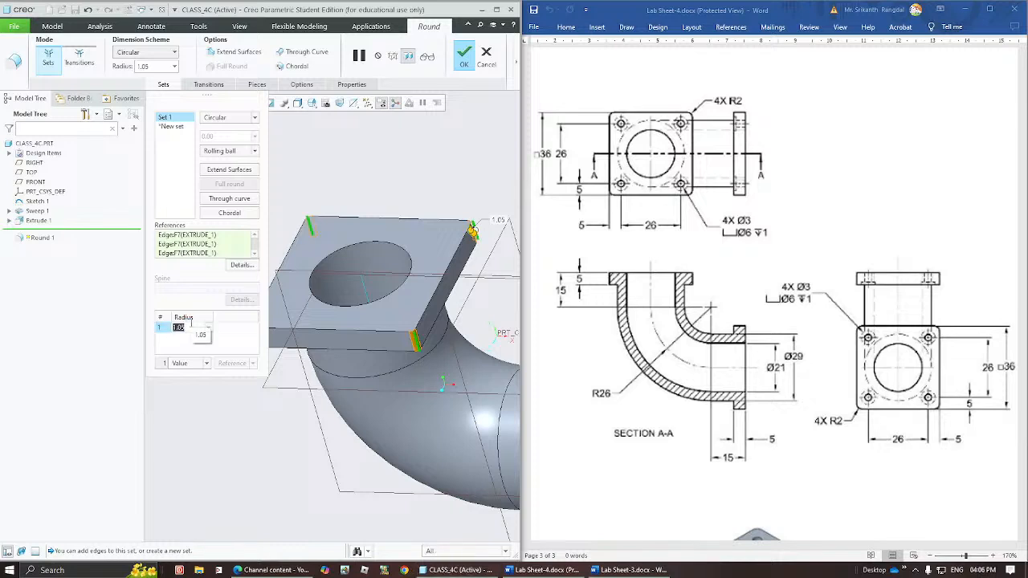
{"action": "type", "text": "2"}
{"action": "key", "text": "Return"}
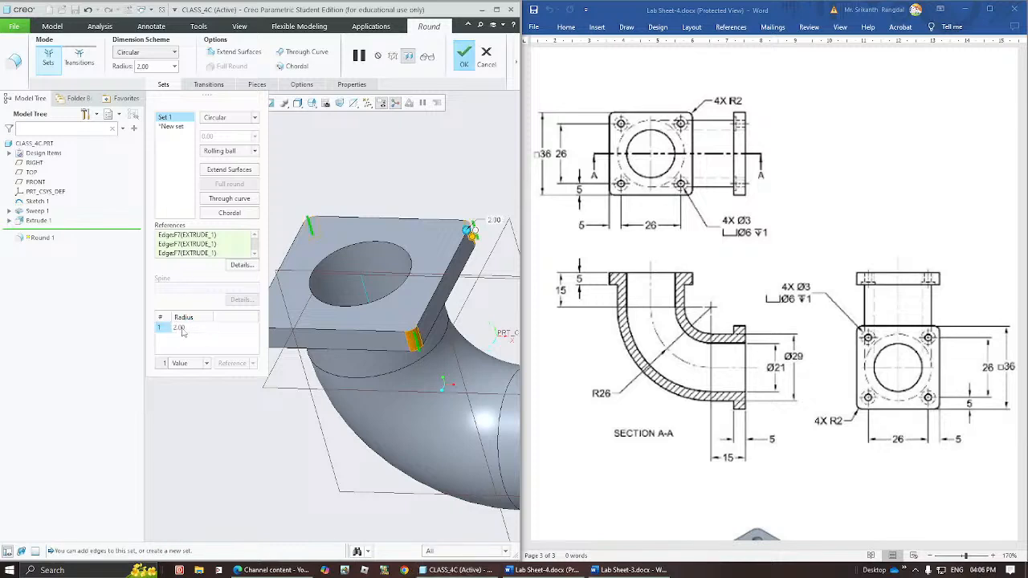
{"action": "left_click", "coordinate": [464, 55]}
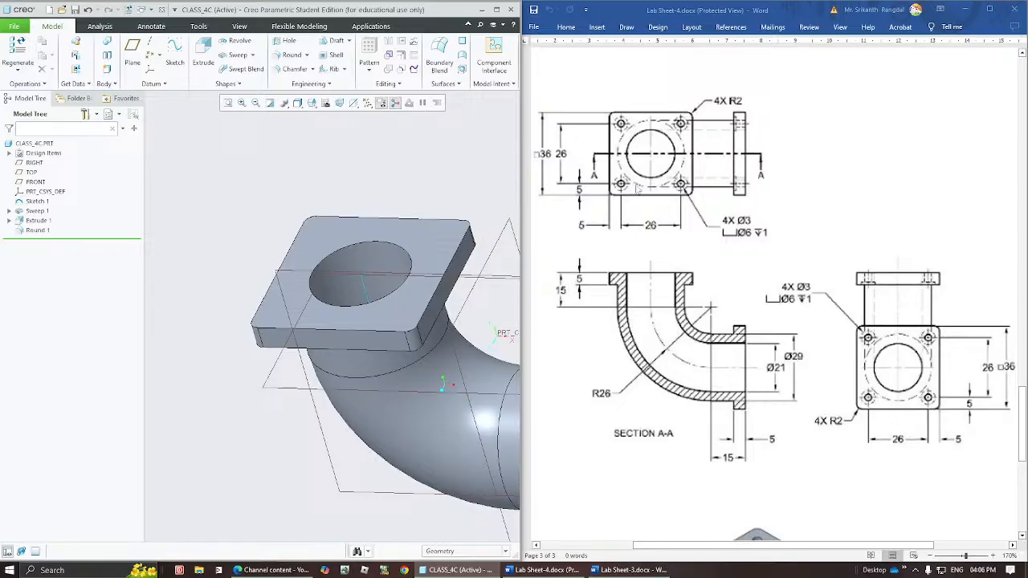
Start a new sketch on the pipe-side face of the square flange and add the pipe's circular edge as a reference.
{"action": "middle_click_drag", "start_coordinate": [376, 318], "coordinate": [290, 302]}
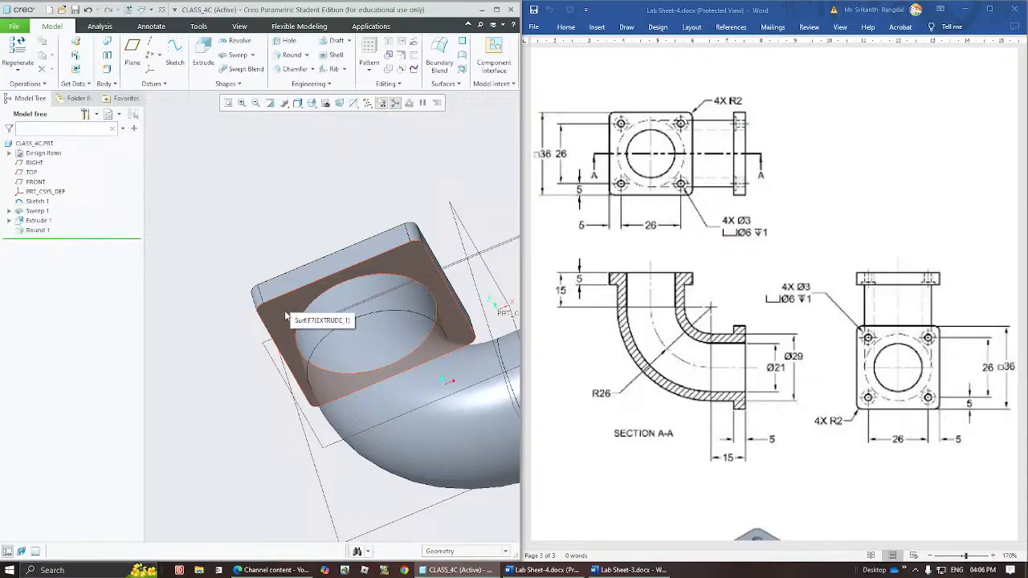
{"action": "left_click", "coordinate": [286, 315]}
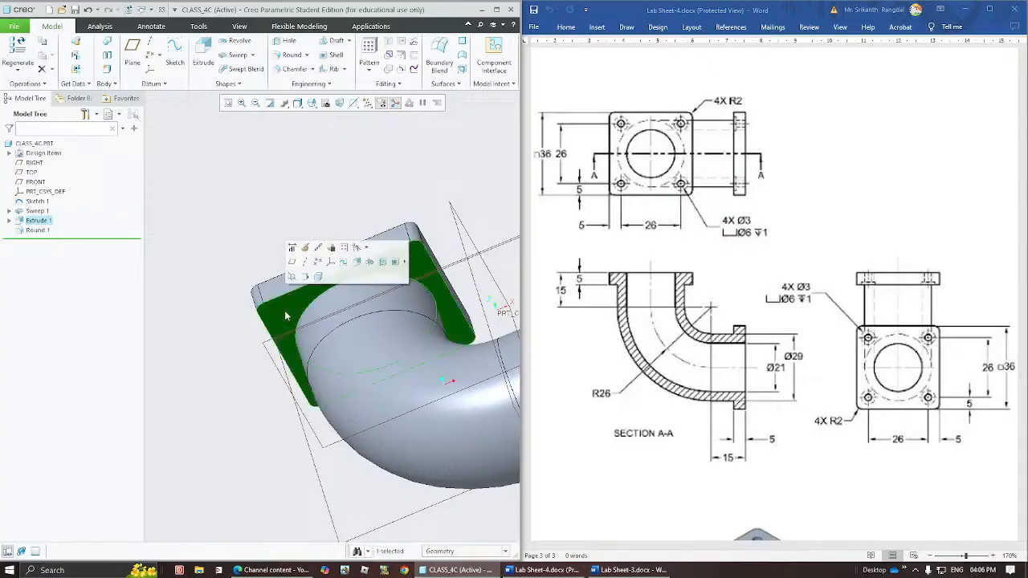
{"action": "left_click", "coordinate": [175, 52]}
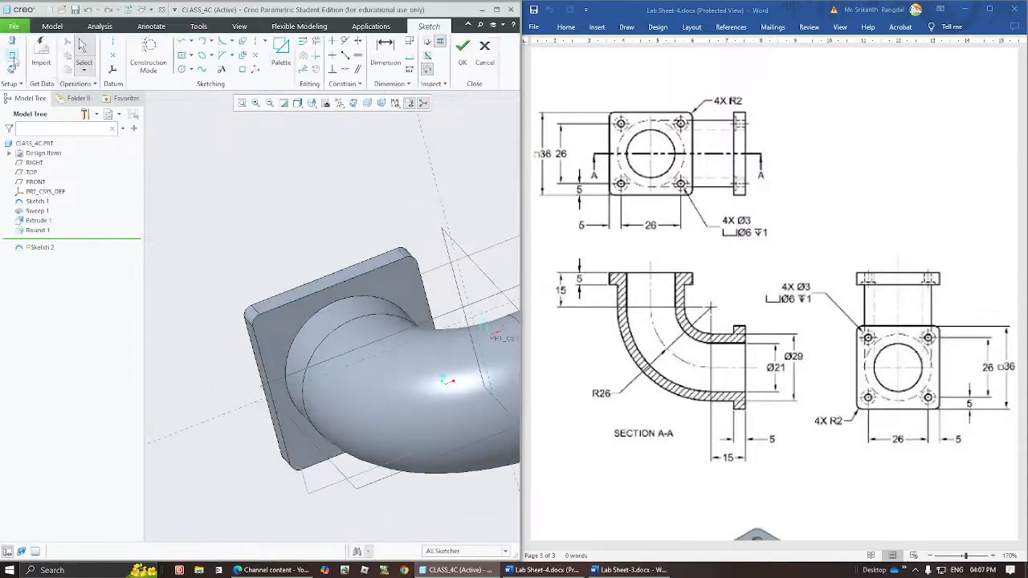
{"action": "left_click", "coordinate": [349, 302]}
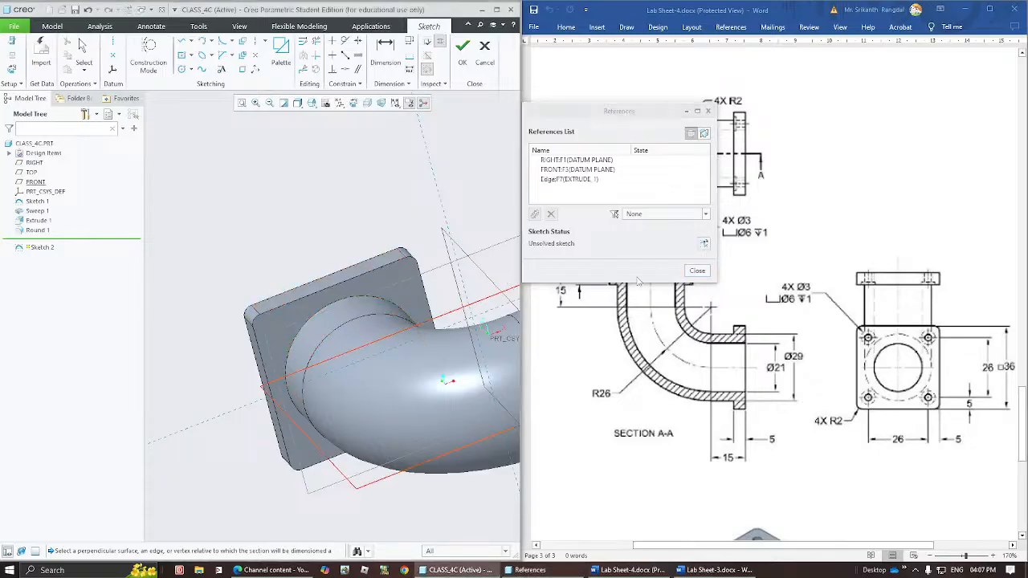
{"action": "left_click", "coordinate": [696, 273]}
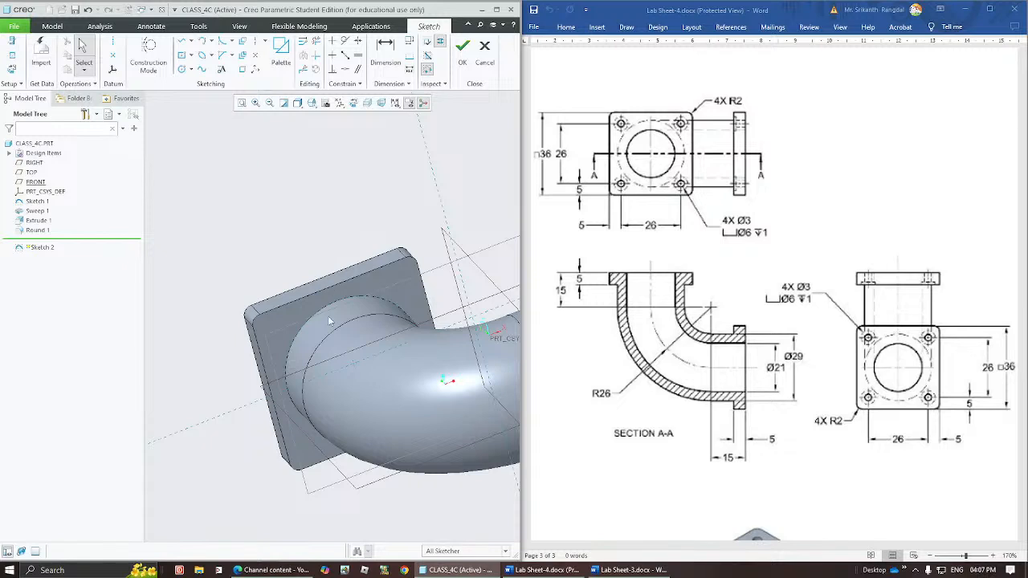
{"action": "left_click", "coordinate": [353, 363]}
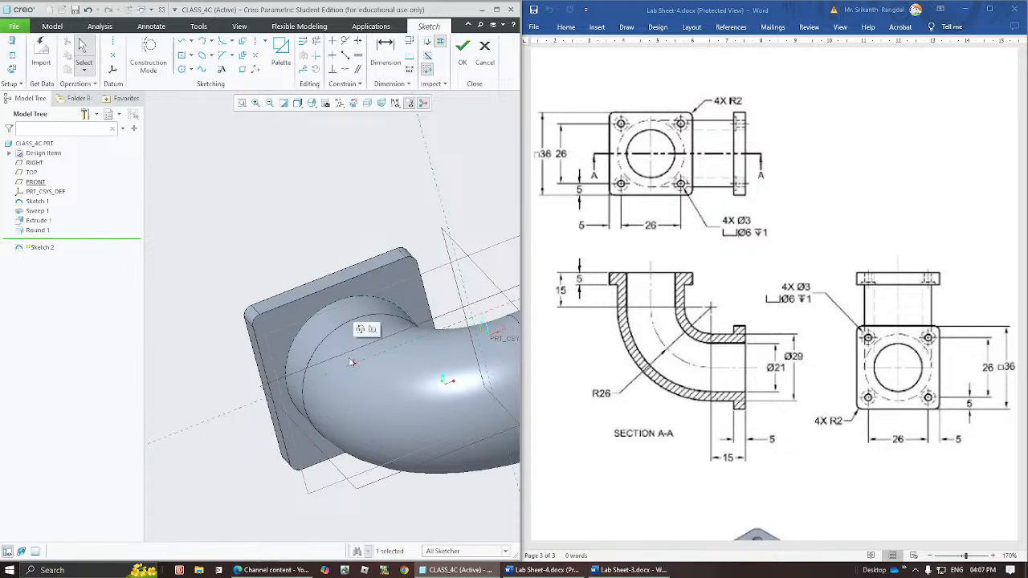
{"action": "left_click", "coordinate": [228, 175]}
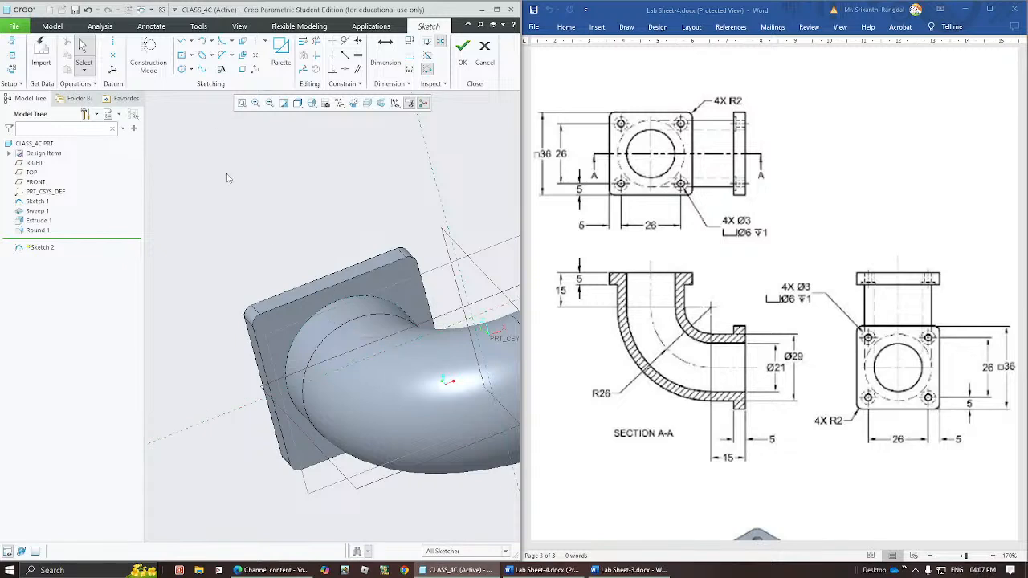
Draw a construction square centred on the pipe axis, set its side length to 26 mm, and move the dimension clear of the sketch.
{"action": "left_click", "coordinate": [181, 56]}
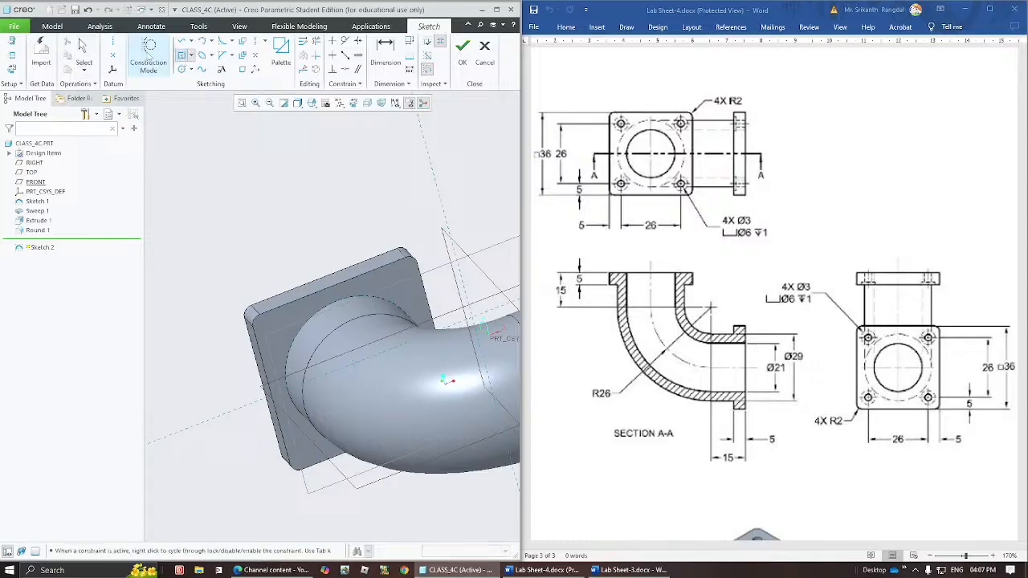
{"action": "left_click", "coordinate": [353, 364]}
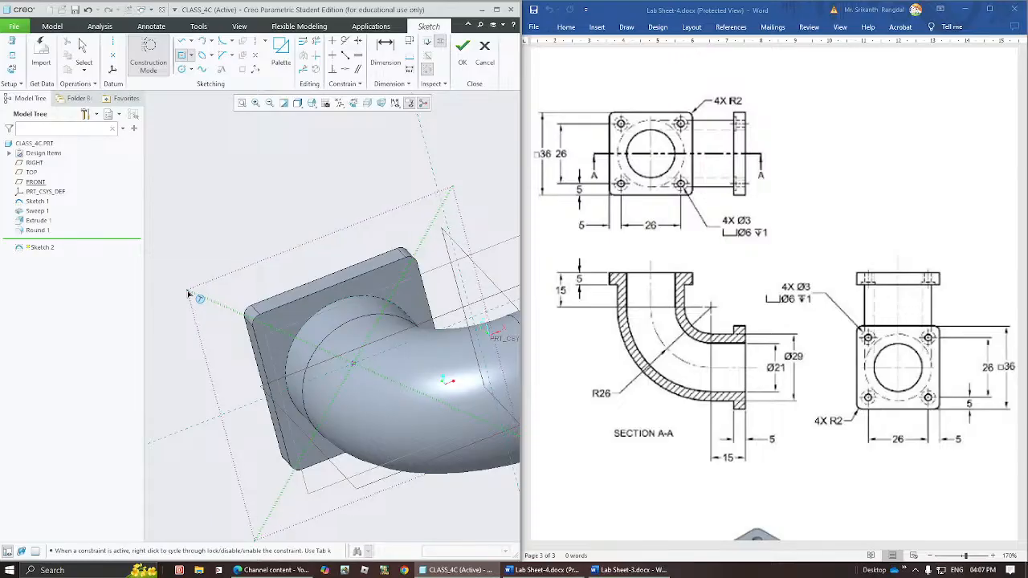
{"action": "left_click", "coordinate": [190, 294]}
{"action": "middle_click", "coordinate": [217, 257]}
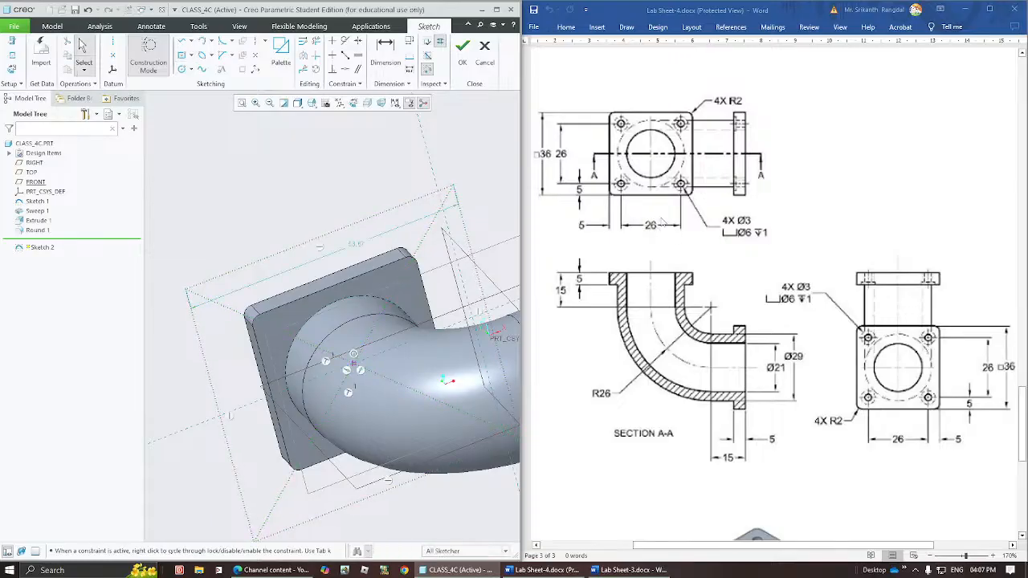
{"action": "double_click", "coordinate": [359, 248]}
{"action": "type", "text": "26"}
{"action": "key", "text": "Return"}
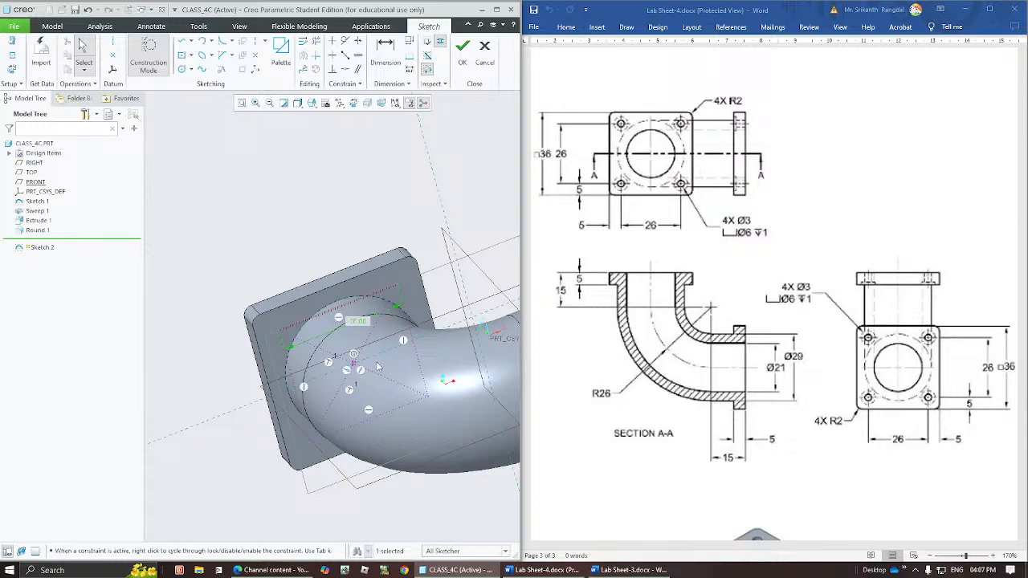
{"action": "middle_click_drag", "start_coordinate": [378, 367], "coordinate": [255, 227]}
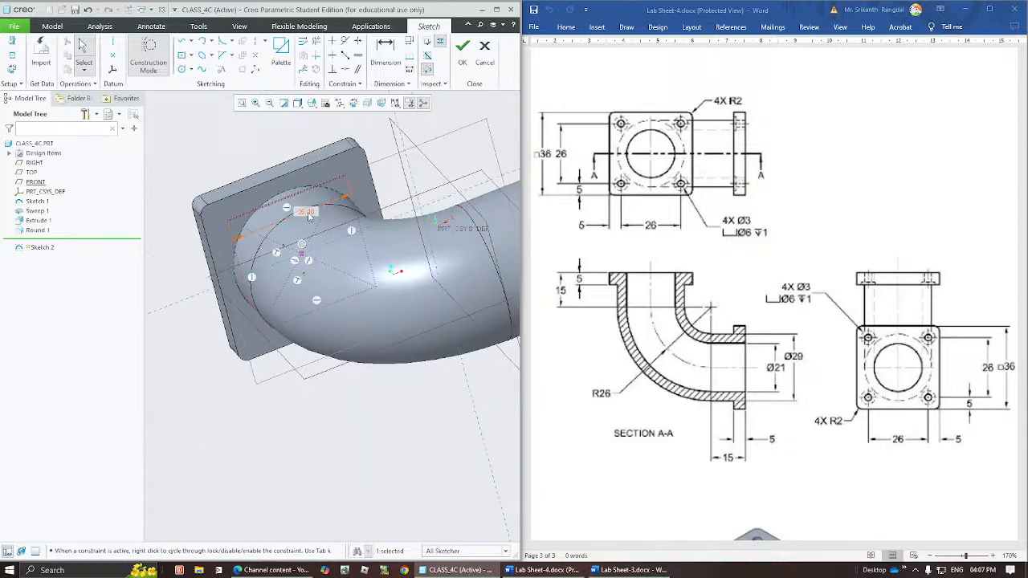
{"action": "left_click_drag", "start_coordinate": [309, 216], "coordinate": [270, 149]}
{"action": "left_click", "coordinate": [371, 131]}
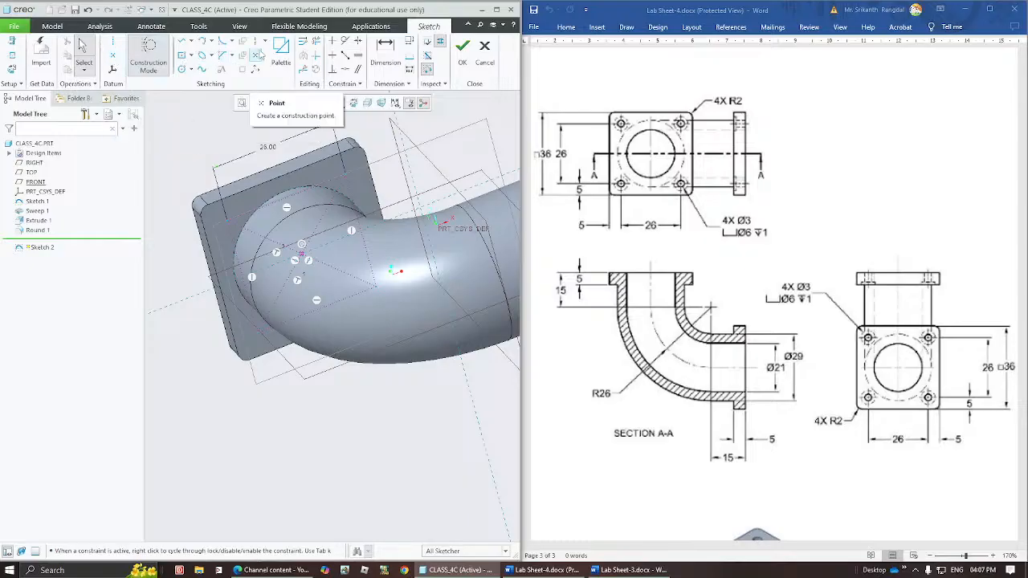
Place datum points on the four corners of the construction square and finish the sketch.
{"action": "left_click", "coordinate": [113, 54]}
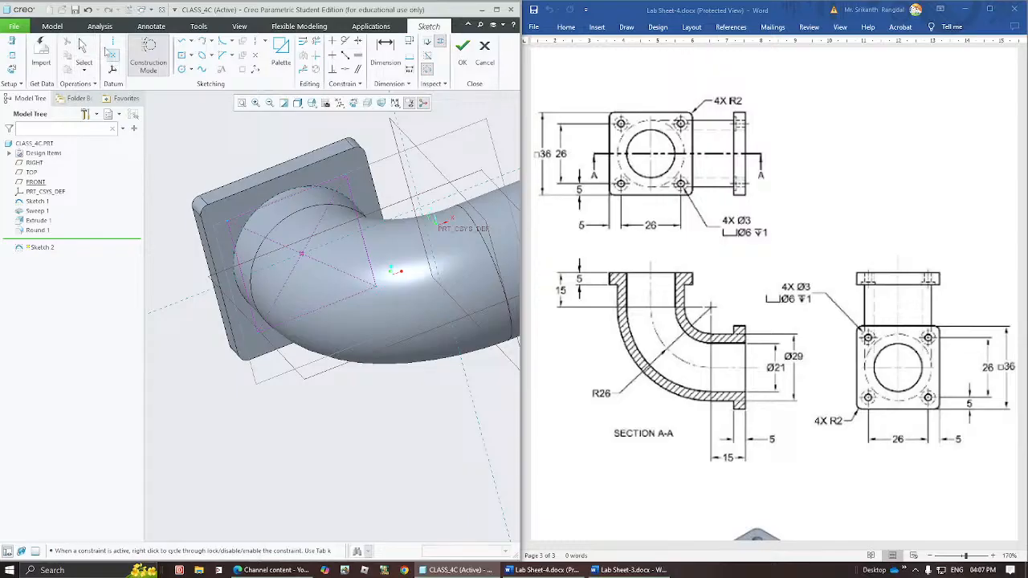
{"action": "left_click", "coordinate": [230, 224]}
{"action": "left_click", "coordinate": [346, 176]}
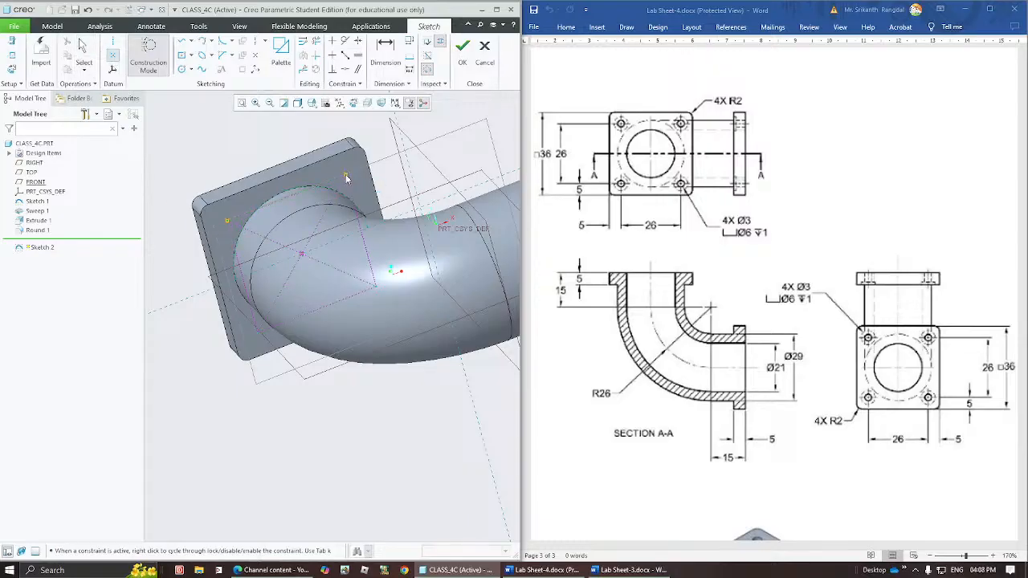
{"action": "left_click", "coordinate": [376, 286]}
{"action": "left_click", "coordinate": [259, 336]}
{"action": "middle_click", "coordinate": [283, 124]}
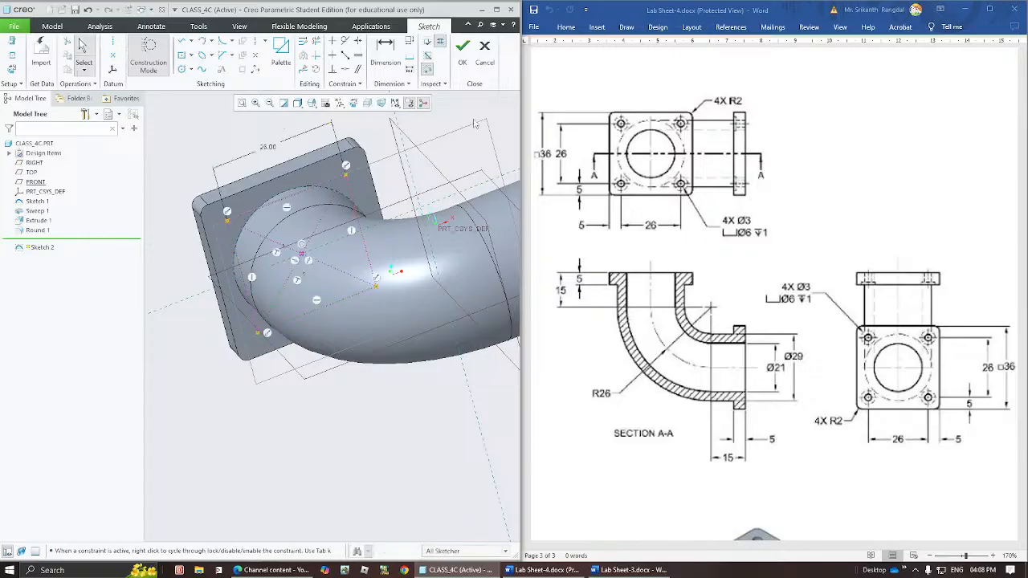
{"action": "left_click", "coordinate": [462, 46]}
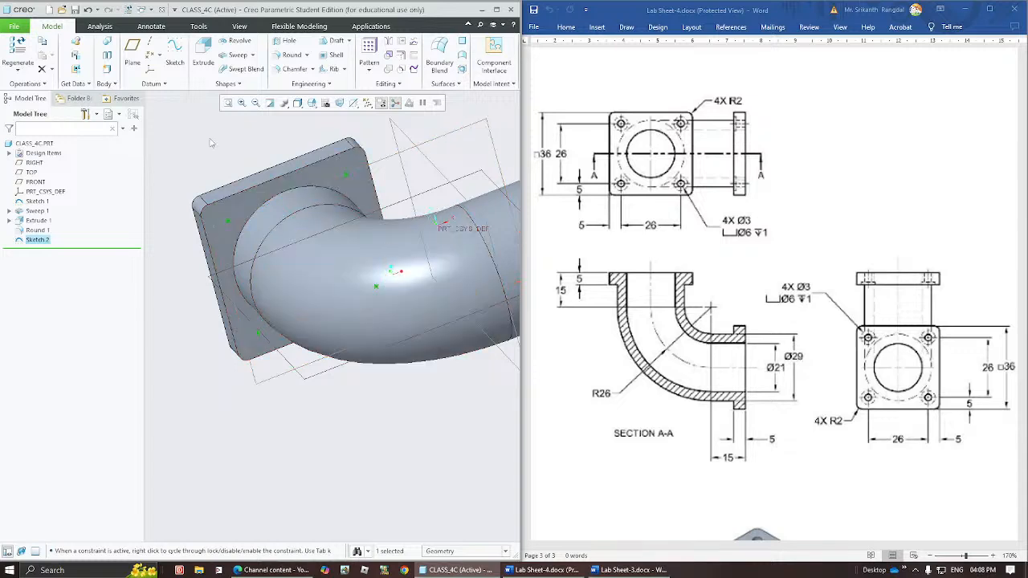
{"action": "left_click", "coordinate": [346, 376]}
Start a Hole feature on the four-point sketch, using a drilled profile with a counterbore.
{"action": "left_click", "coordinate": [40, 241]}
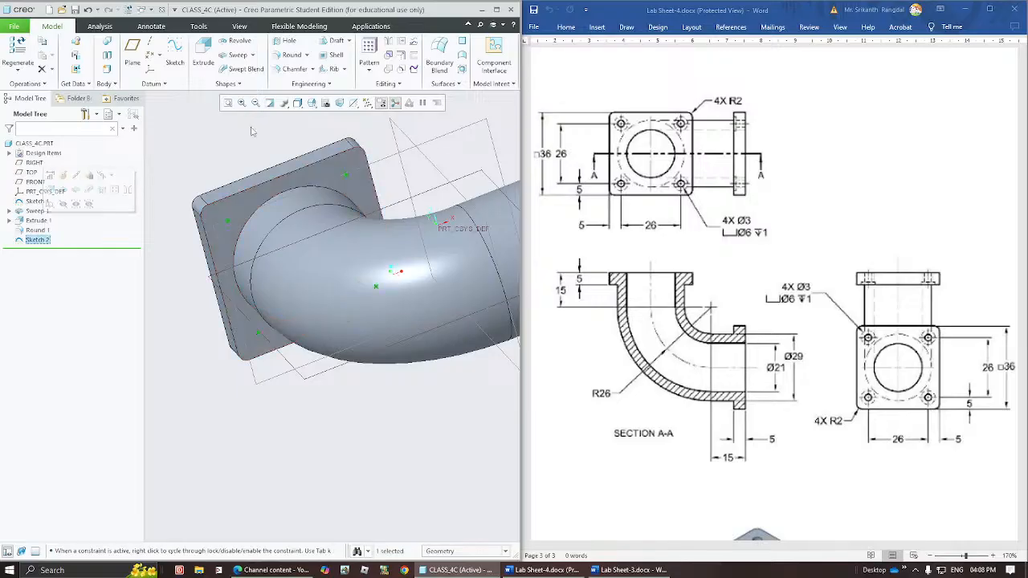
{"action": "left_click", "coordinate": [286, 41]}
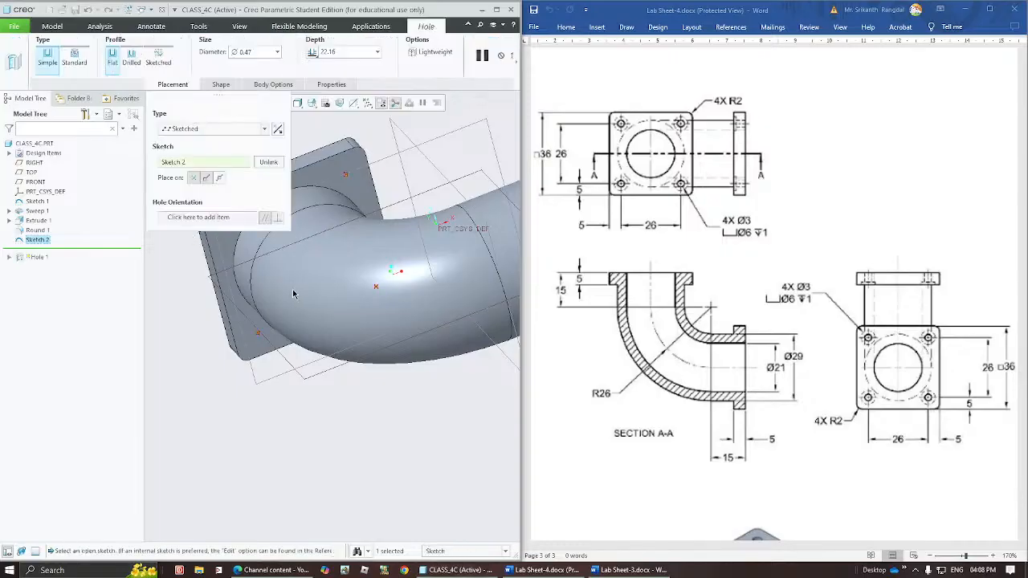
{"action": "middle_click_drag", "start_coordinate": [294, 295], "coordinate": [313, 407], "text": "shift"}
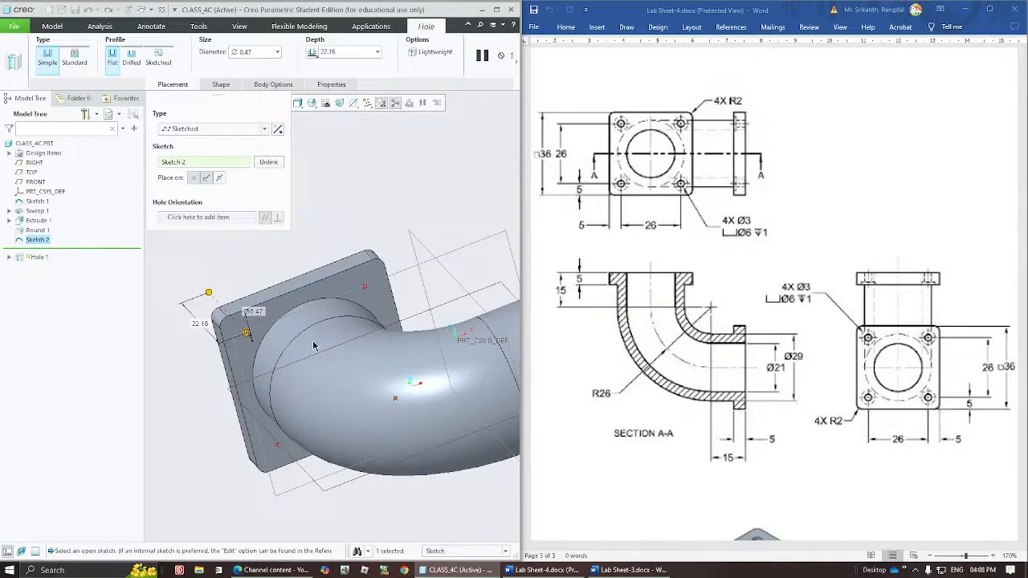
{"action": "left_click", "coordinate": [222, 85]}
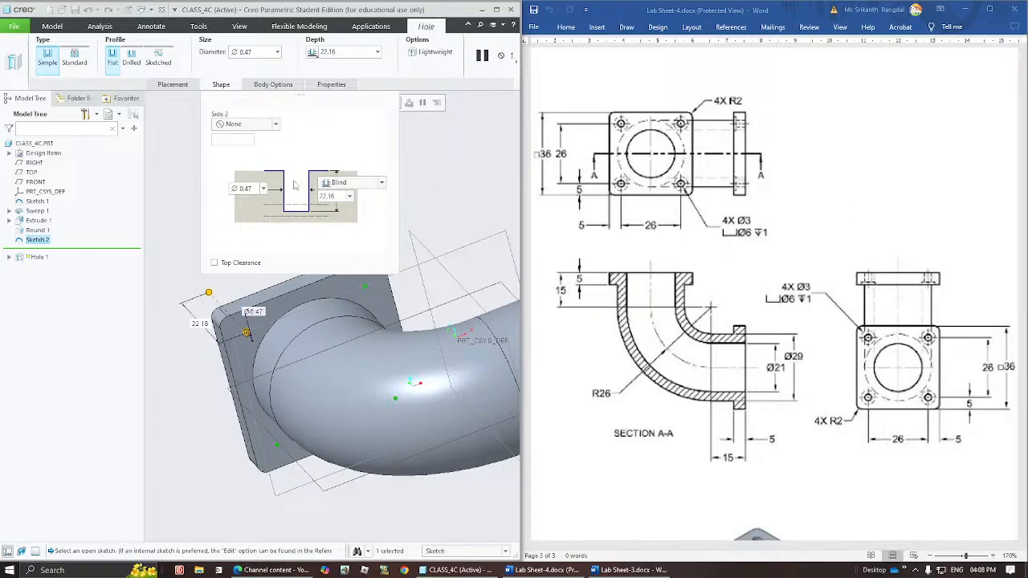
{"action": "left_click", "coordinate": [132, 63]}
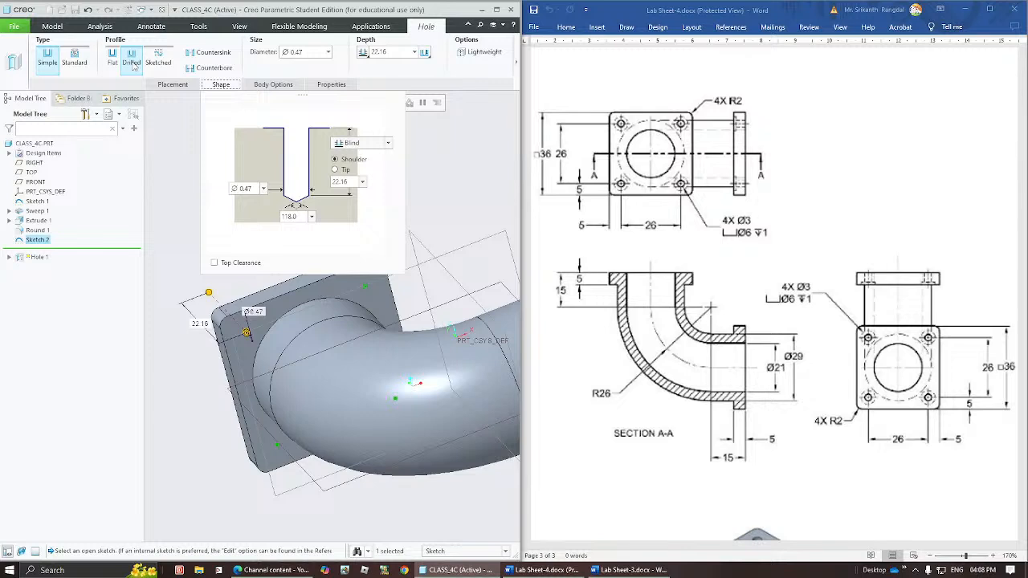
{"action": "left_click", "coordinate": [208, 69]}
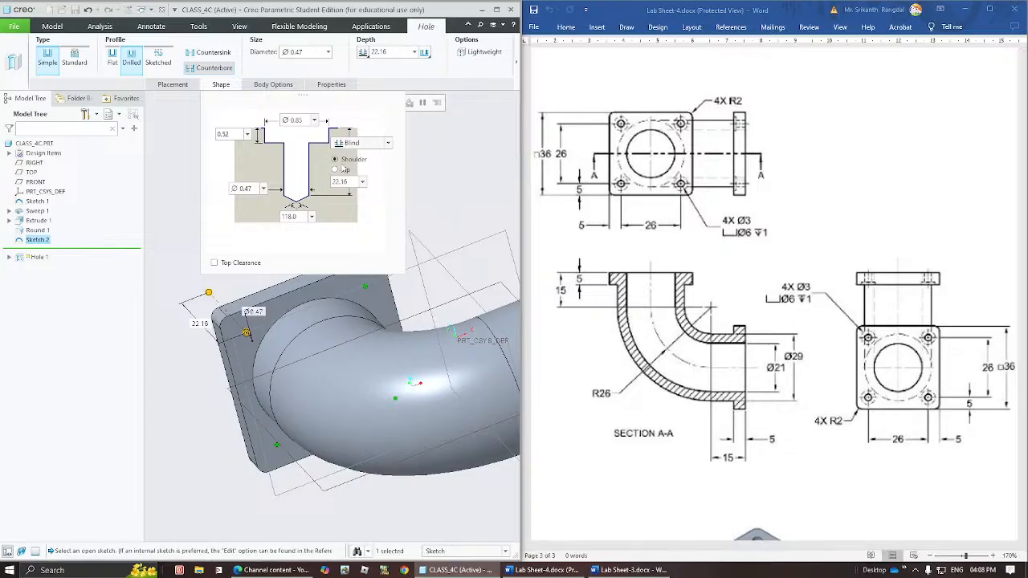
Set the counterbore diameter to 6 mm and the hole diameter to 3 mm.
{"action": "double_click", "coordinate": [222, 135]}
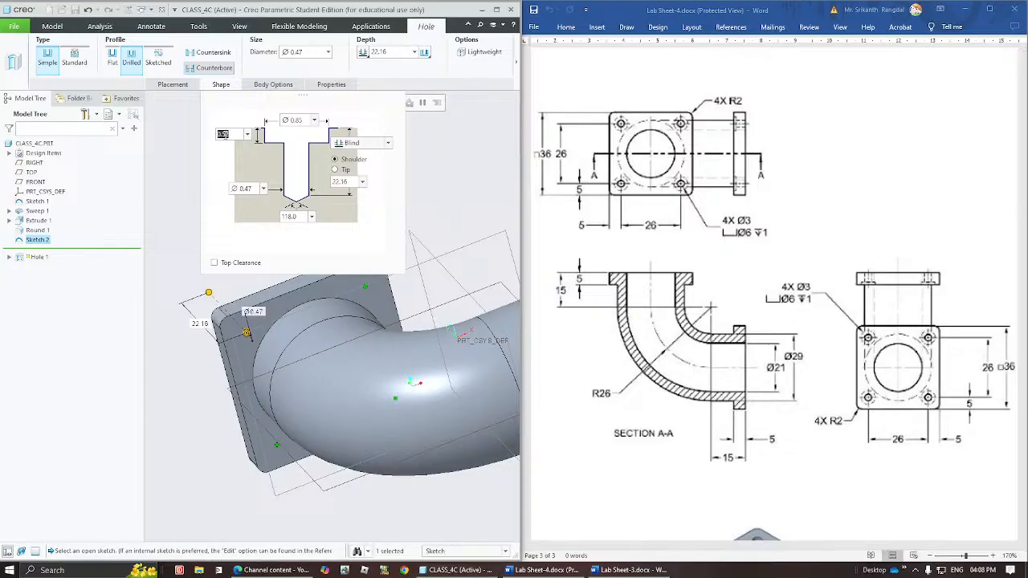
{"action": "double_click", "coordinate": [295, 122]}
{"action": "type", "text": "6"}
{"action": "key", "text": "Return"}
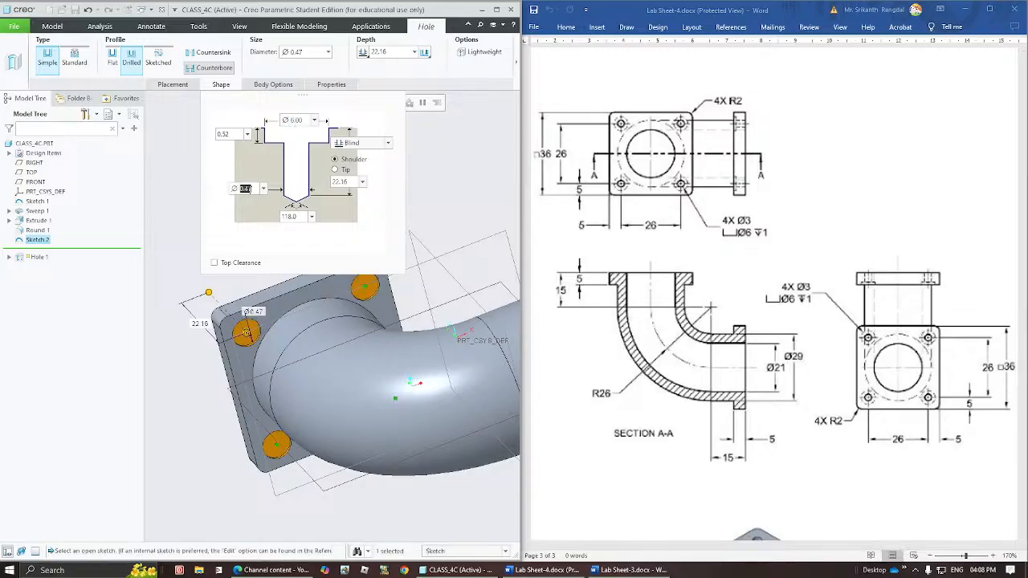
{"action": "type", "text": "3"}
{"action": "key", "text": "Return"}
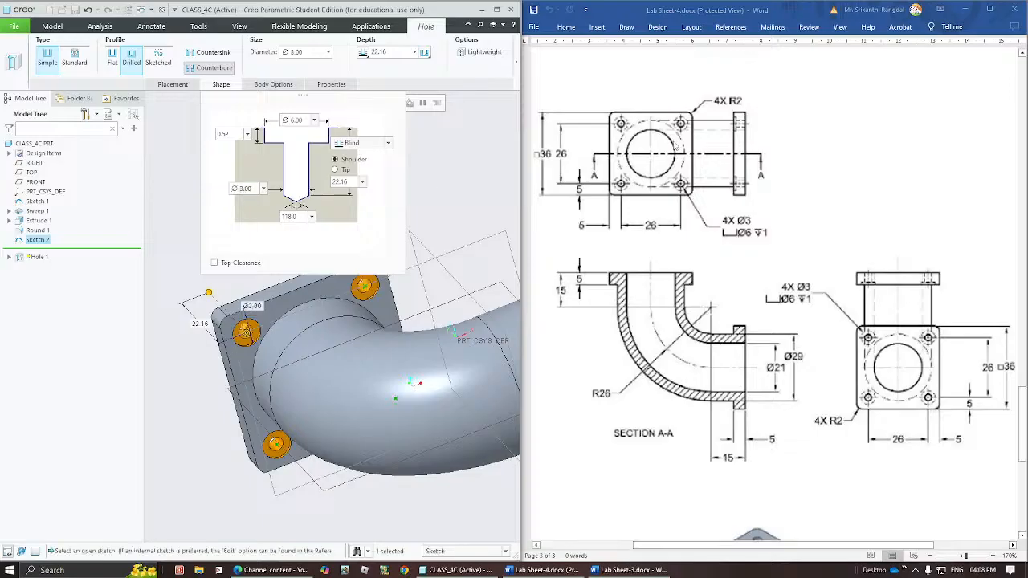
Set the hole depth to Through All and the counterbore to 1 mm deep and 6 mm in diameter.
{"action": "left_click", "coordinate": [371, 146]}
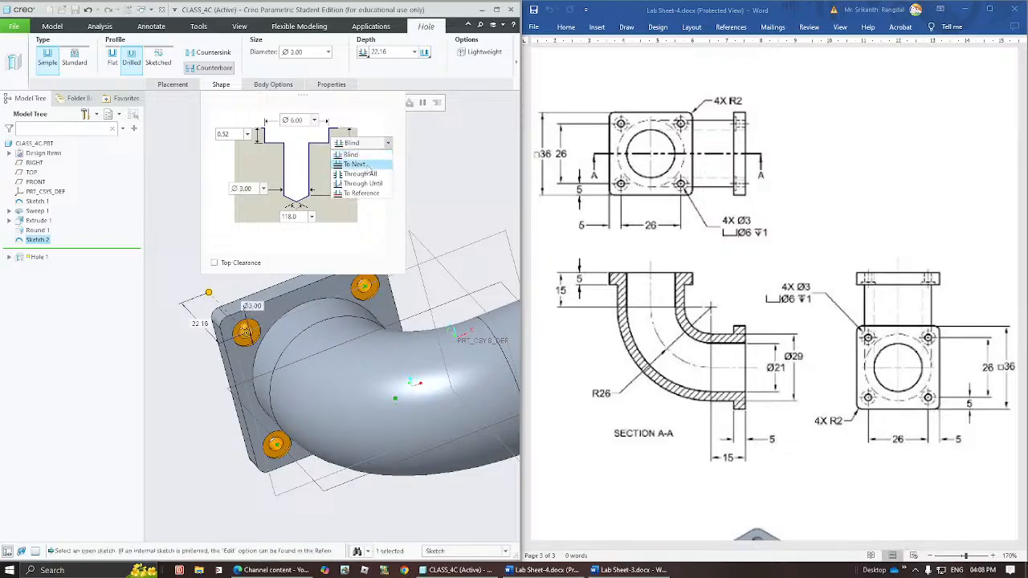
{"action": "left_click", "coordinate": [359, 174]}
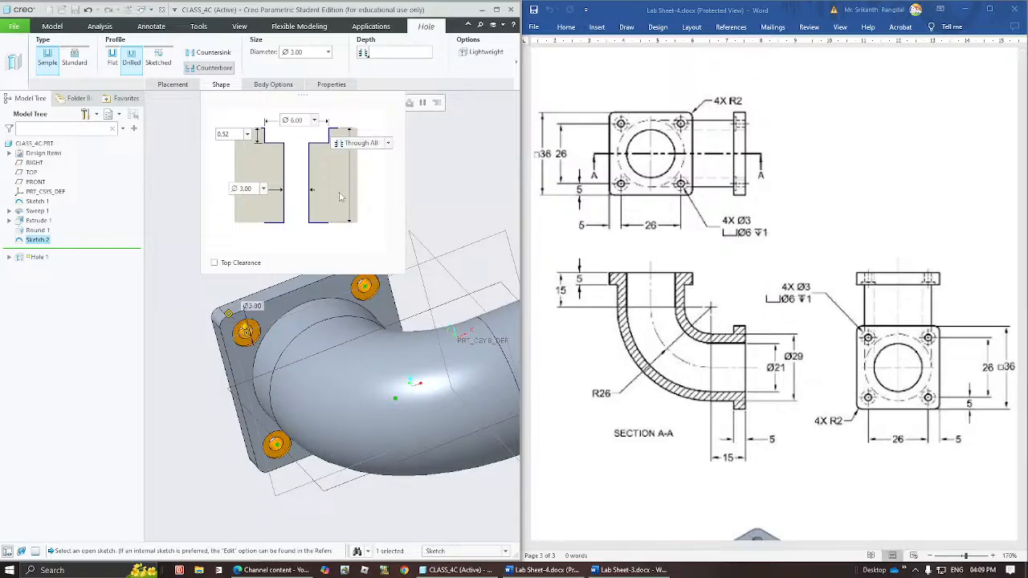
{"action": "double_click", "coordinate": [235, 134]}
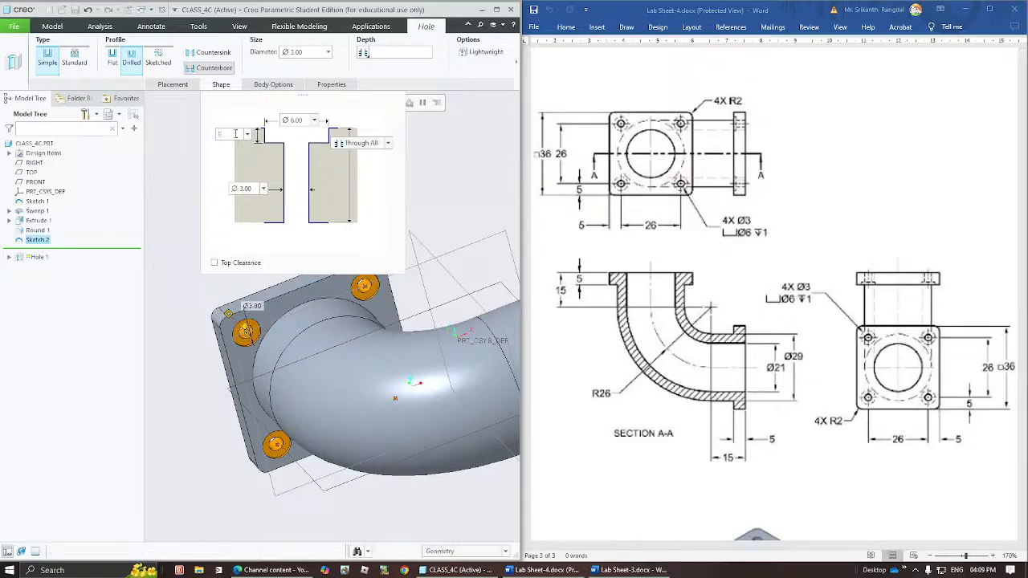
{"action": "type", "text": "1"}
{"action": "key", "text": "Return"}
{"action": "left_click_drag", "start_coordinate": [291, 120], "coordinate": [301, 119]}
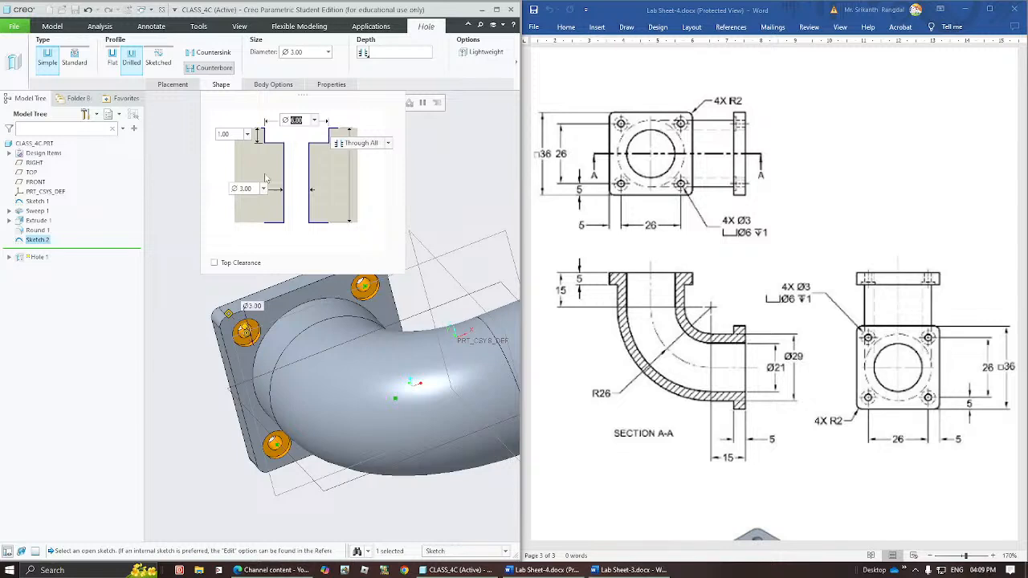
{"action": "type", "text": "6"}
{"action": "key", "text": "Tab"}
Complete the four counterbored flange holes and return the model to its default orientation.
{"action": "double_click", "coordinate": [234, 134]}
{"action": "left_click", "coordinate": [369, 145]}
{"action": "left_click", "coordinate": [368, 145]}
{"action": "mouse_move", "coordinate": [291, 413]}
{"action": "middle_mouse_down"}
{"action": "mouse_move", "coordinate": [279, 358]}
{"action": "mouse_move", "coordinate": [287, 409]}
{"action": "mouse_move", "coordinate": [283, 393]}
{"action": "mouse_move", "coordinate": [294, 397]}
{"action": "middle_mouse_up"}
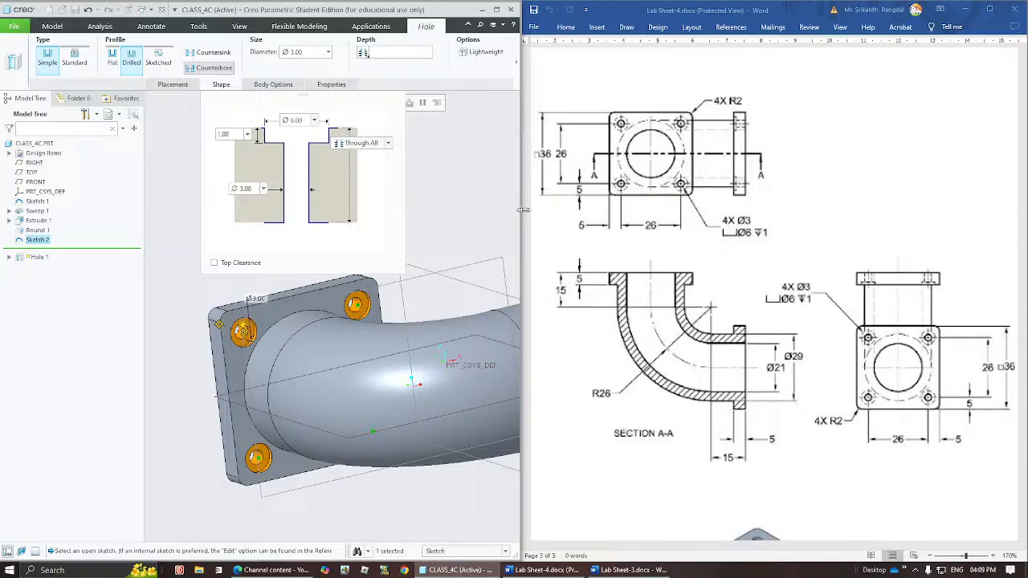
{"action": "left_click_drag", "start_coordinate": [523, 210], "coordinate": [743, 209]}
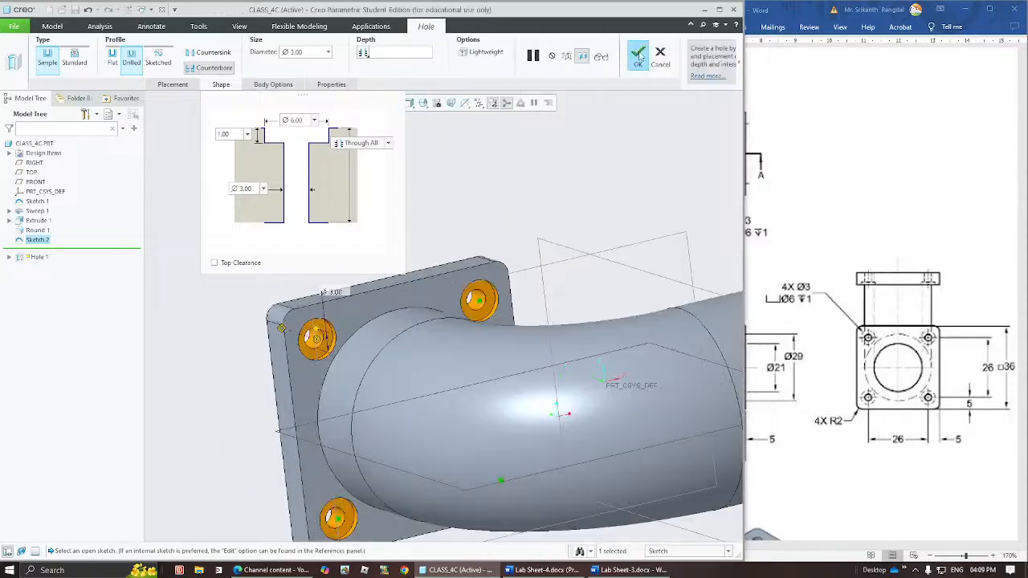
{"action": "left_click", "coordinate": [639, 55]}
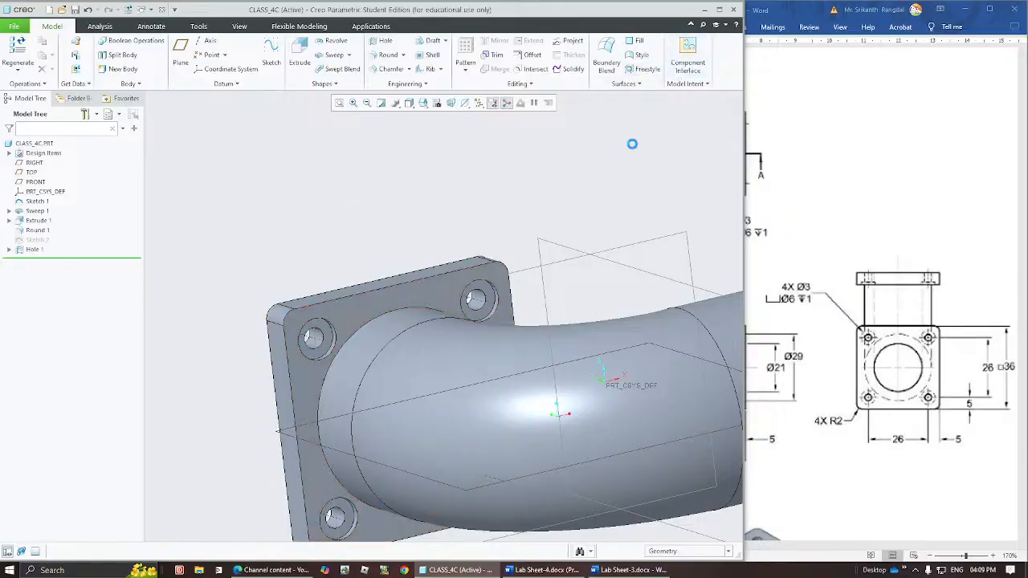
{"action": "key", "text": "ctrl+d"}
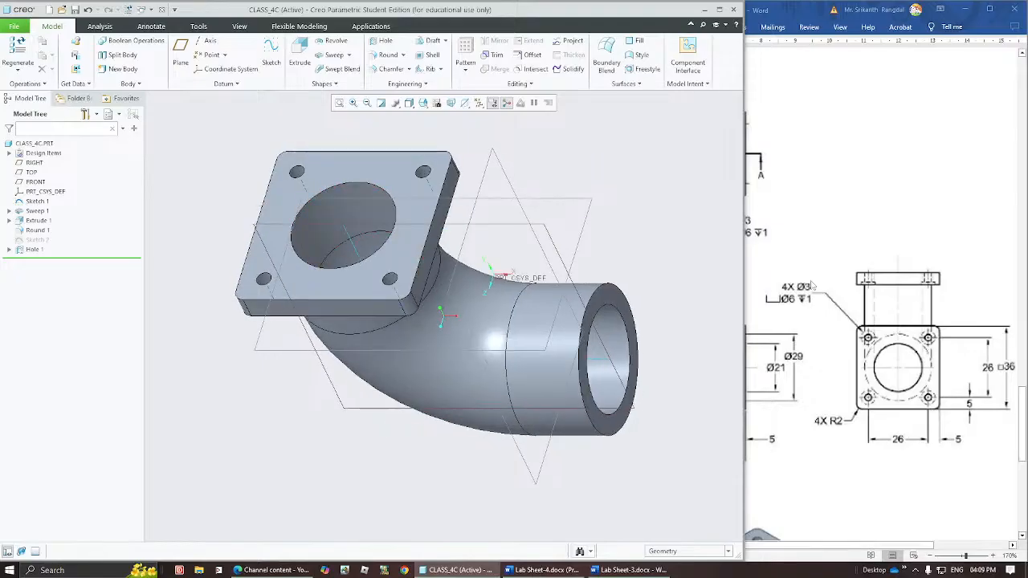
{"action": "left_click_drag", "start_coordinate": [742, 289], "coordinate": [553, 303]}
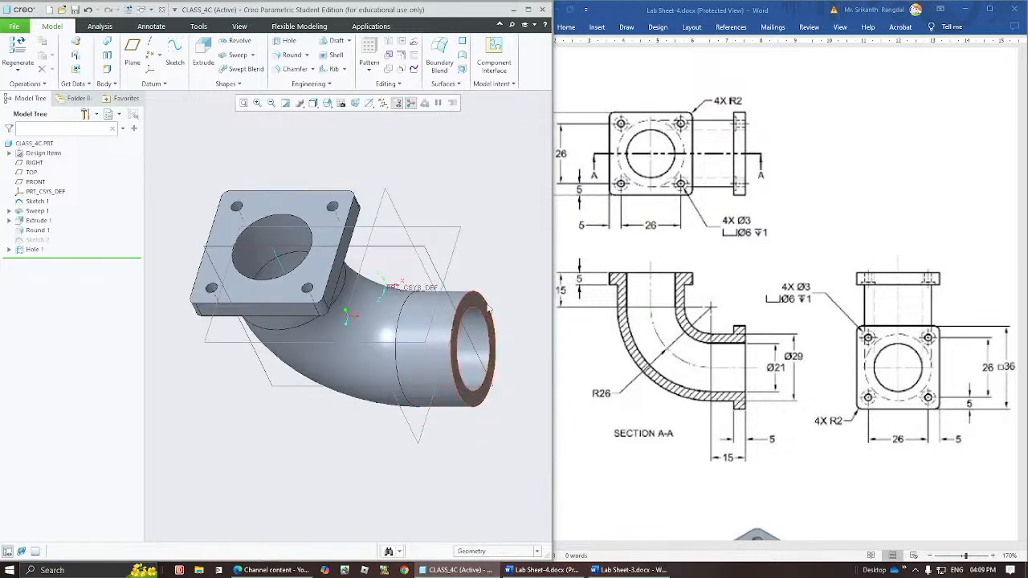
Copy the first flange's extrusion, corner round, hole-point sketch and hole features together.
{"action": "left_click", "coordinate": [37, 221]}
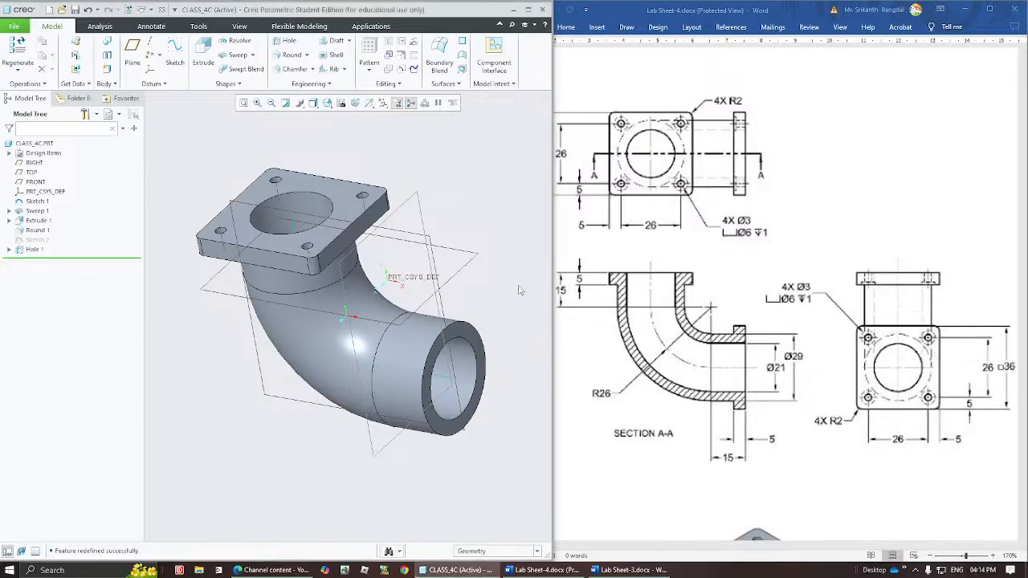
{"action": "left_click", "coordinate": [37, 221]}
{"action": "left_click", "coordinate": [34, 250], "text": "shift"}
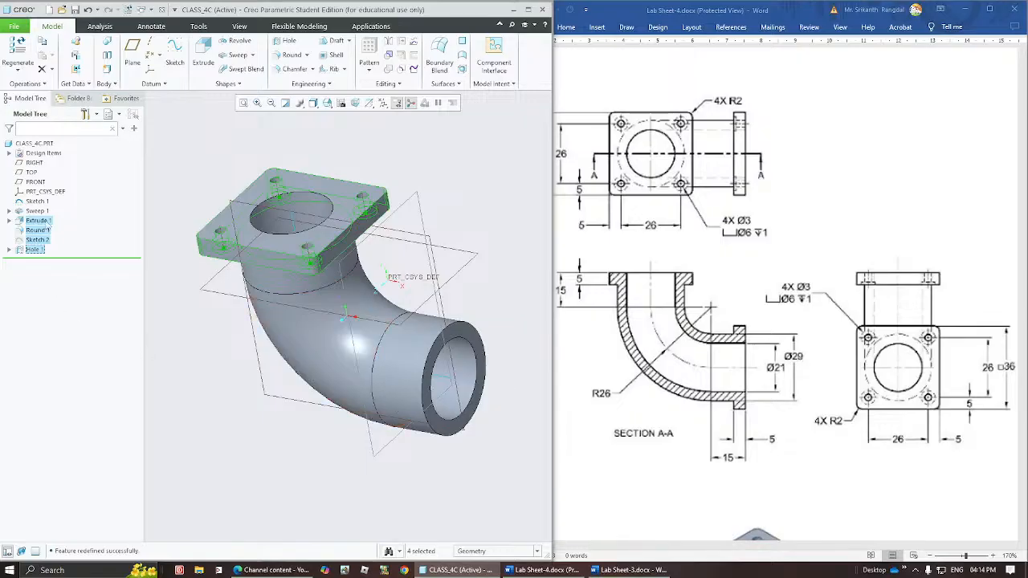
{"action": "right_click", "coordinate": [49, 223]}
{"action": "left_click", "coordinate": [72, 227]}
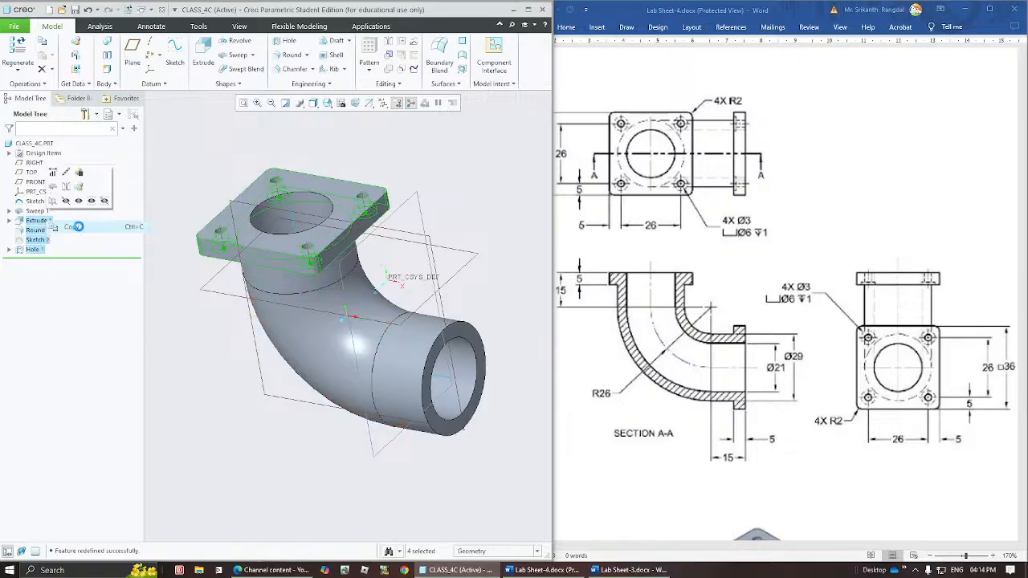
{"action": "left_click", "coordinate": [257, 433]}
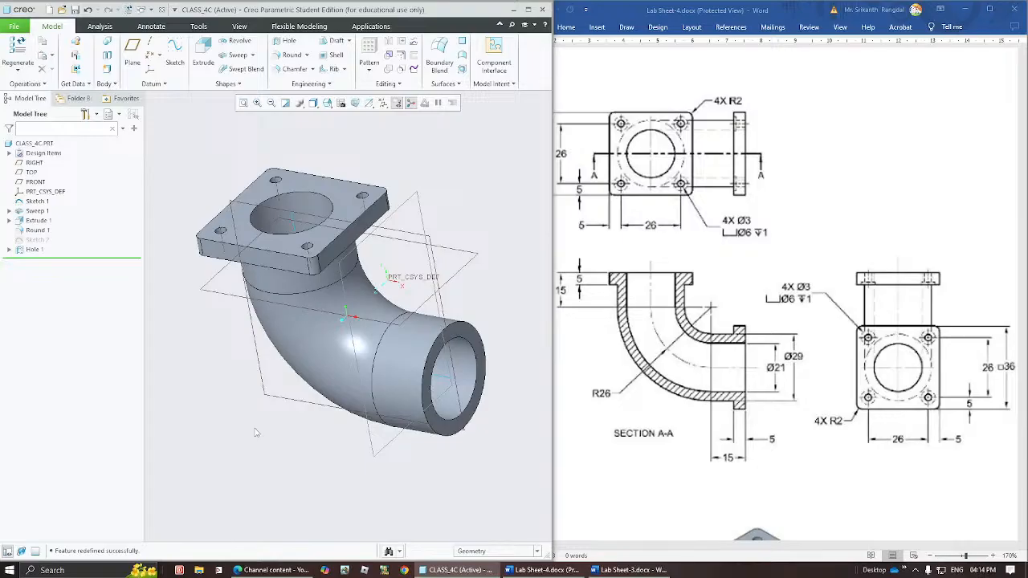
Paste Special the copied flange features as a partially dependent copy for the open pipe end, and continue into editing the extrude's sketch.
{"action": "left_click", "coordinate": [464, 332]}
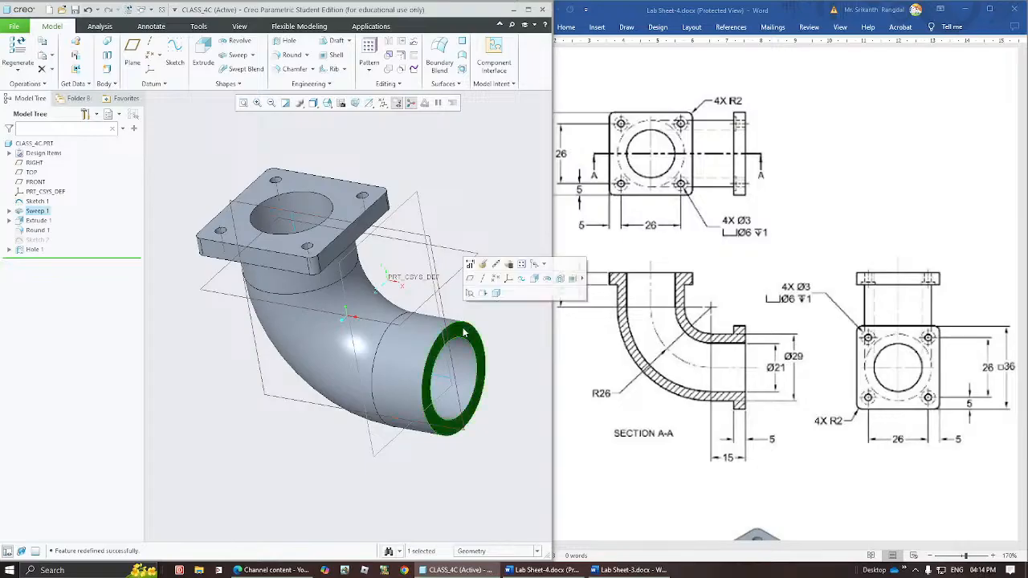
{"action": "right_click", "coordinate": [465, 333]}
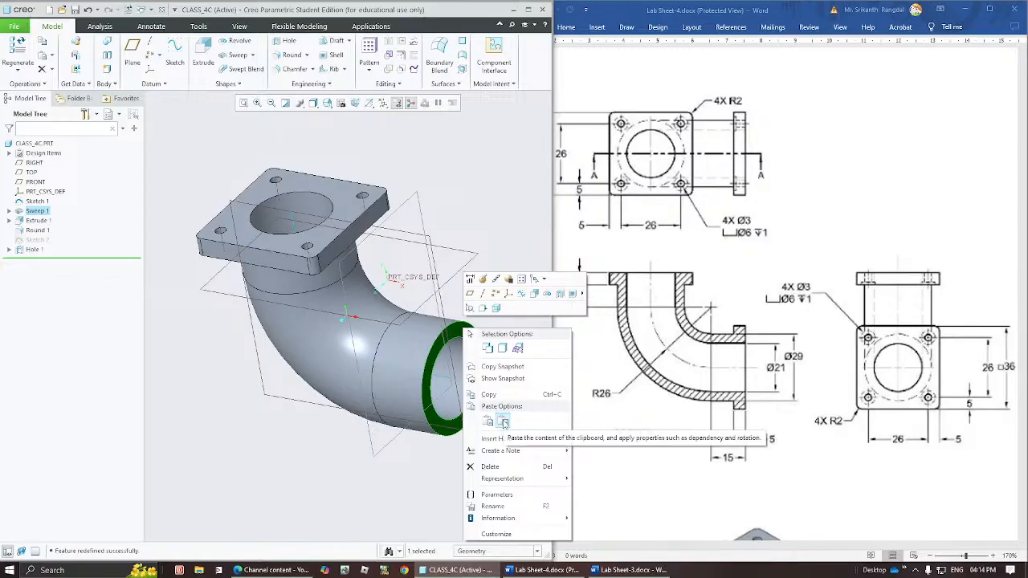
{"action": "left_click", "coordinate": [504, 422]}
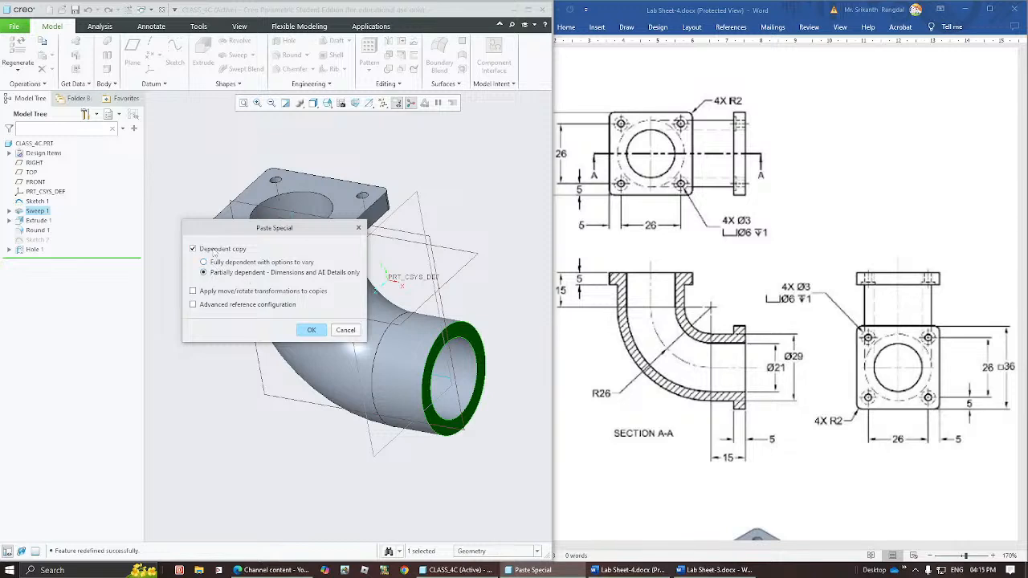
{"action": "left_click", "coordinate": [314, 331]}
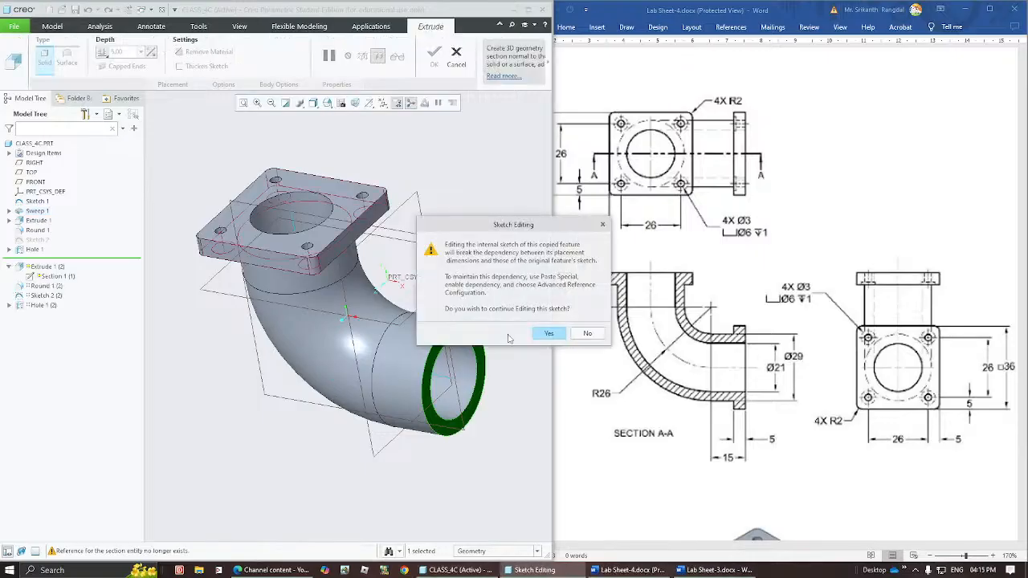
{"action": "left_click", "coordinate": [549, 333]}
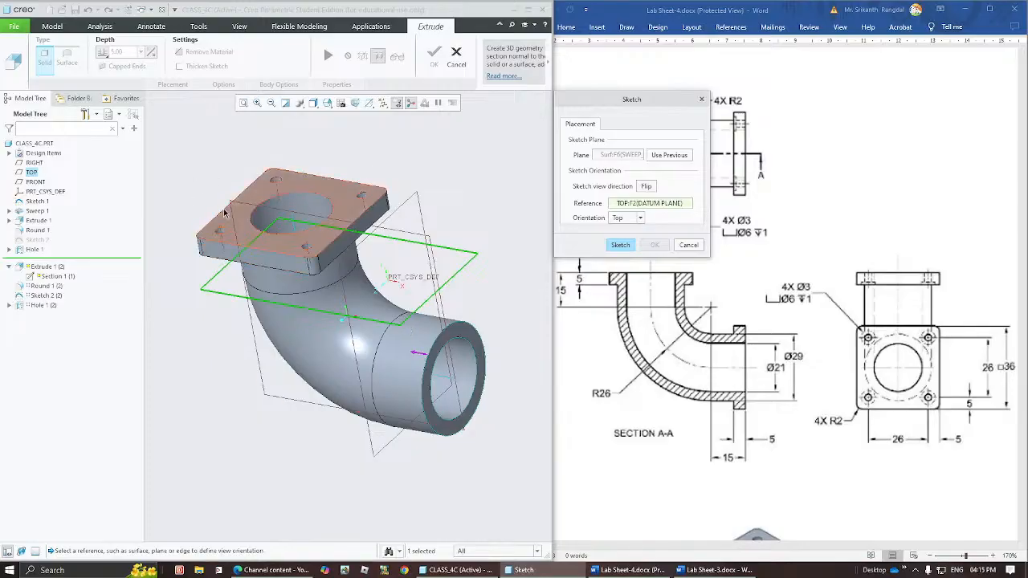
Use the open pipe end face as the sketch plane with the TOP datum plane oriented Top, and drop the flange section beside the pipe.
{"action": "left_click", "coordinate": [621, 154]}
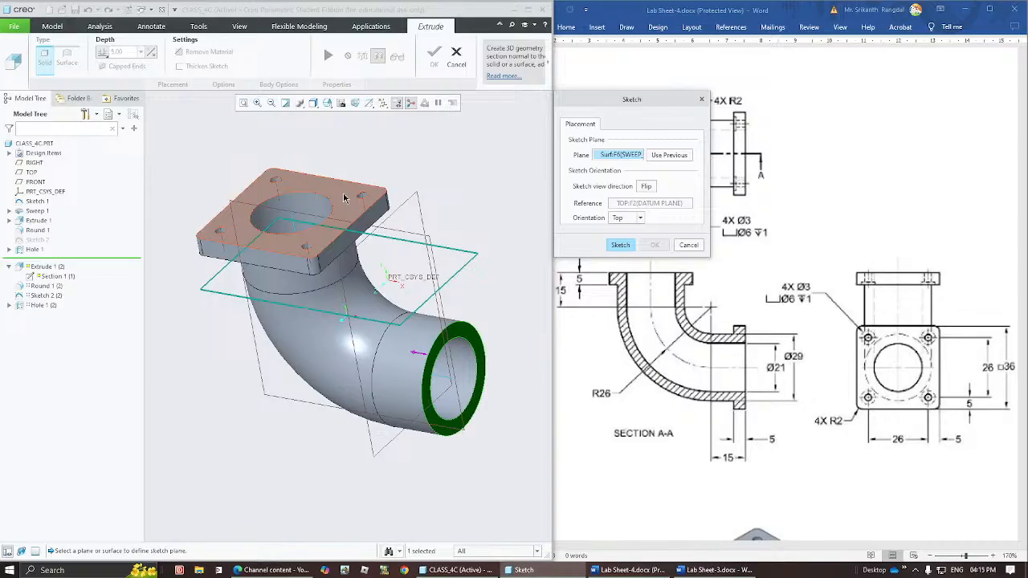
{"action": "left_click", "coordinate": [636, 204]}
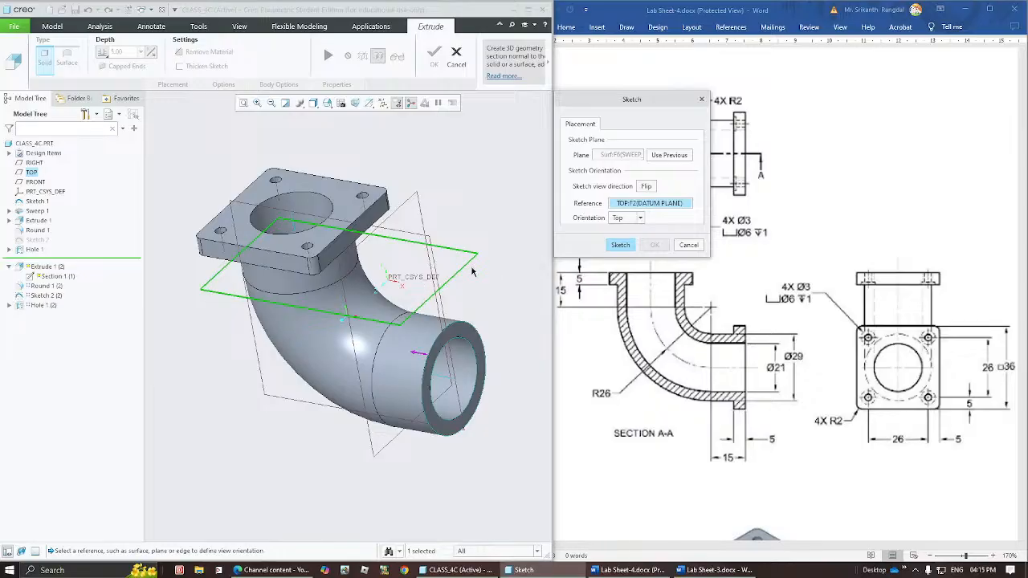
{"action": "left_click", "coordinate": [622, 246]}
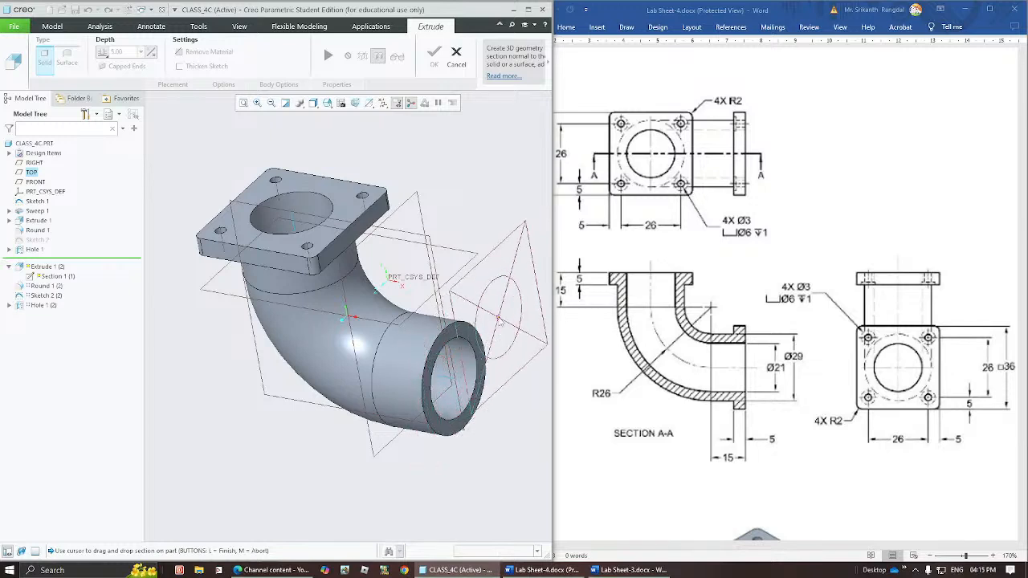
{"action": "left_click", "coordinate": [499, 319]}
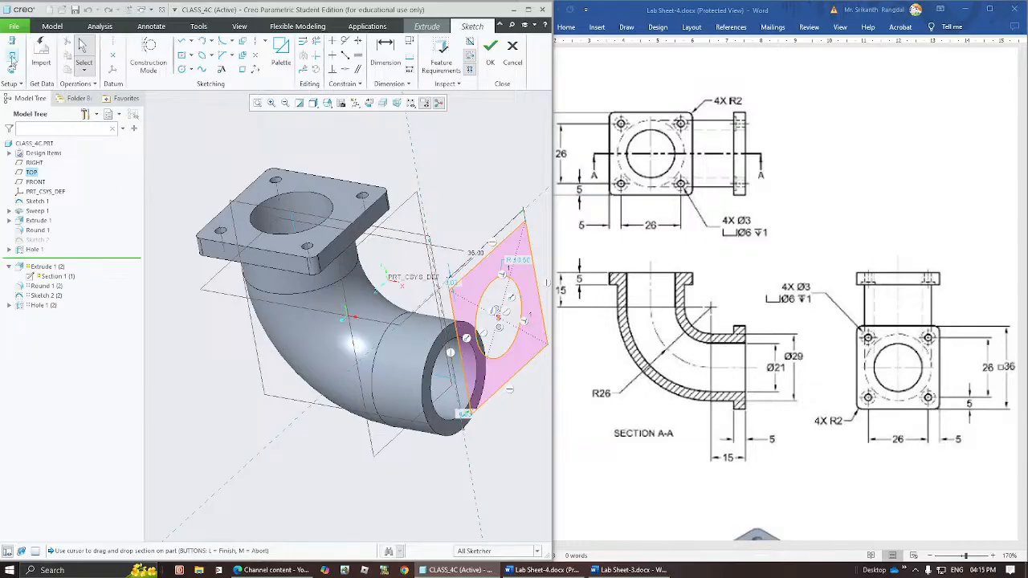
Add the pipe's inner surface and the endpoint of the sweep path curve as references for the flange sketch.
{"action": "left_click", "coordinate": [13, 58]}
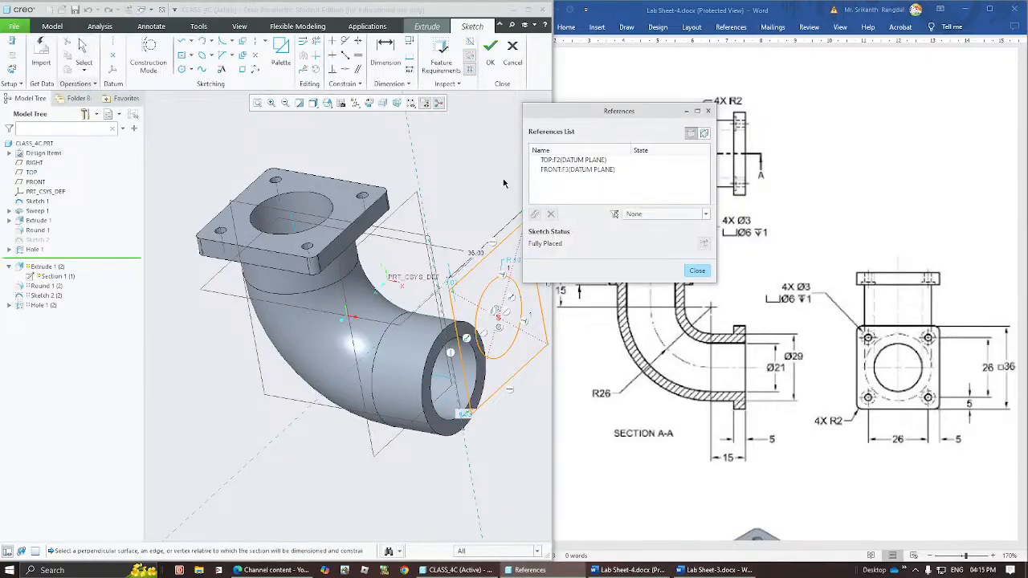
{"action": "left_click", "coordinate": [434, 371]}
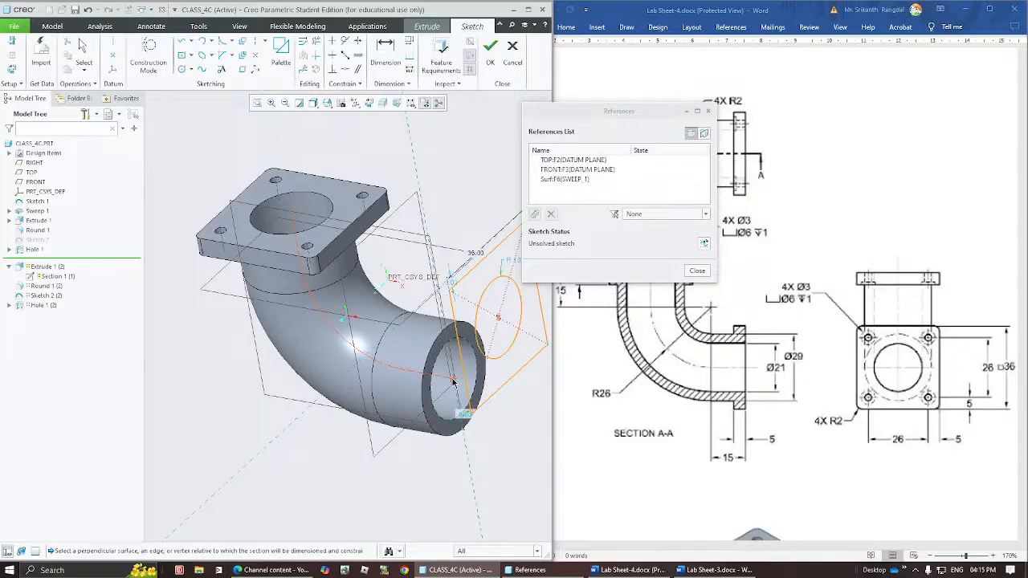
{"action": "left_click", "coordinate": [452, 382]}
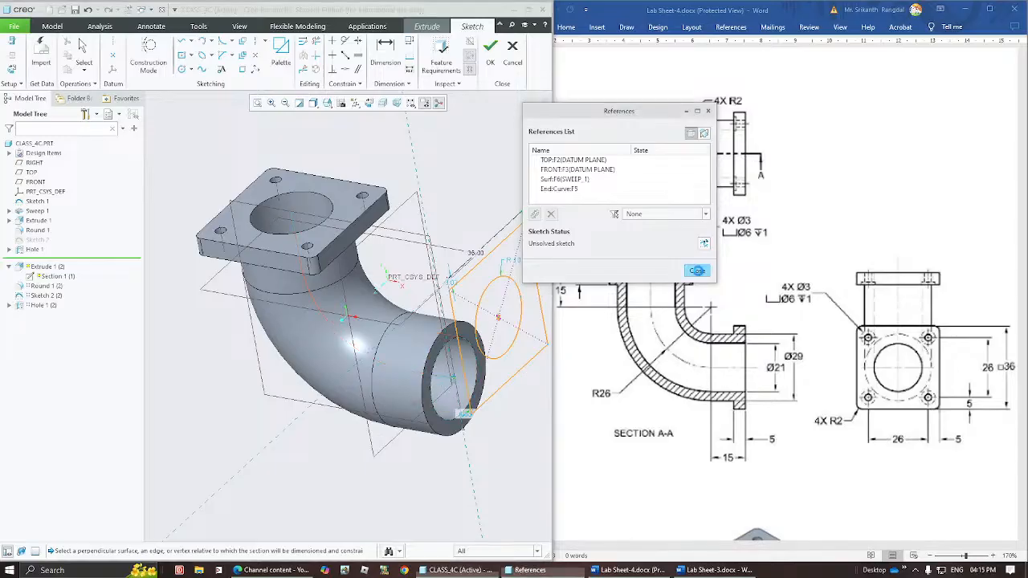
{"action": "left_click", "coordinate": [698, 271]}
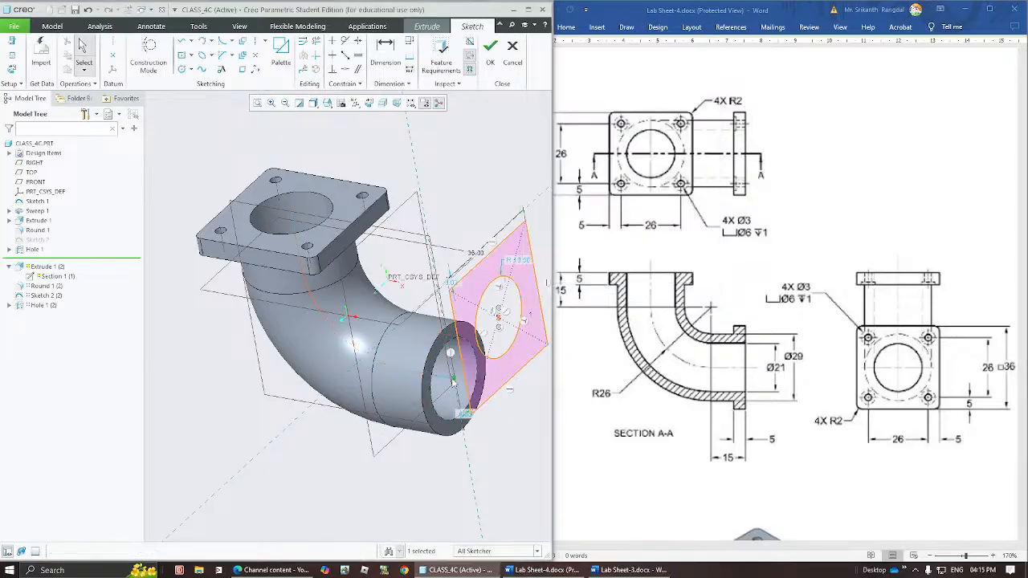
Make the flange section's centre coincident with the sweep path endpoint and finish the sketch.
{"action": "left_click", "coordinate": [346, 70]}
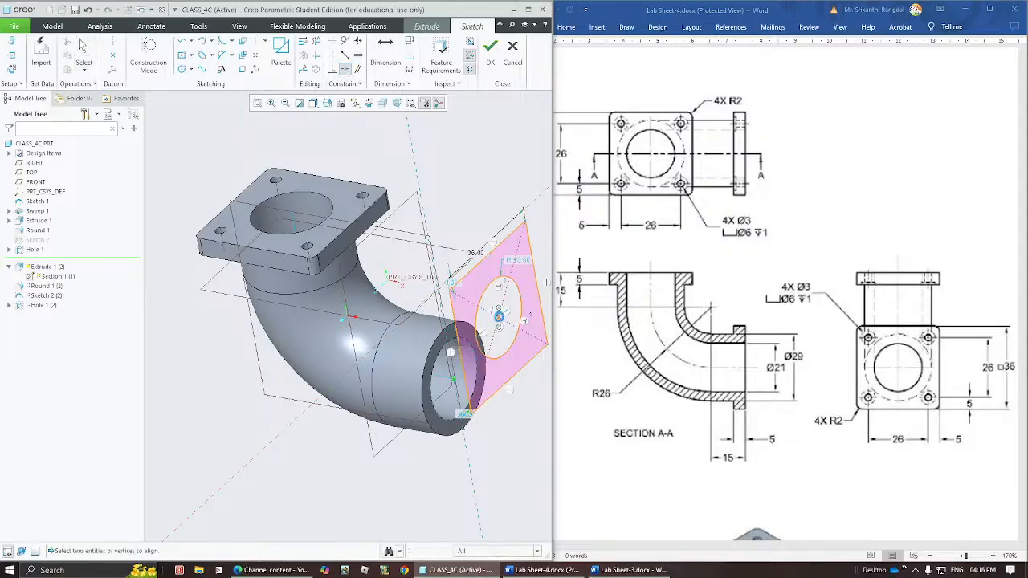
{"action": "left_click", "coordinate": [499, 317]}
{"action": "left_click", "coordinate": [454, 379]}
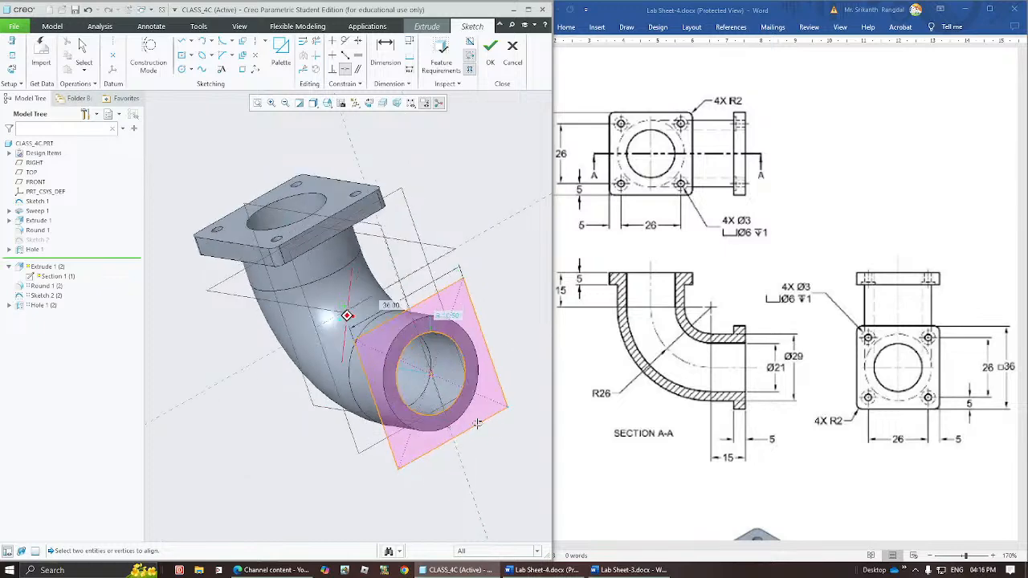
{"action": "middle_click_drag", "start_coordinate": [500, 399], "coordinate": [384, 374]}
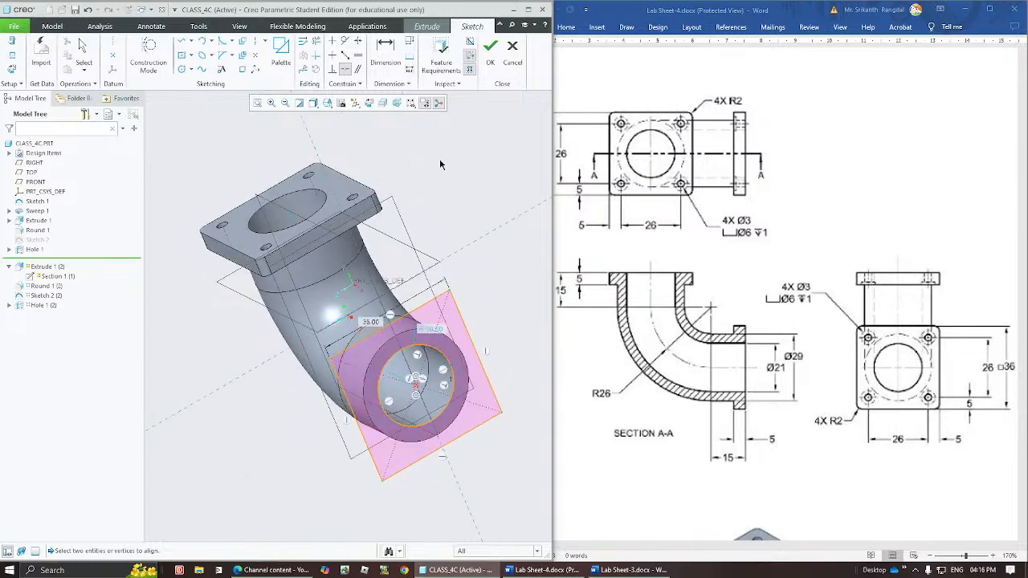
{"action": "left_click", "coordinate": [490, 49]}
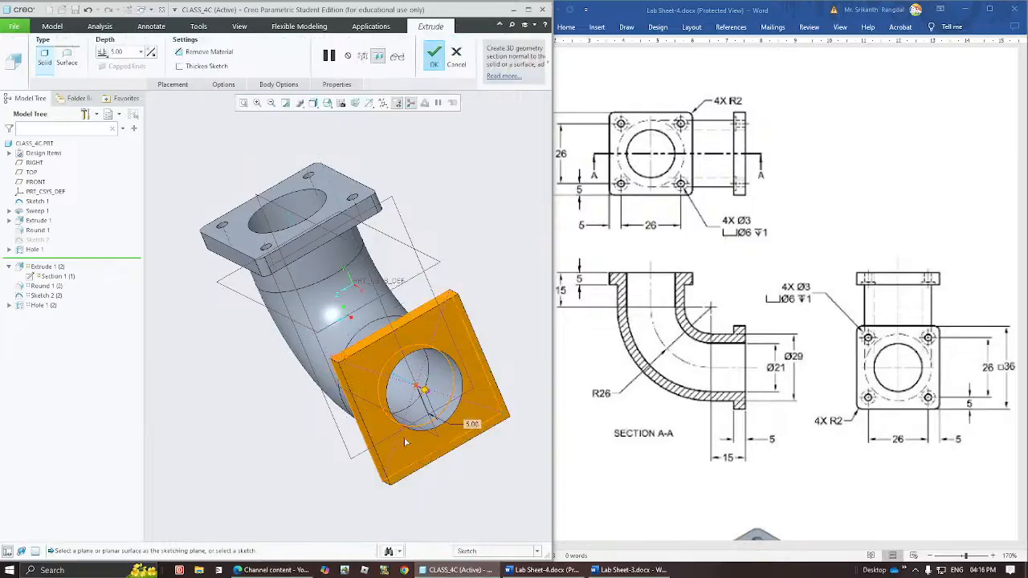
Flip the 5 mm flange extrusion so it runs back over the pipe, and complete the feature.
{"action": "middle_click_drag", "start_coordinate": [404, 443], "coordinate": [447, 437]}
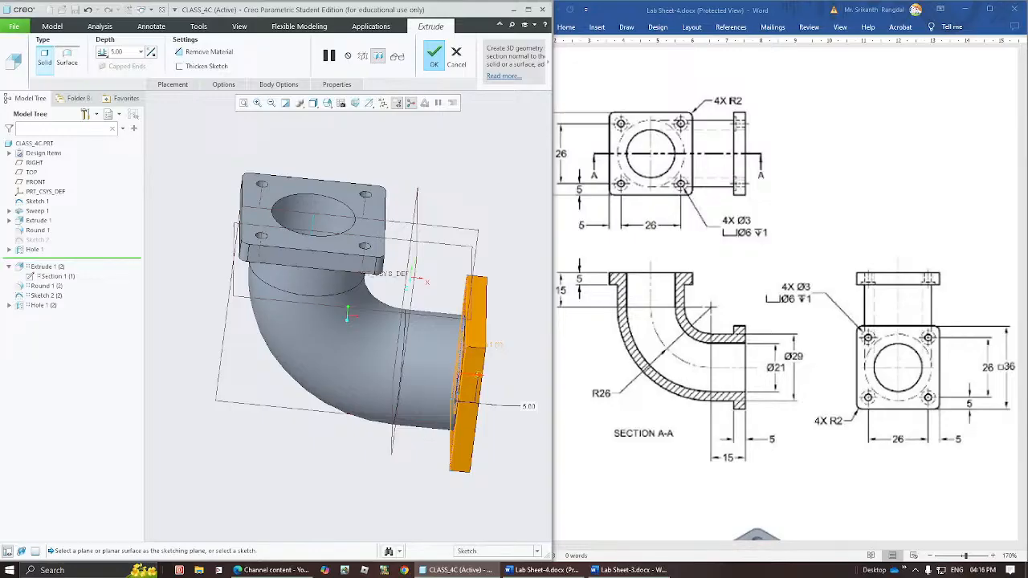
{"action": "left_click", "coordinate": [476, 374]}
{"action": "middle_click_drag", "start_coordinate": [494, 427], "coordinate": [479, 422]}
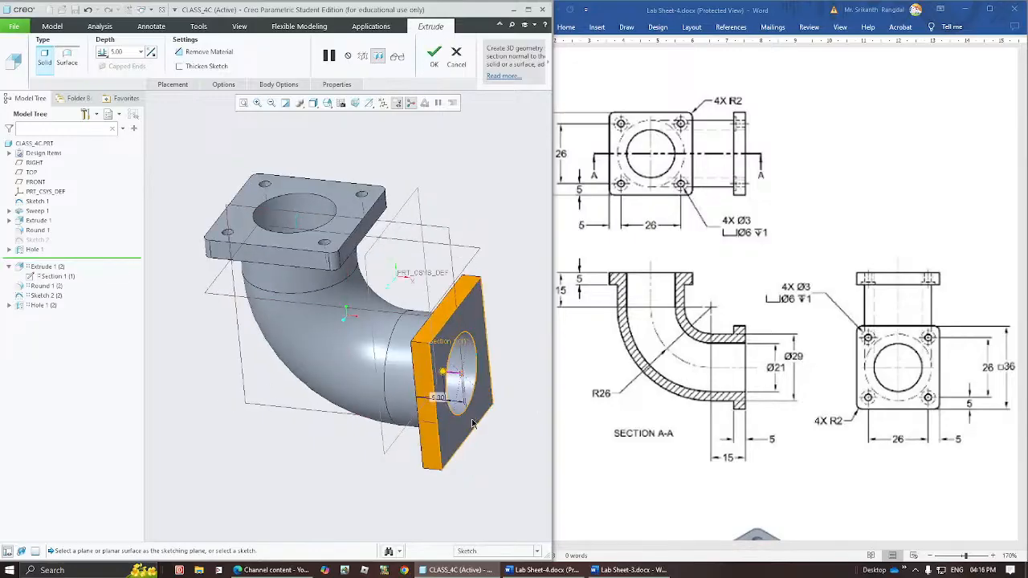
{"action": "left_click", "coordinate": [434, 55]}
Place the copied hole-point sketch on the new flange's pipe-side face with FRONT as the Right reference, and drop the section beside the flange.
{"action": "left_click", "coordinate": [174, 62]}
{"action": "left_click", "coordinate": [470, 399]}
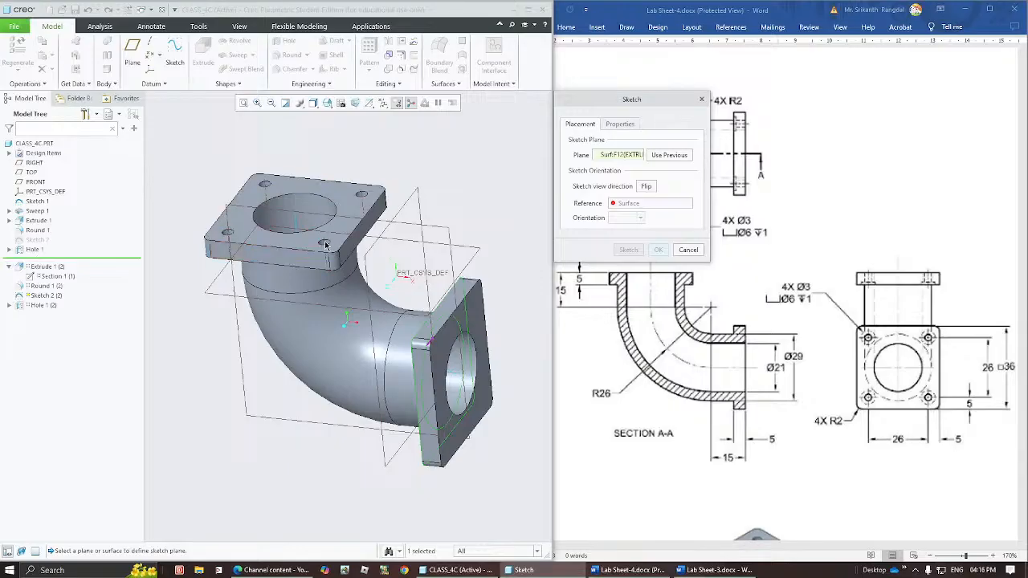
{"action": "middle_click_drag", "start_coordinate": [414, 410], "coordinate": [479, 393]}
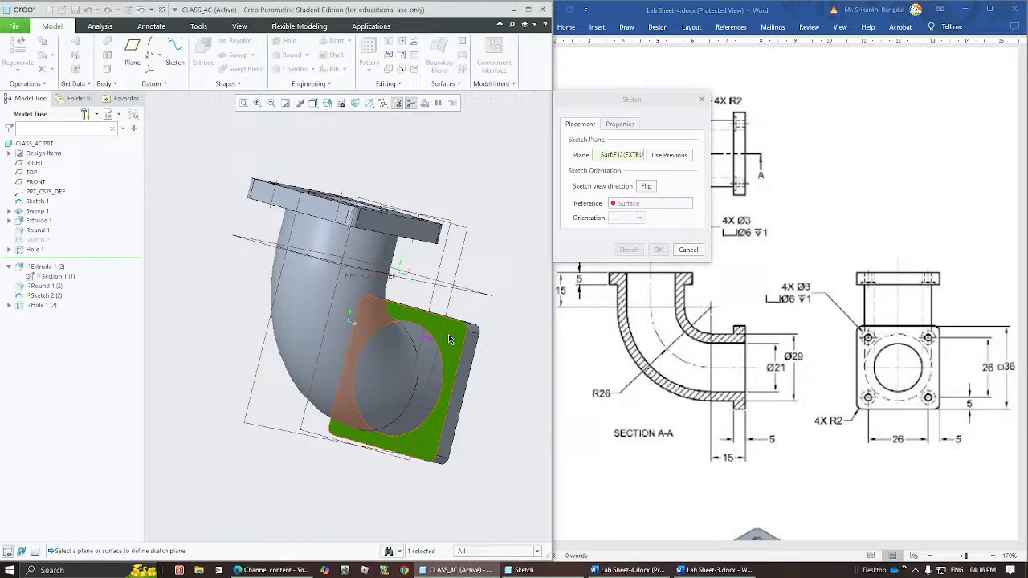
{"action": "left_click", "coordinate": [623, 157]}
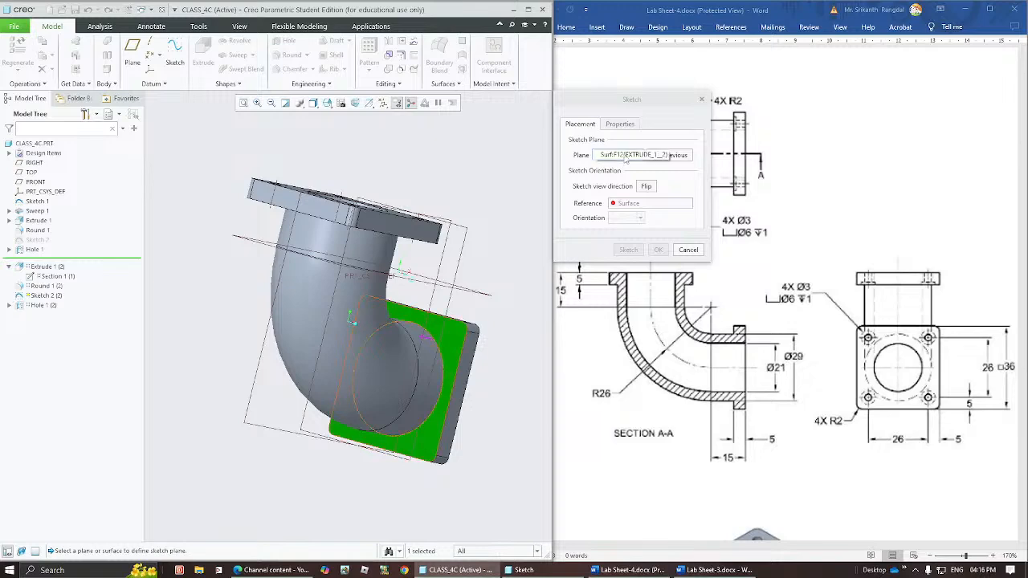
{"action": "left_click", "coordinate": [633, 205]}
{"action": "middle_click_drag", "start_coordinate": [385, 369], "coordinate": [370, 384]}
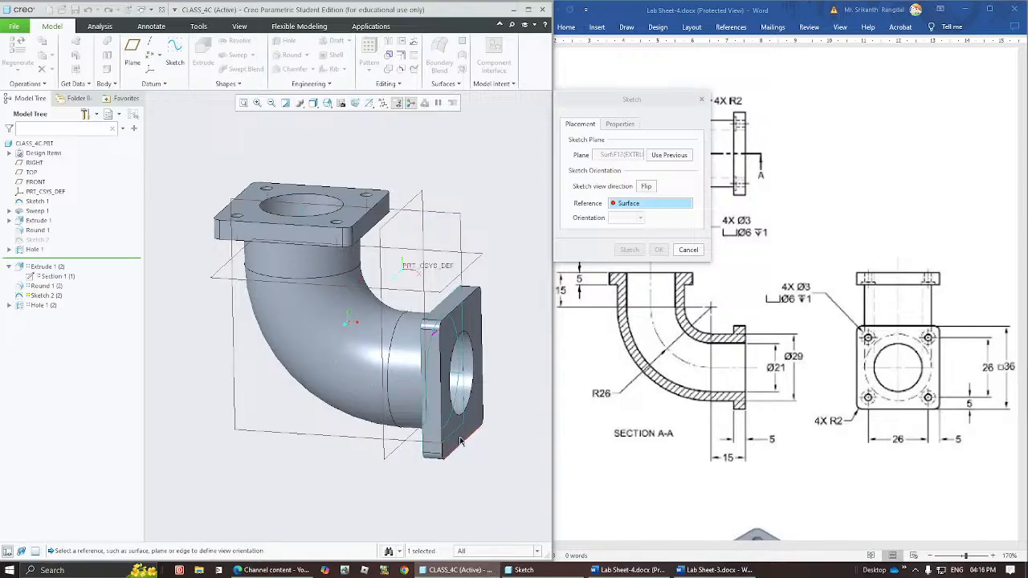
{"action": "left_click", "coordinate": [368, 441]}
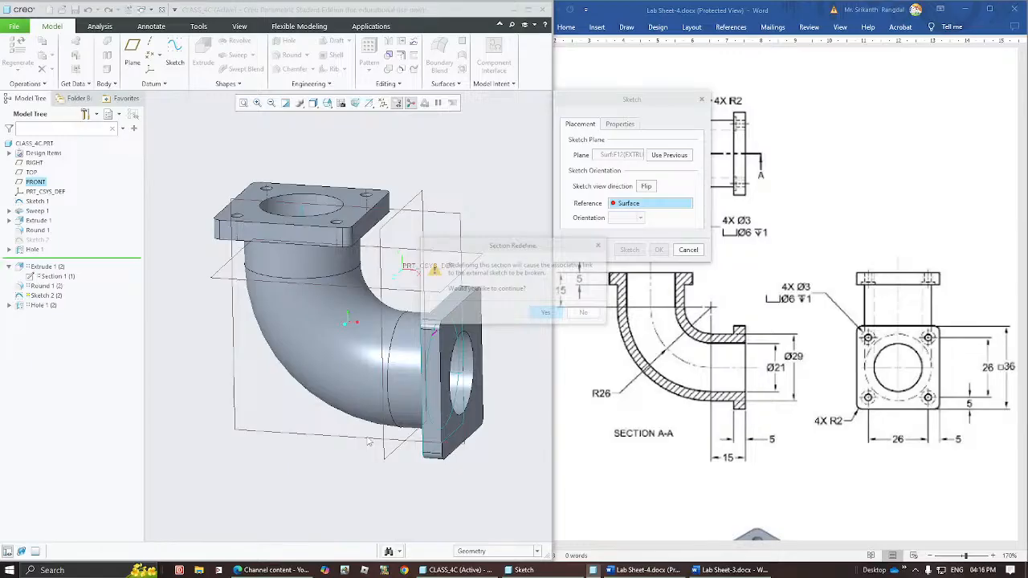
{"action": "left_click", "coordinate": [544, 313]}
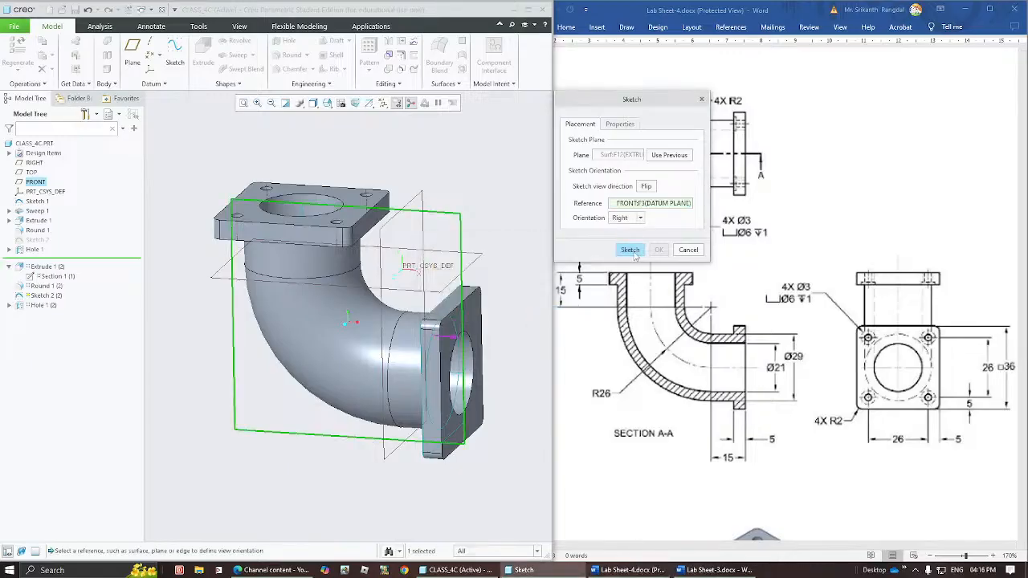
{"action": "left_click", "coordinate": [630, 250]}
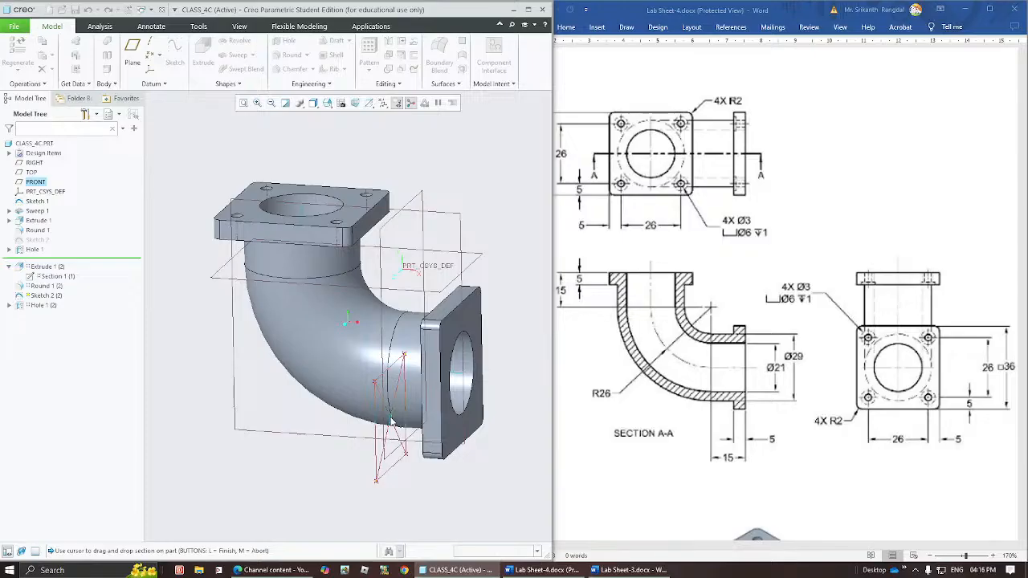
{"action": "left_click", "coordinate": [391, 421]}
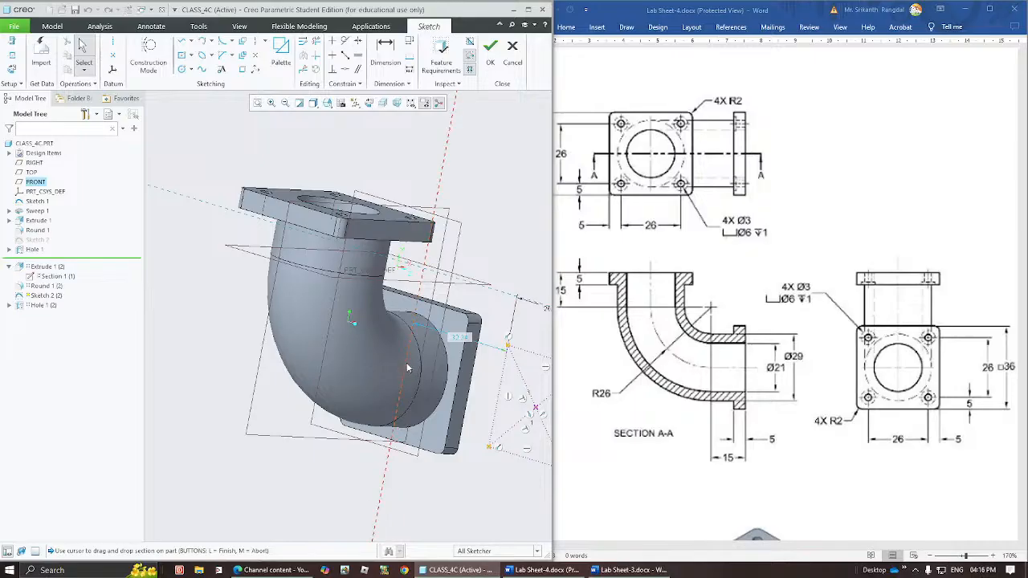
Turn off the datum plane display and add the endpoint of the sweep path curve as a reference for the copied hole-point sketch.
{"action": "mouse_move", "coordinate": [436, 399]}
{"action": "middle_mouse_down"}
{"action": "mouse_move", "coordinate": [345, 408]}
{"action": "mouse_move", "coordinate": [426, 392]}
{"action": "middle_mouse_up"}
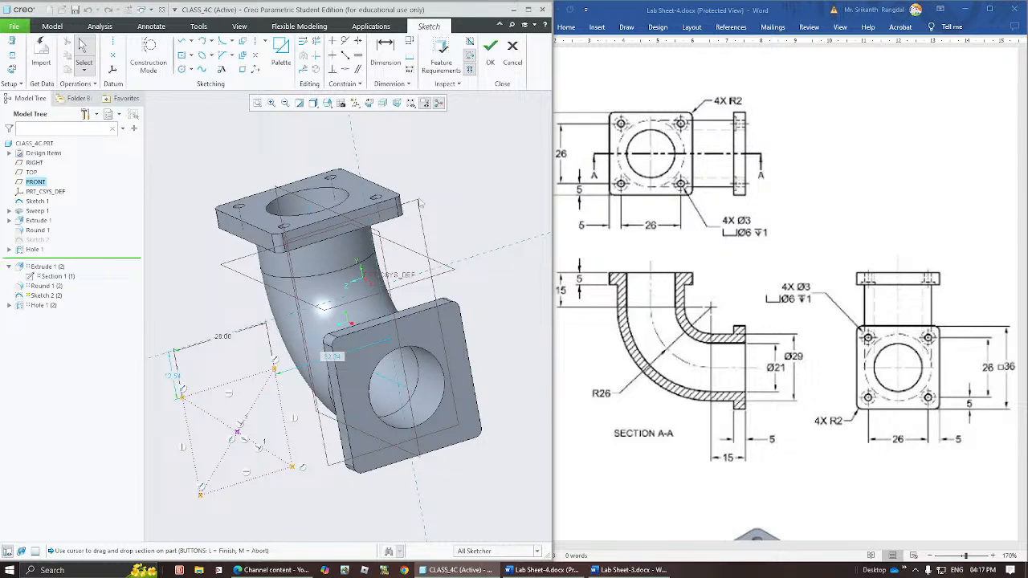
{"action": "left_click", "coordinate": [9, 56]}
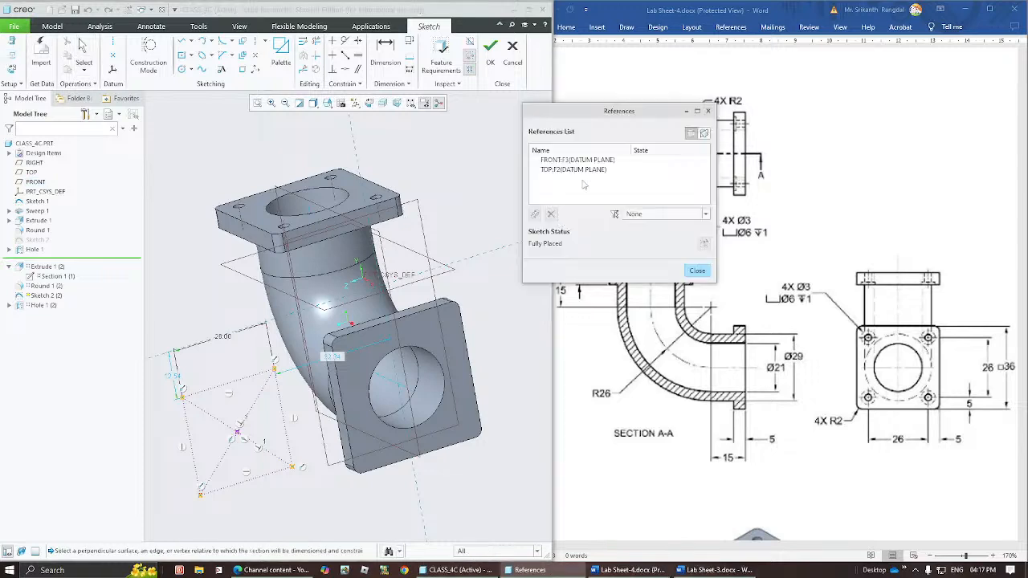
{"action": "left_click", "coordinate": [408, 393]}
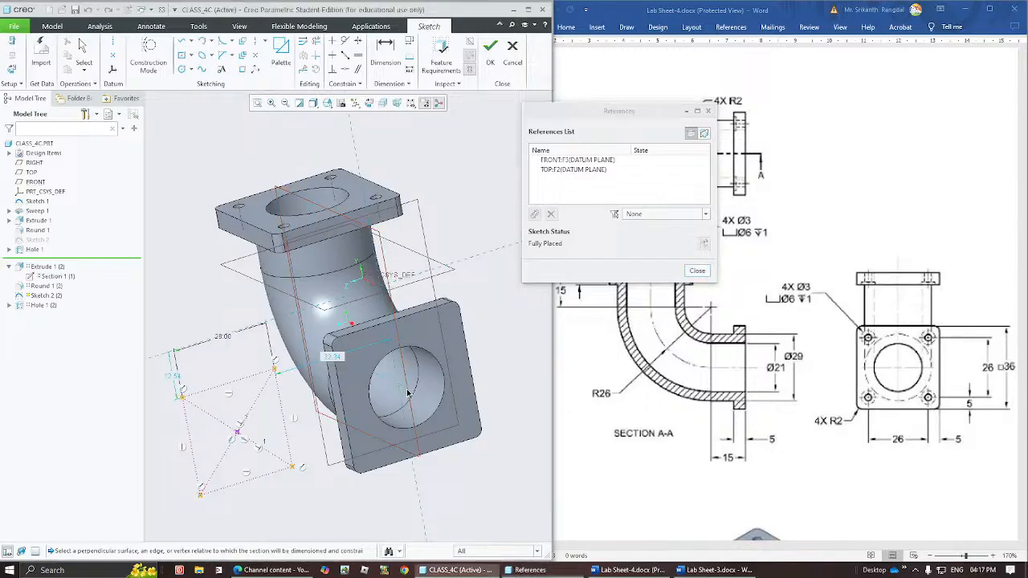
{"action": "middle_click_drag", "start_coordinate": [408, 393], "coordinate": [422, 390]}
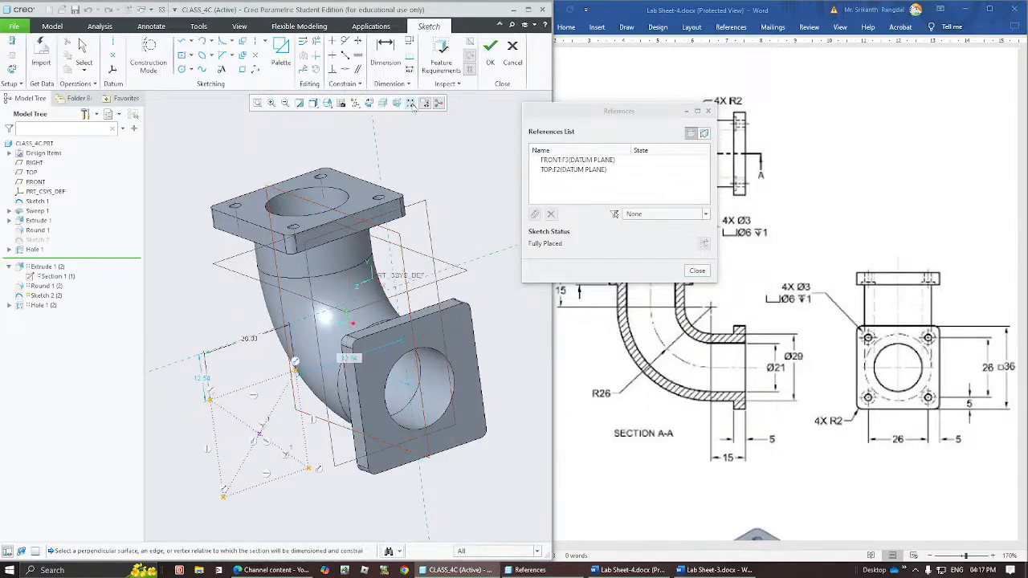
{"action": "left_click", "coordinate": [355, 103]}
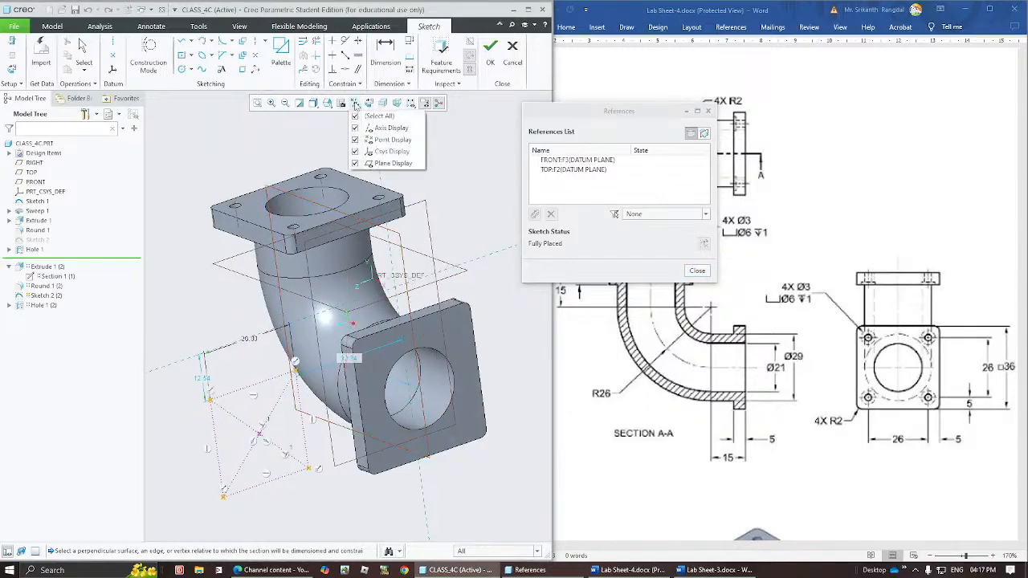
{"action": "left_click", "coordinate": [356, 164]}
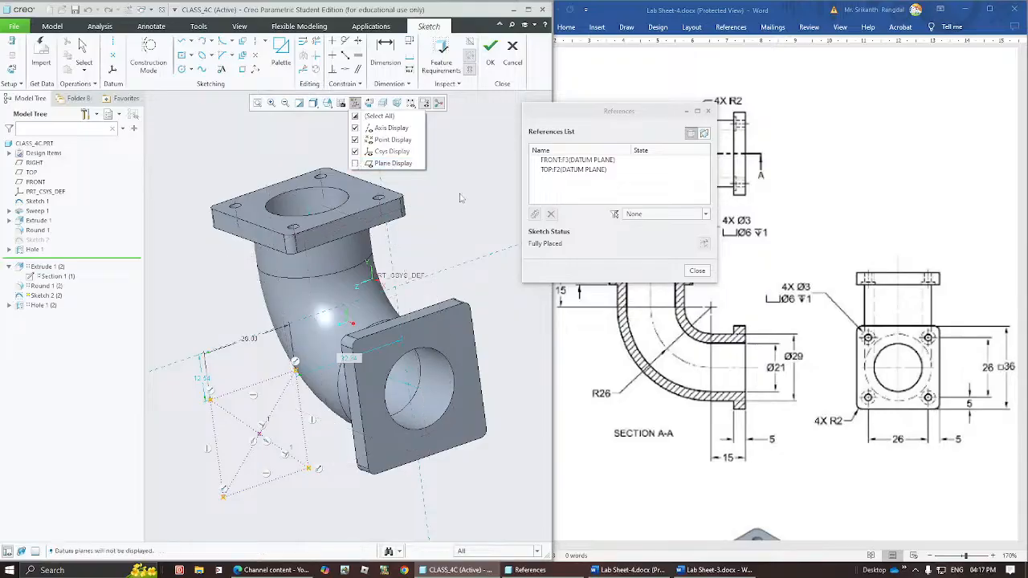
{"action": "left_click", "coordinate": [420, 391]}
{"action": "middle_click_drag", "start_coordinate": [425, 391], "coordinate": [445, 391]}
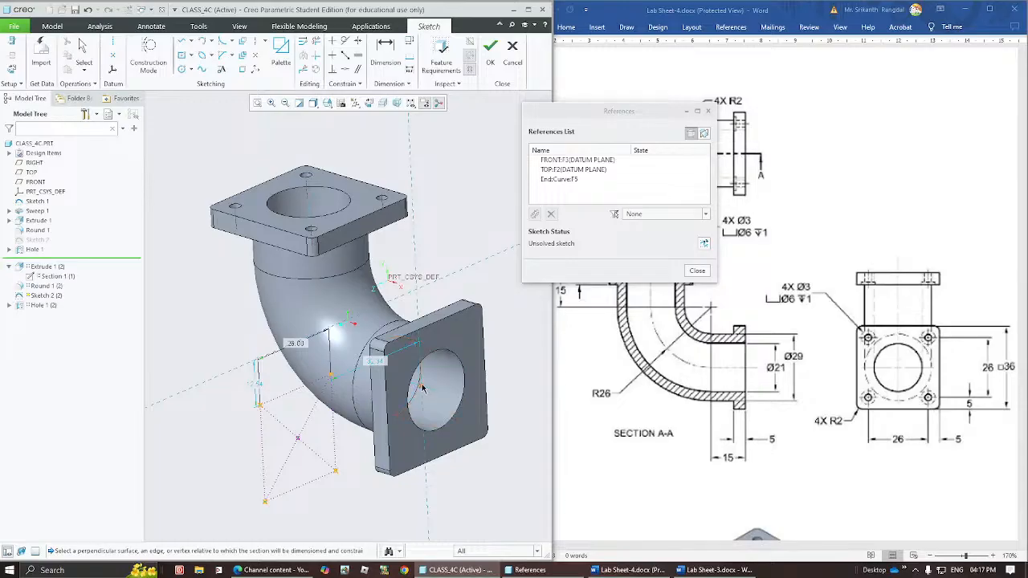
{"action": "left_click", "coordinate": [704, 274]}
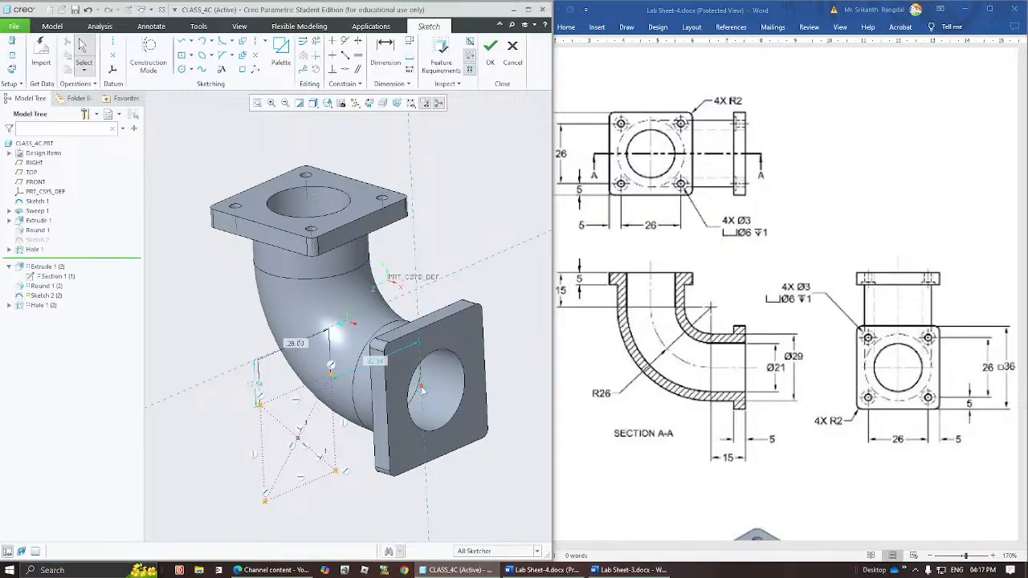
Make the hole-point section's centre coincident with the sweep path endpoint and finish the sketch.
{"action": "left_click", "coordinate": [345, 70]}
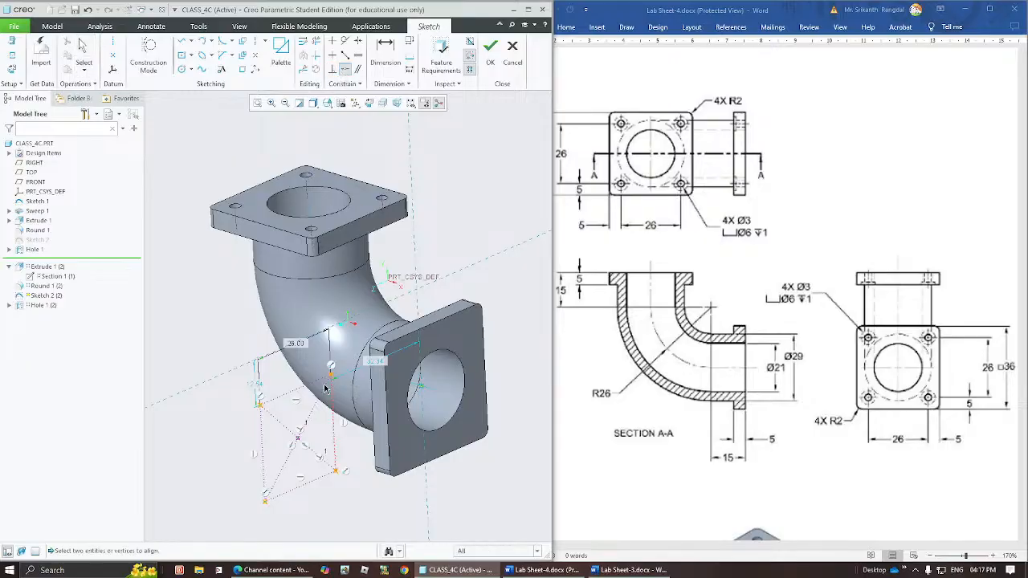
{"action": "left_click", "coordinate": [298, 440]}
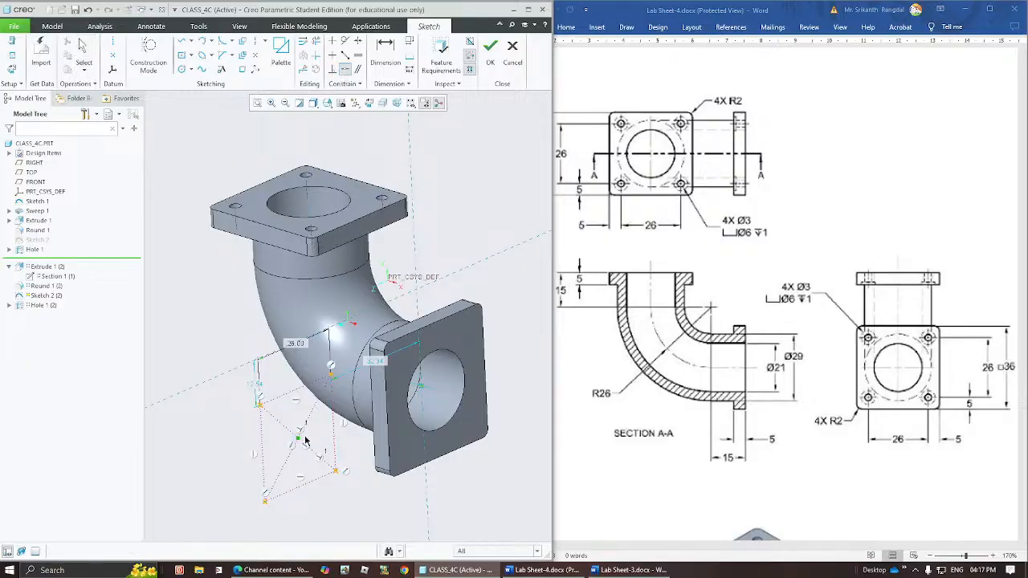
{"action": "left_click", "coordinate": [422, 386]}
{"action": "mouse_move", "coordinate": [339, 408]}
{"action": "middle_mouse_down"}
{"action": "mouse_move", "coordinate": [397, 406]}
{"action": "mouse_move", "coordinate": [377, 368]}
{"action": "middle_mouse_up"}
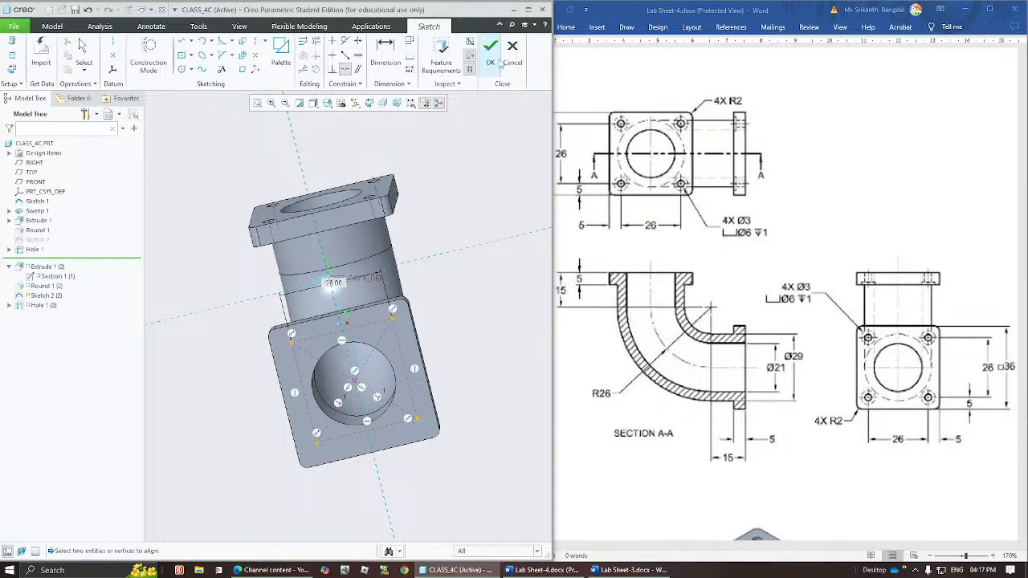
{"action": "left_click", "coordinate": [491, 50]}
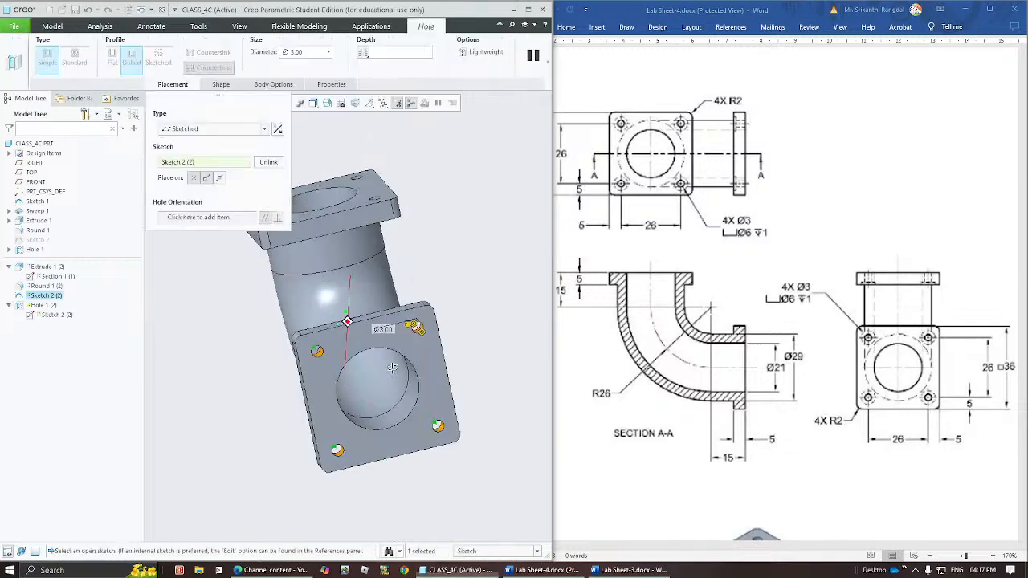
Accept the copied Ø3 counterbored holes at the sketched points to complete the feature copy on the second flange.
{"action": "middle_click_drag", "start_coordinate": [385, 351], "coordinate": [470, 356]}
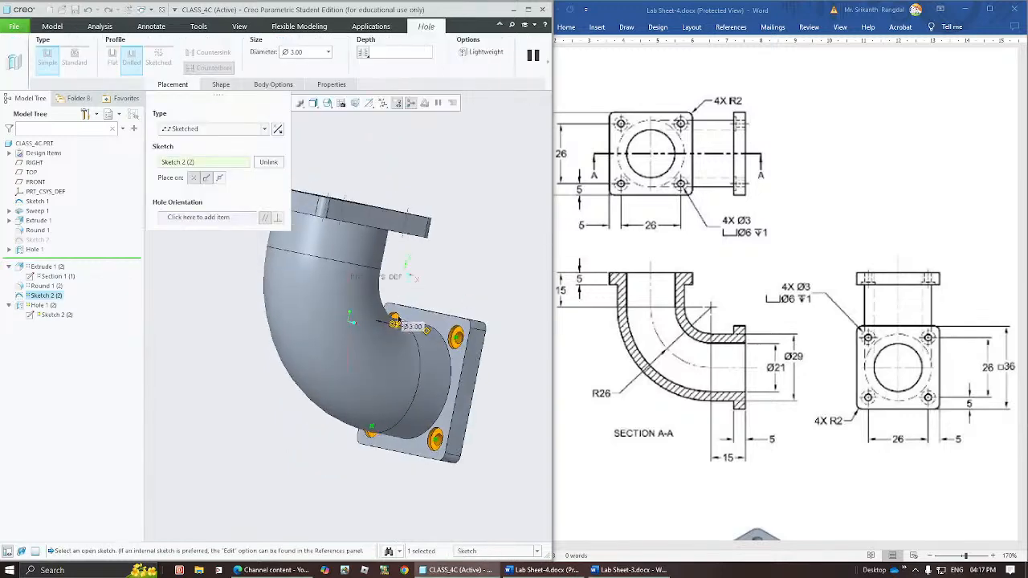
{"action": "middle_click", "coordinate": [444, 178]}
{"action": "middle_click_drag", "start_coordinate": [471, 354], "coordinate": [335, 281]}
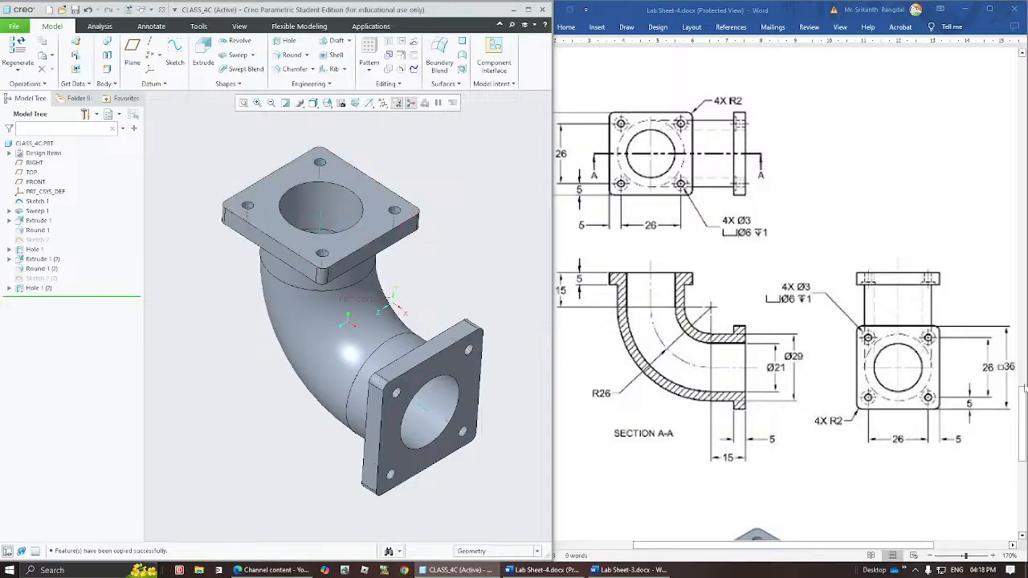
Compare the finished elbow with the lab sheet's isometric picture and its dimensioned views.
{"action": "left_click_drag", "start_coordinate": [1023, 389], "coordinate": [1024, 456]}
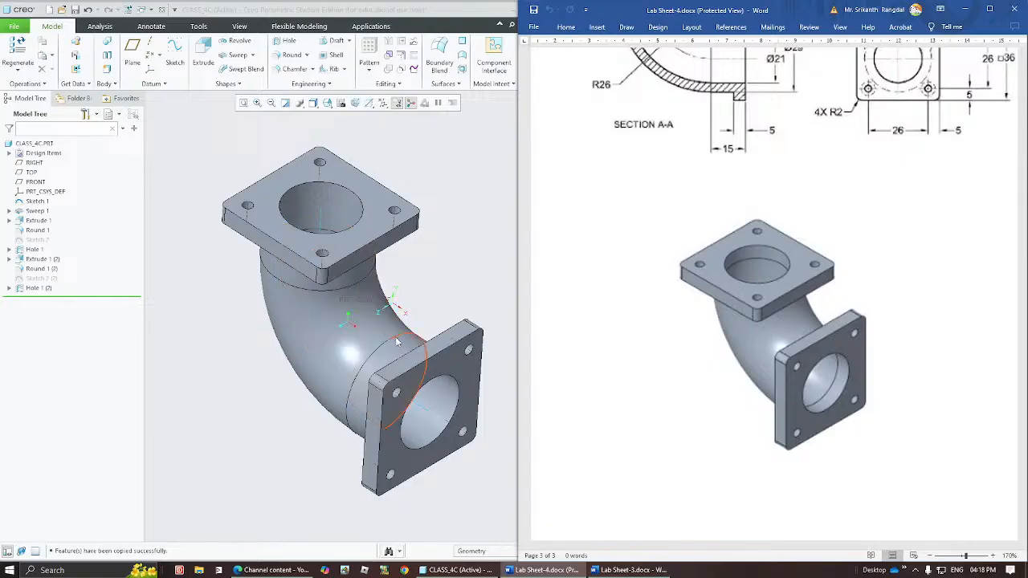
{"action": "middle_click_drag", "start_coordinate": [396, 342], "coordinate": [402, 353]}
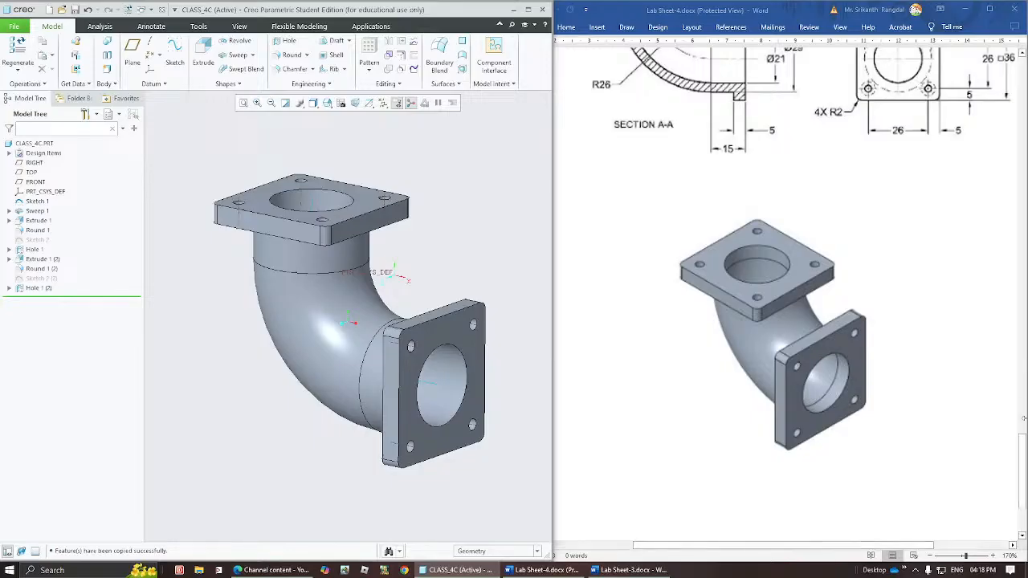
{"action": "mouse_move", "coordinate": [1025, 486]}
{"action": "left_mouse_down"}
{"action": "mouse_move", "coordinate": [1024, 418]}
{"action": "mouse_move", "coordinate": [1023, 438]}
{"action": "left_mouse_up"}
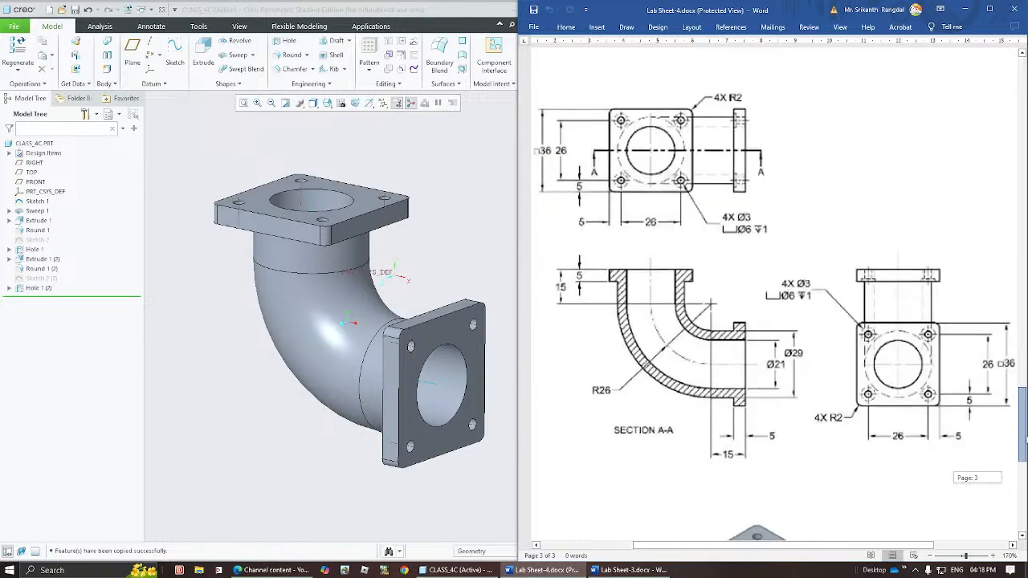
{"action": "left_click_drag", "start_coordinate": [1023, 438], "coordinate": [1024, 432]}
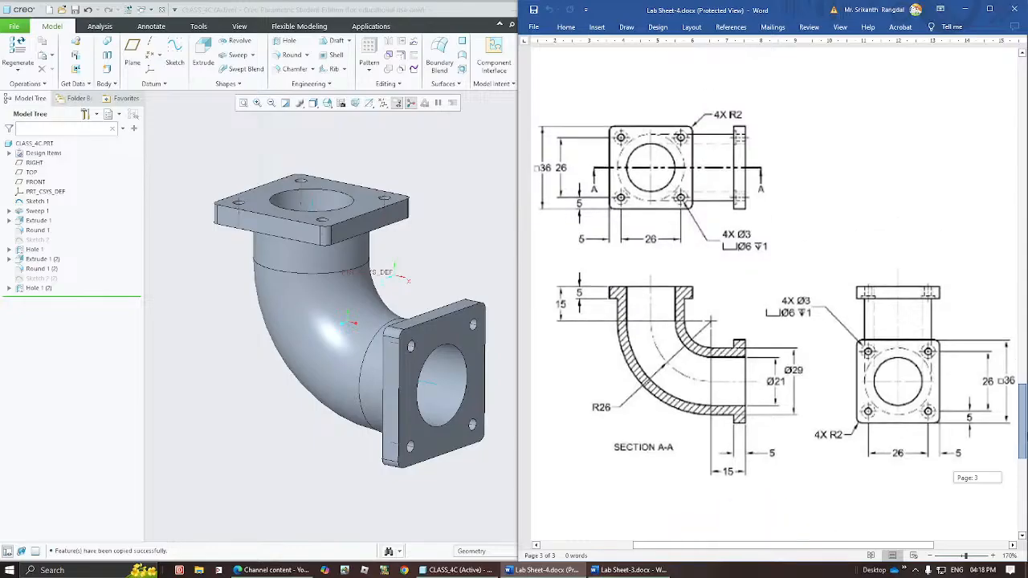